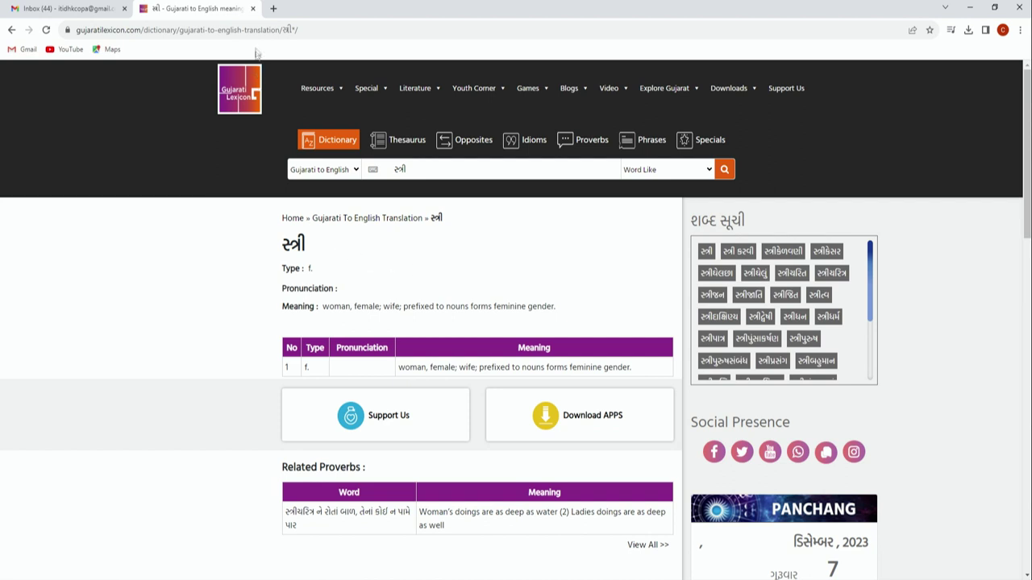
Step: Close the Lexicon tab and start a new-tab search for 'google tran'
{"action": "key", "text": "ctrl+w"}
{"action": "key", "text": "ctrl+t"}
{"action": "type", "text": "google "}
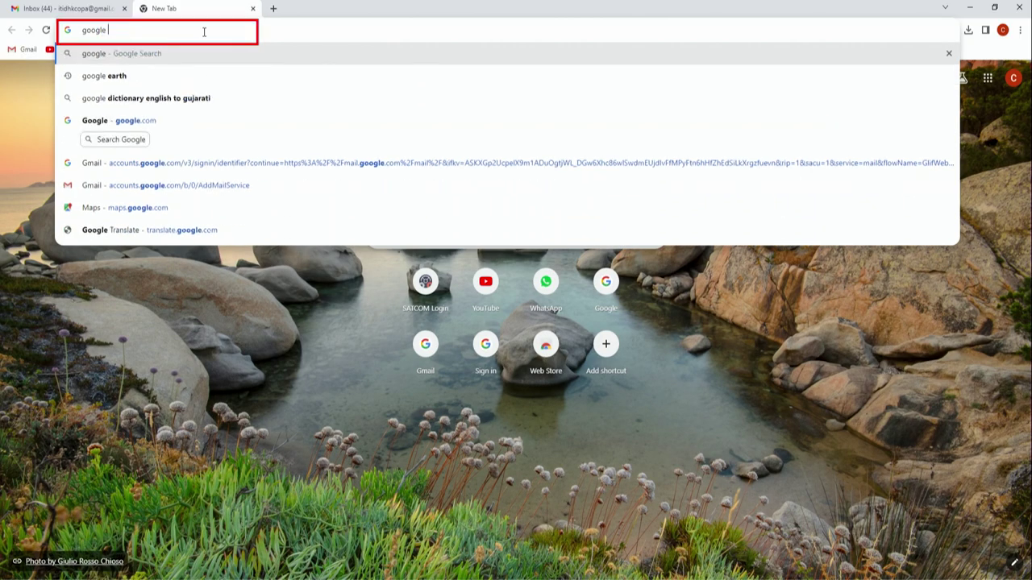
{"action": "type", "text": "tran"}
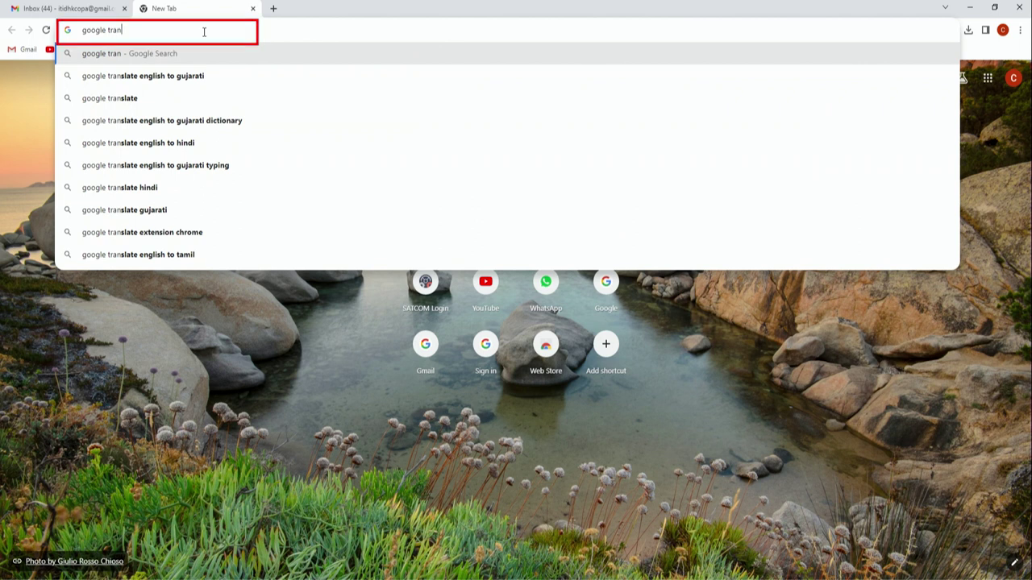
Step: Search for Google Translate and open the Google Translate website from the results
{"action": "left_click", "coordinate": [124, 97]}
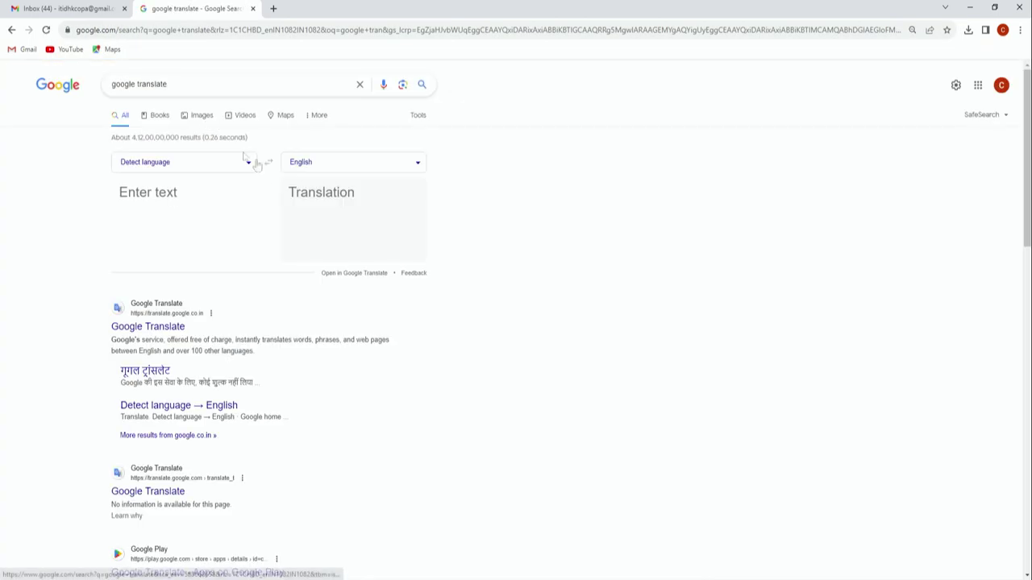
{"action": "left_click", "coordinate": [157, 326]}
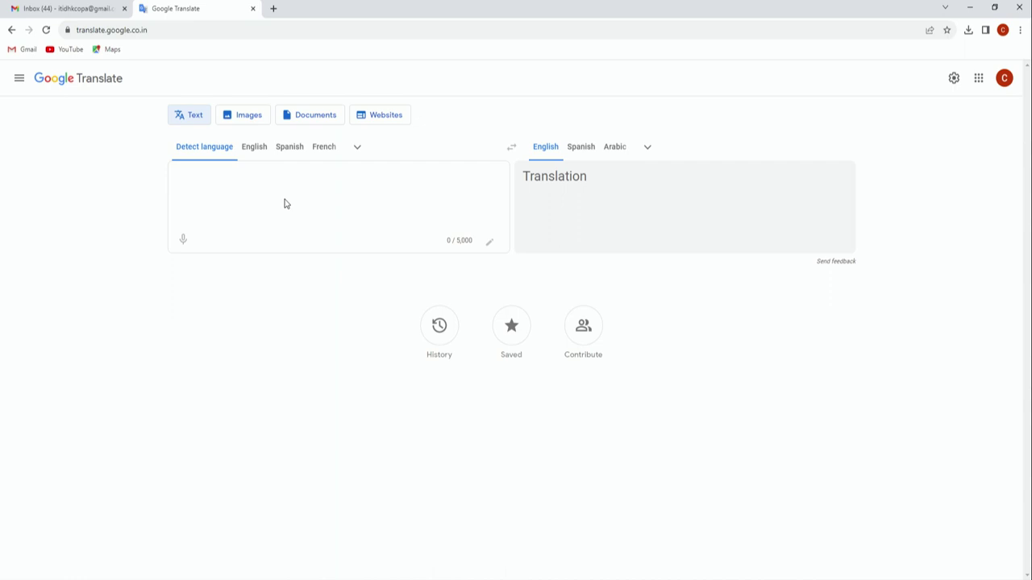
Step: Set Google Translate's target language to Gujarati
{"action": "left_click", "coordinate": [356, 148]}
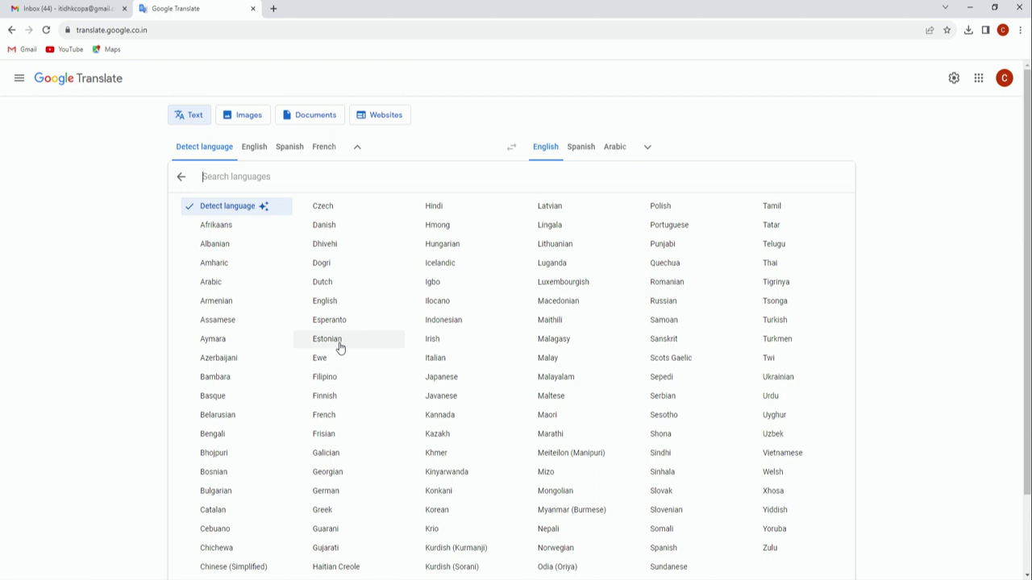
{"action": "left_click", "coordinate": [140, 299]}
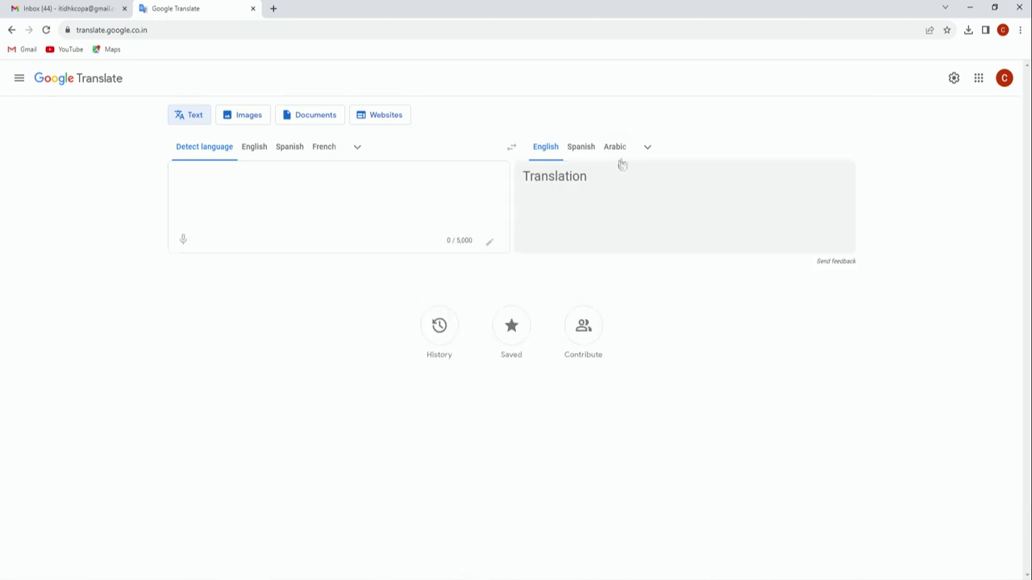
{"action": "left_click", "coordinate": [275, 191]}
{"action": "left_click", "coordinate": [646, 146]}
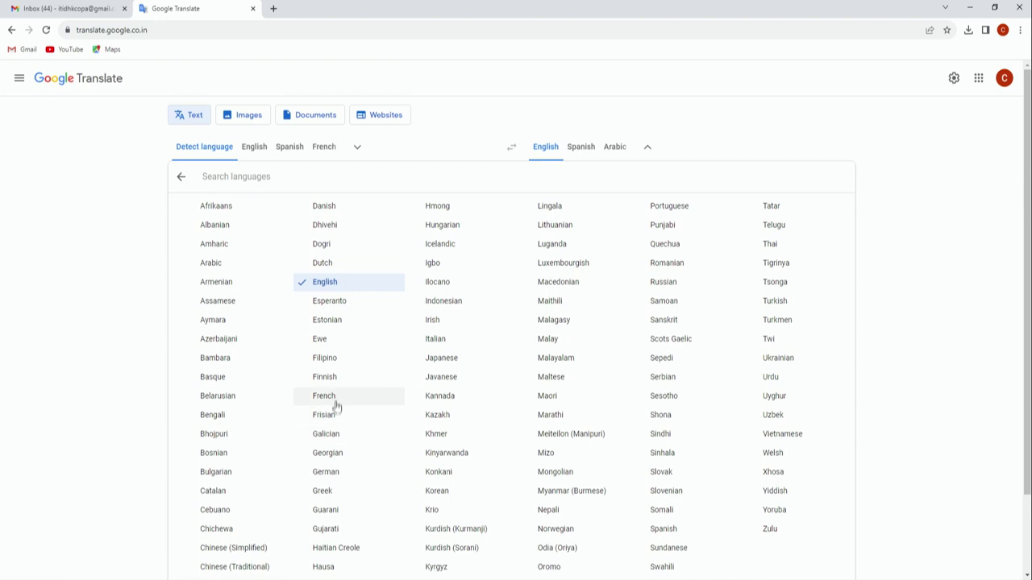
{"action": "left_click", "coordinate": [333, 533]}
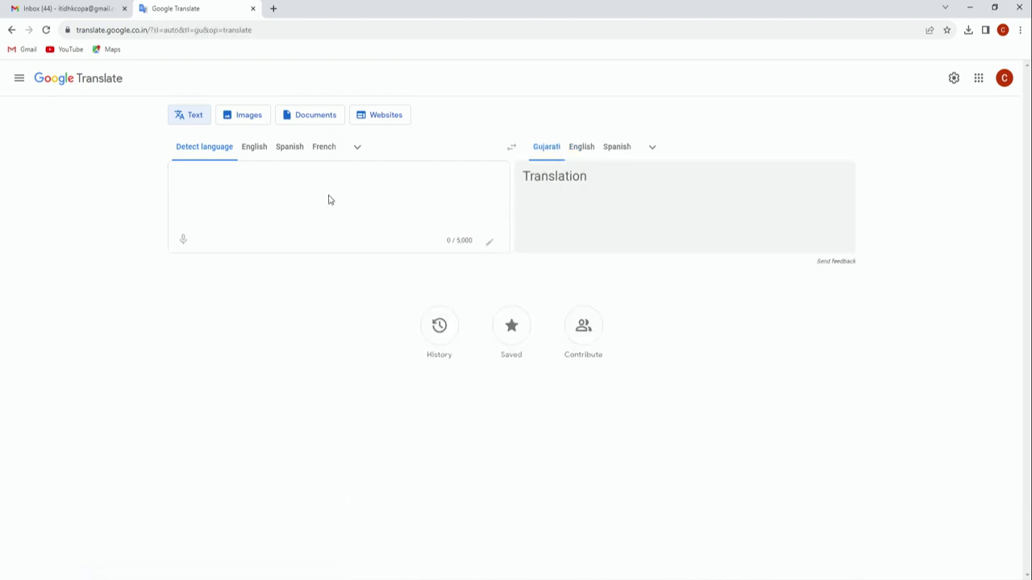
Step: Translate 'My country is India.' and then delete the sentence from the source box
{"action": "type", "text": "My "}
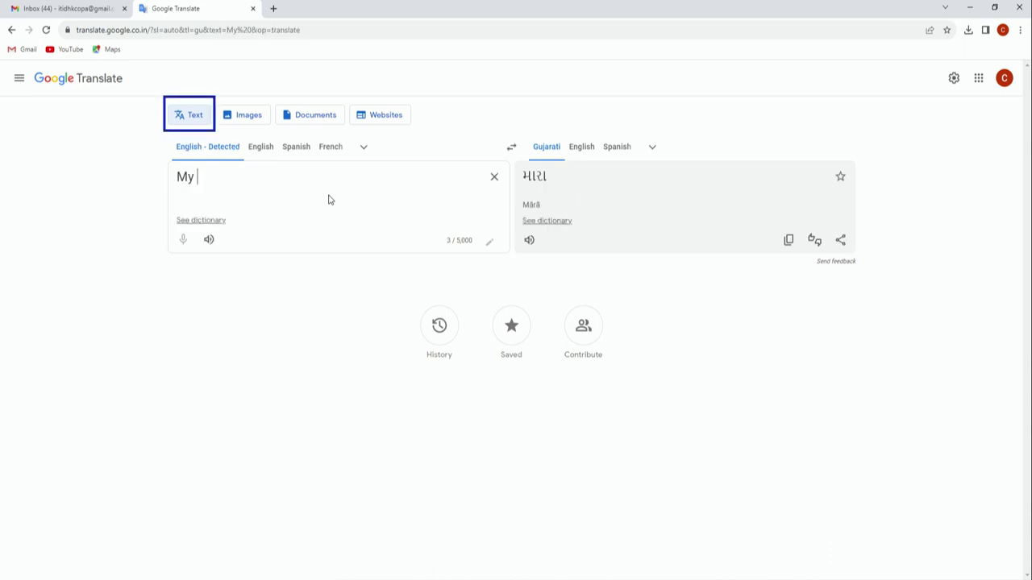
{"action": "type", "text": "country is India"}
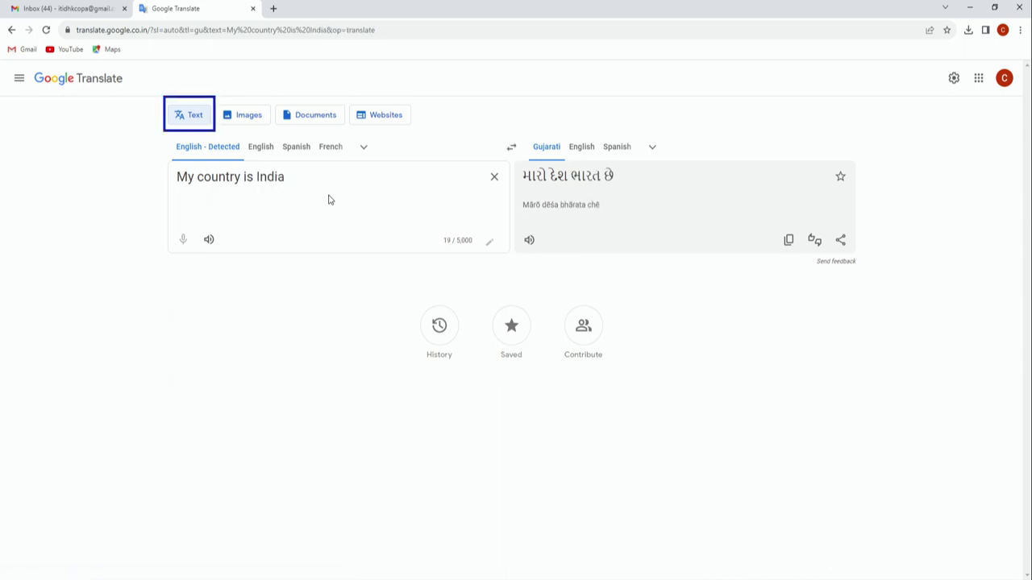
{"action": "type", "text": "."}
{"action": "mouse_move", "coordinate": [312, 177]}
{"action": "left_mouse_down"}
{"action": "mouse_move", "coordinate": [179, 175]}
{"action": "mouse_move", "coordinate": [177, 184]}
{"action": "left_mouse_up"}
{"action": "key", "text": "BackSpace"}
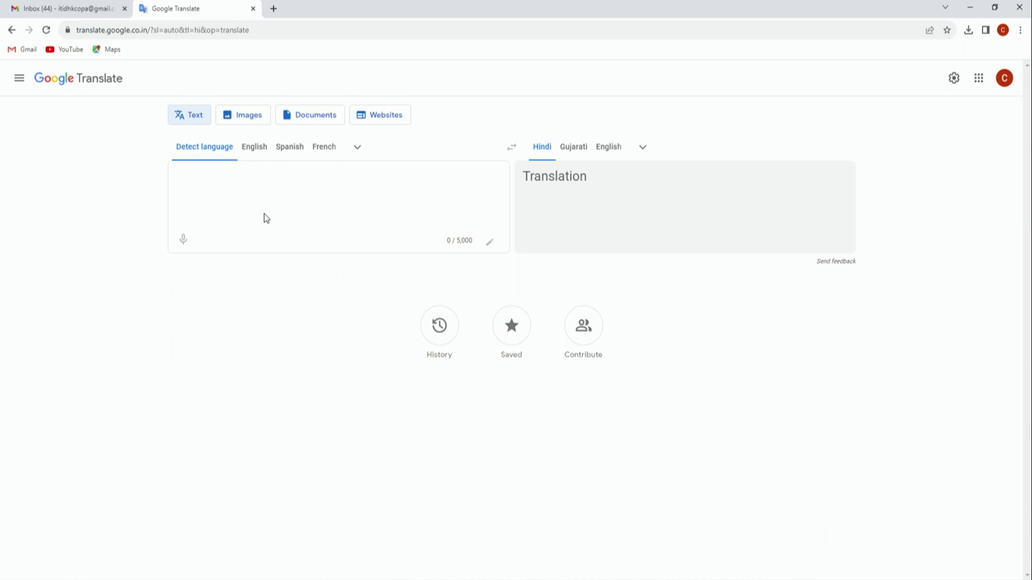
{"action": "left_click", "coordinate": [265, 218]}
{"action": "key", "text": "super+d"}
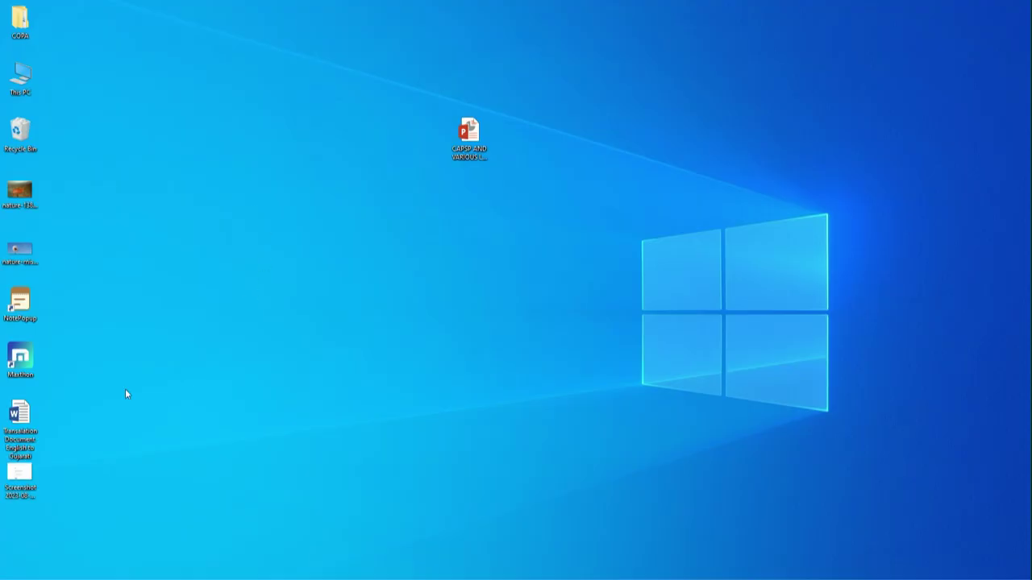
{"action": "left_click", "coordinate": [20, 476]}
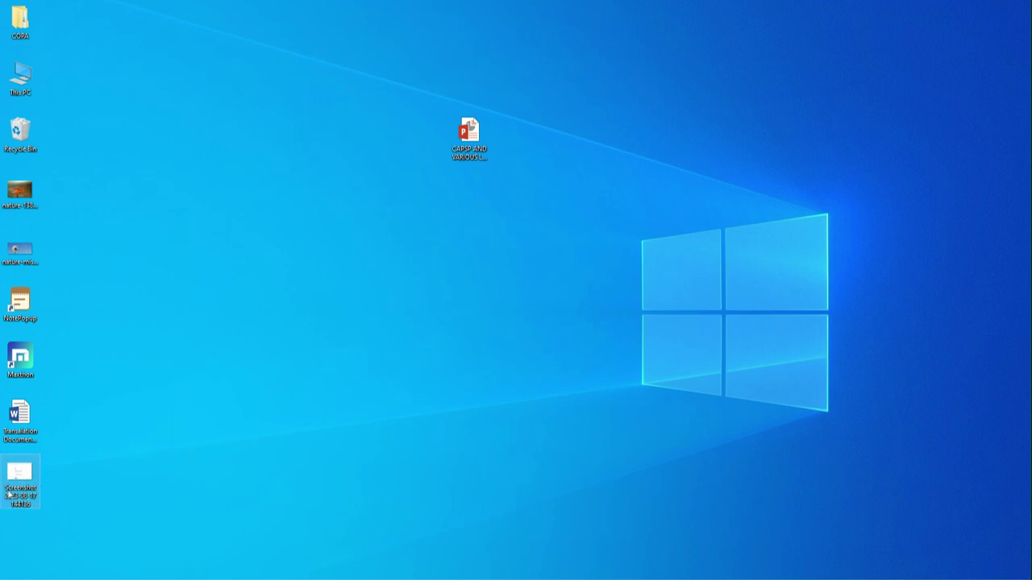
{"action": "key", "text": "Return"}
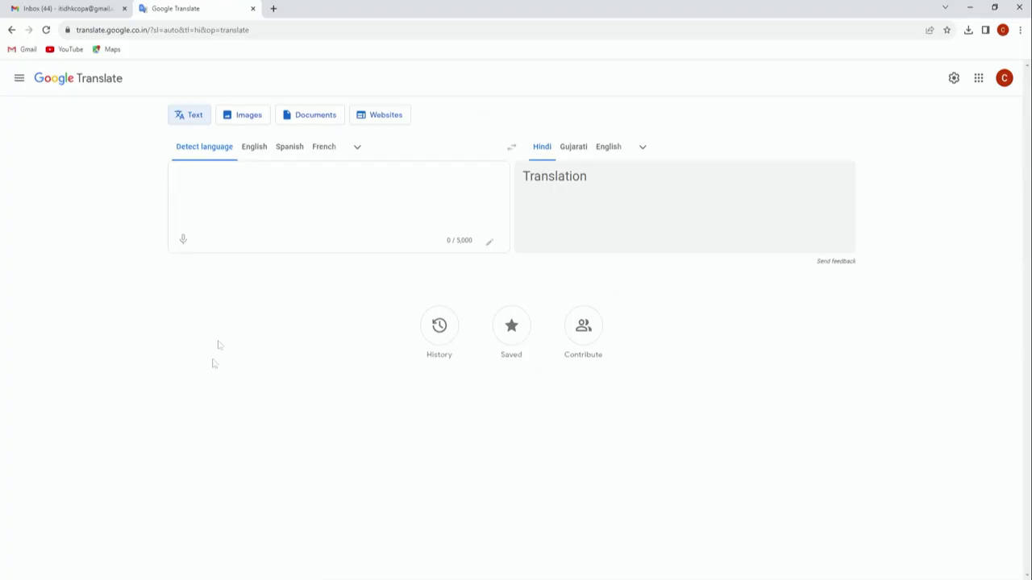
Step: Upload the Screenshot image in Images mode and translate it into Gujarati
{"action": "left_click", "coordinate": [247, 121]}
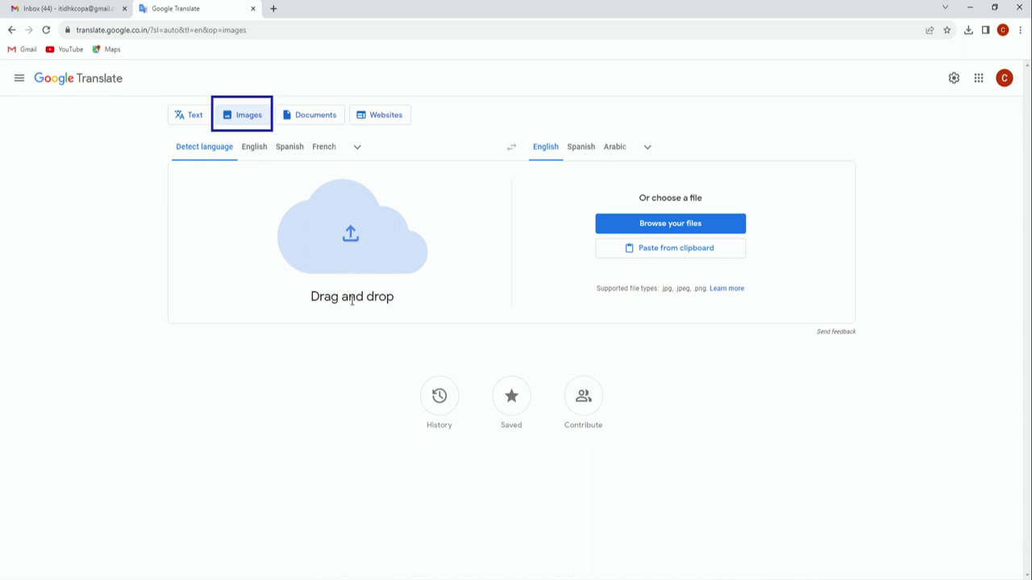
{"action": "left_click", "coordinate": [633, 226]}
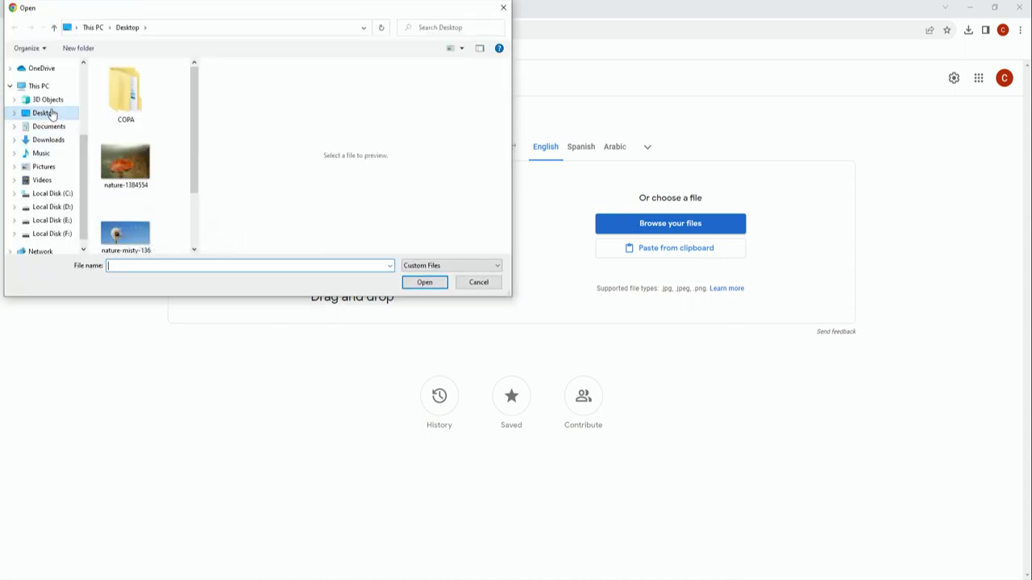
{"action": "scroll", "coordinate": [185, 168], "scroll_direction": "down", "scroll_amount": 1}
{"action": "scroll", "coordinate": [177, 242], "scroll_direction": "down", "scroll_amount": 2}
{"action": "left_click", "coordinate": [127, 216]}
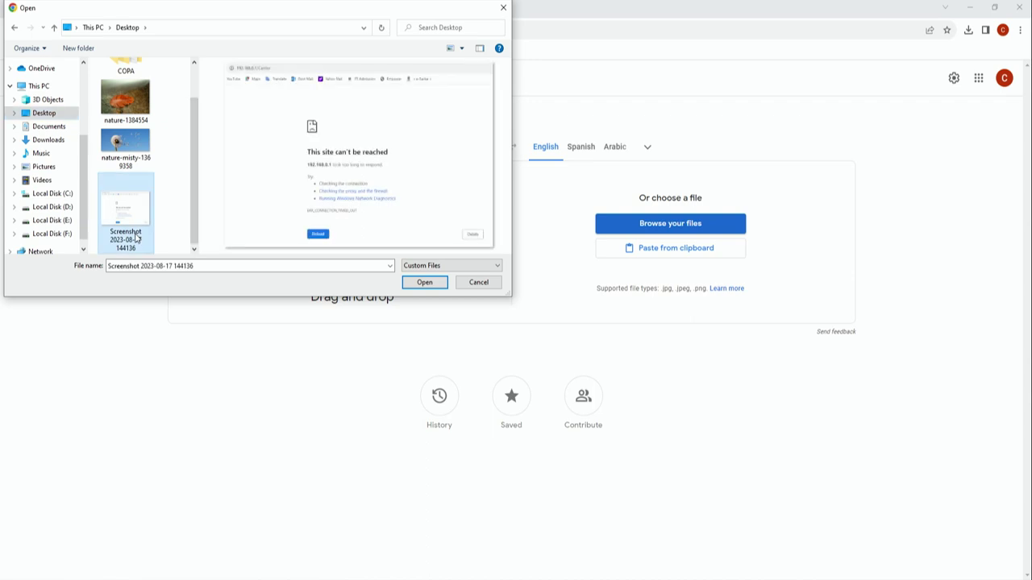
{"action": "left_click", "coordinate": [425, 282]}
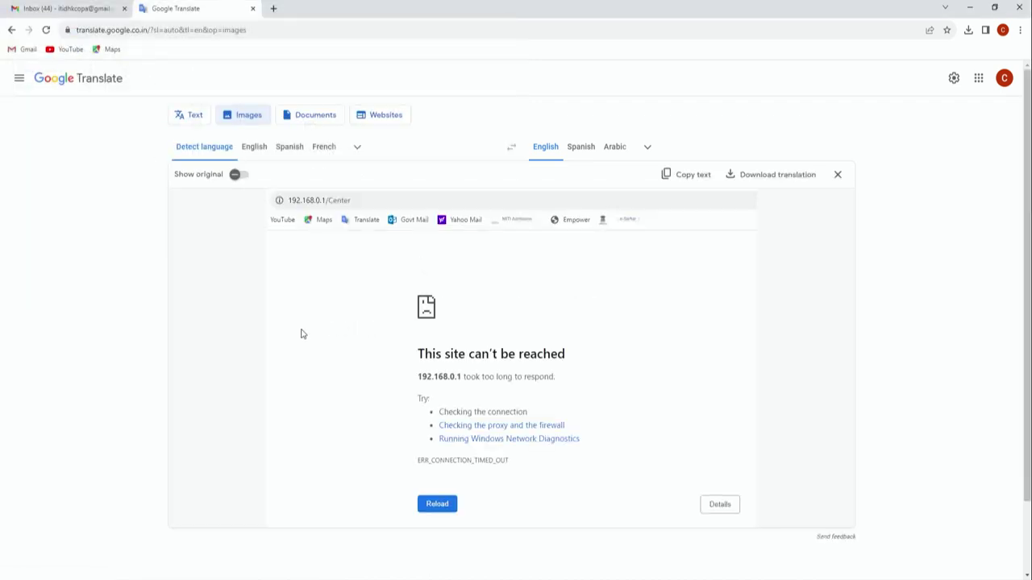
{"action": "left_click", "coordinate": [647, 150]}
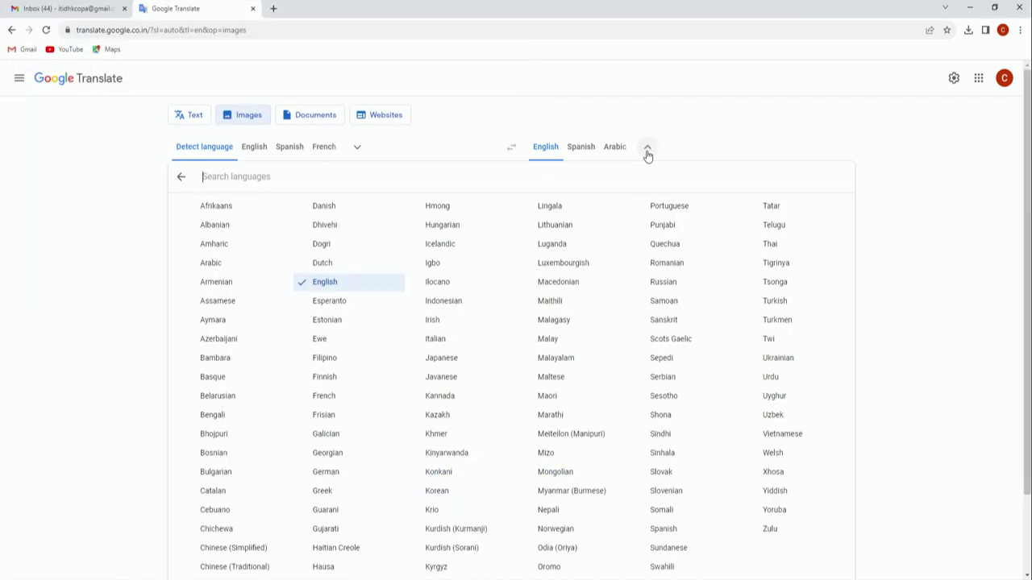
{"action": "left_click", "coordinate": [334, 529]}
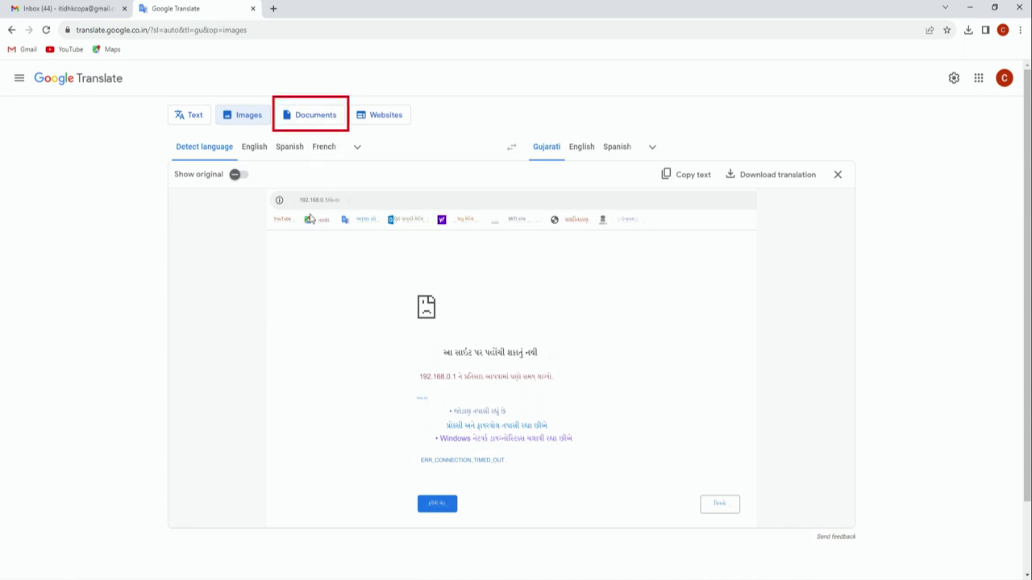
Step: Review the Translation Document in Word, close it, and switch Translate to Documents mode
{"action": "key", "text": "super+d"}
{"action": "left_click_drag", "start_coordinate": [8, 416], "coordinate": [115, 395]}
{"action": "key", "text": "Return"}
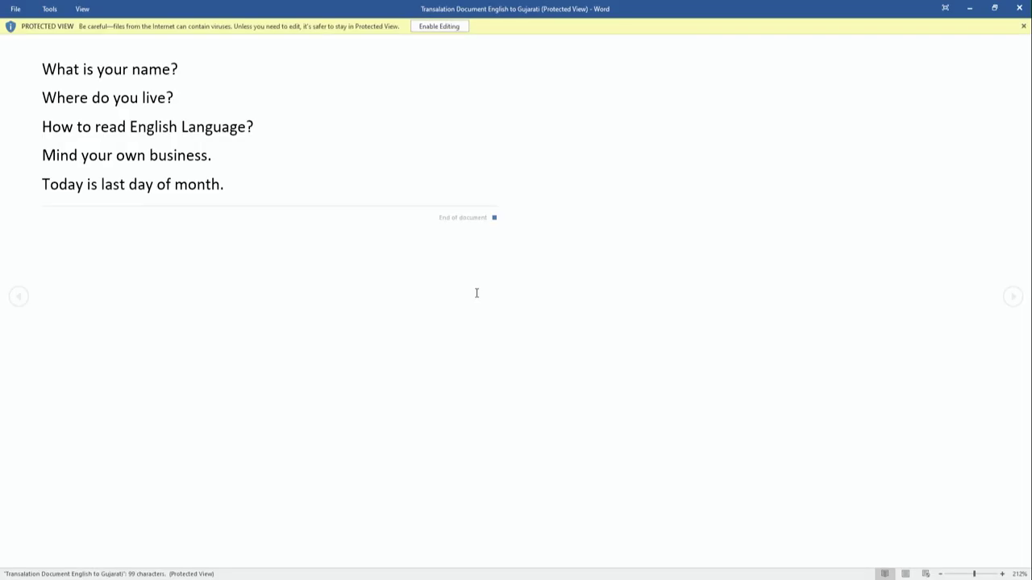
{"action": "left_click", "coordinate": [445, 27]}
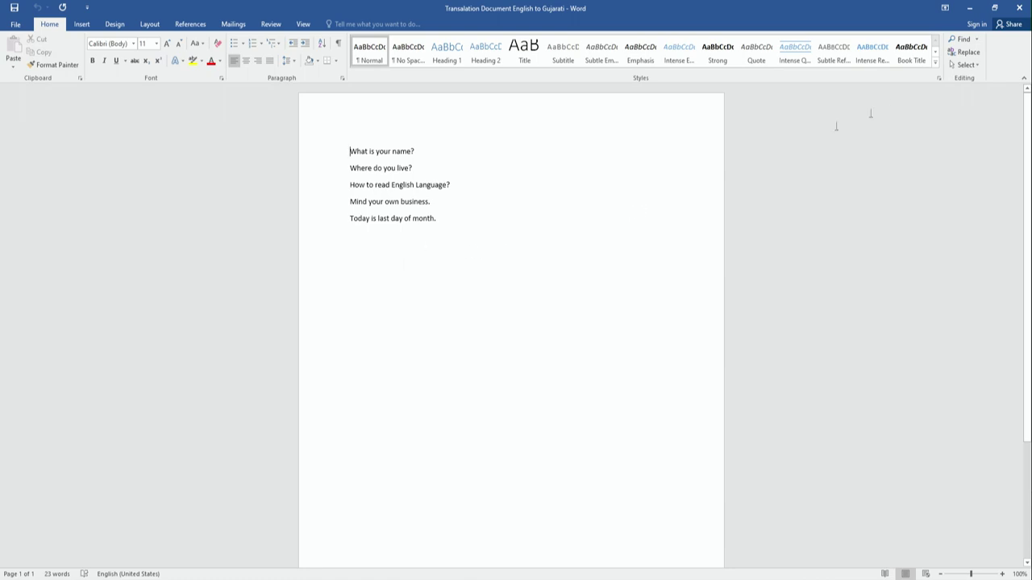
{"action": "left_click", "coordinate": [1018, 7]}
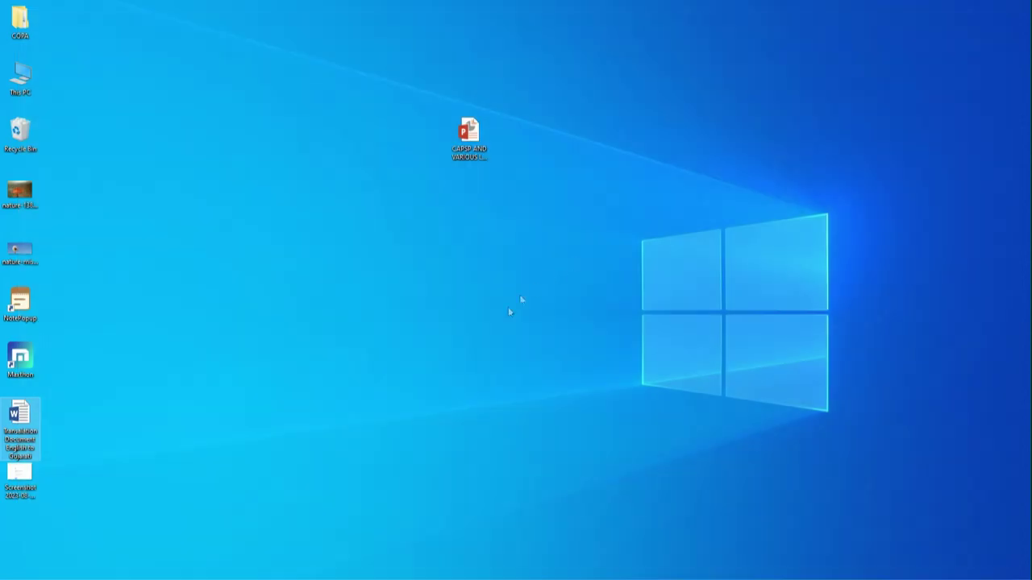
{"action": "key", "text": "alt+Tab"}
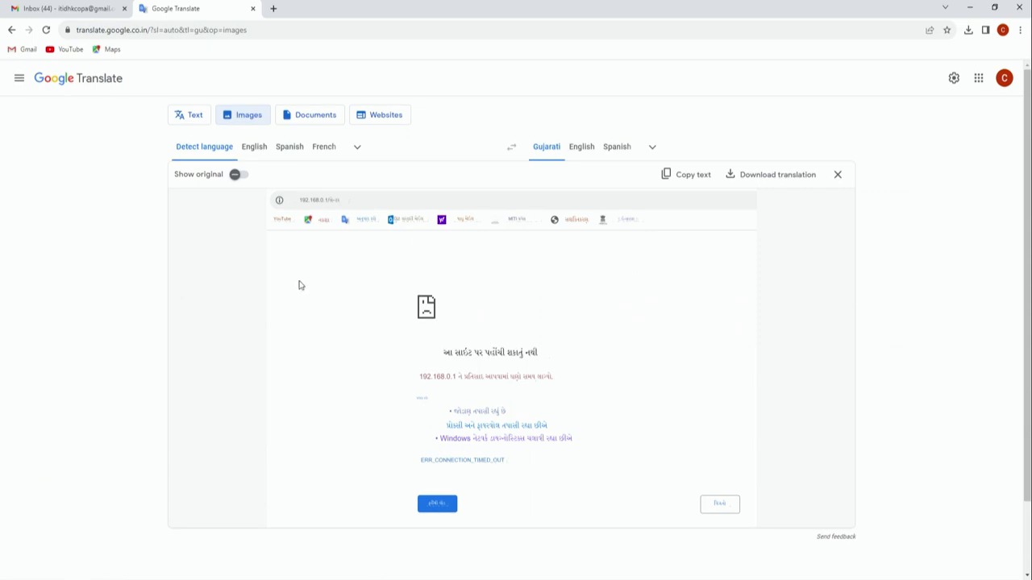
{"action": "left_click", "coordinate": [320, 119]}
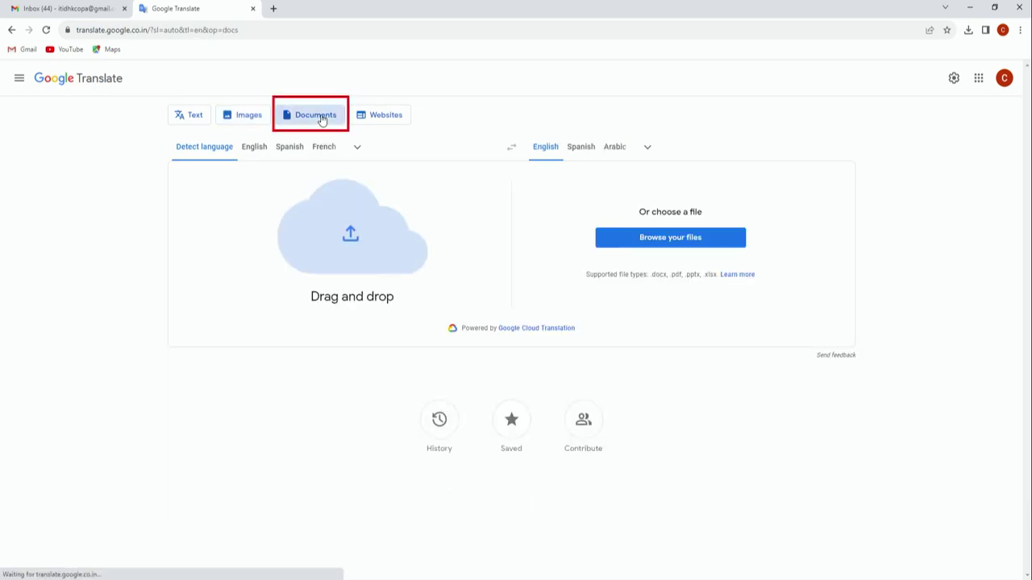
Step: Upload the Translation Document and translate it into Gujarati
{"action": "left_click", "coordinate": [672, 239]}
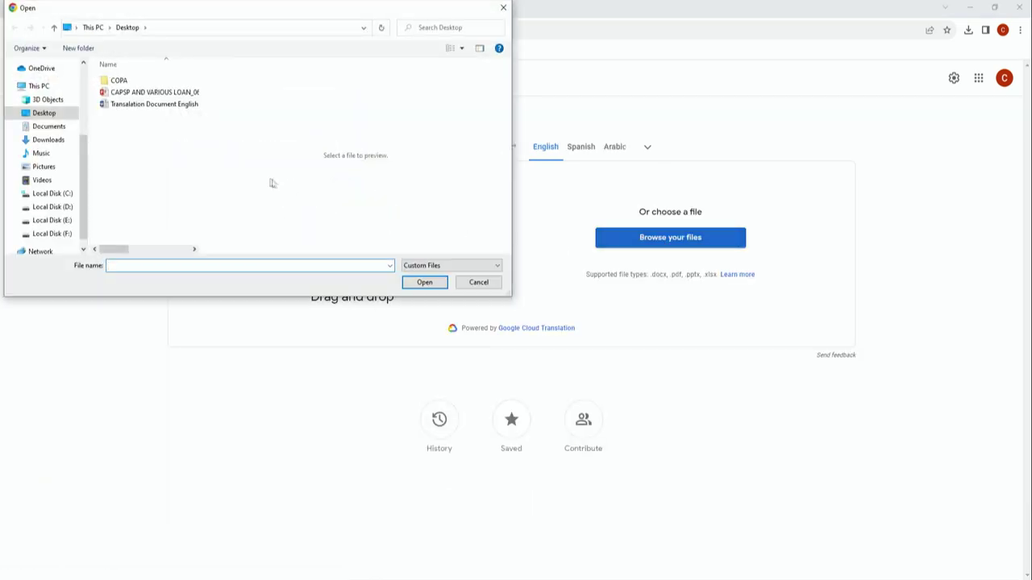
{"action": "left_click", "coordinate": [157, 105]}
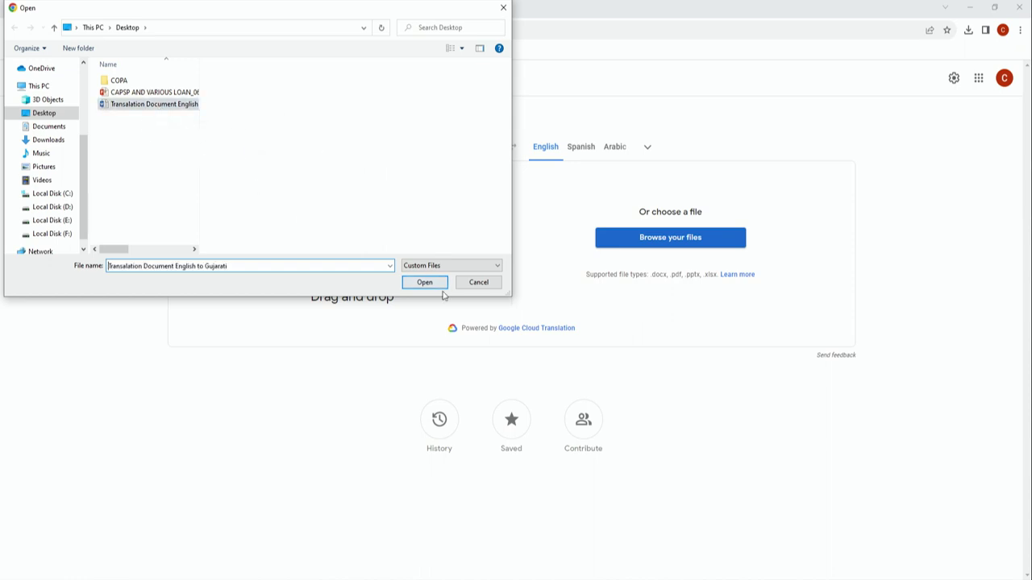
{"action": "left_click", "coordinate": [440, 285]}
{"action": "left_click", "coordinate": [658, 251]}
{"action": "left_click", "coordinate": [646, 147]}
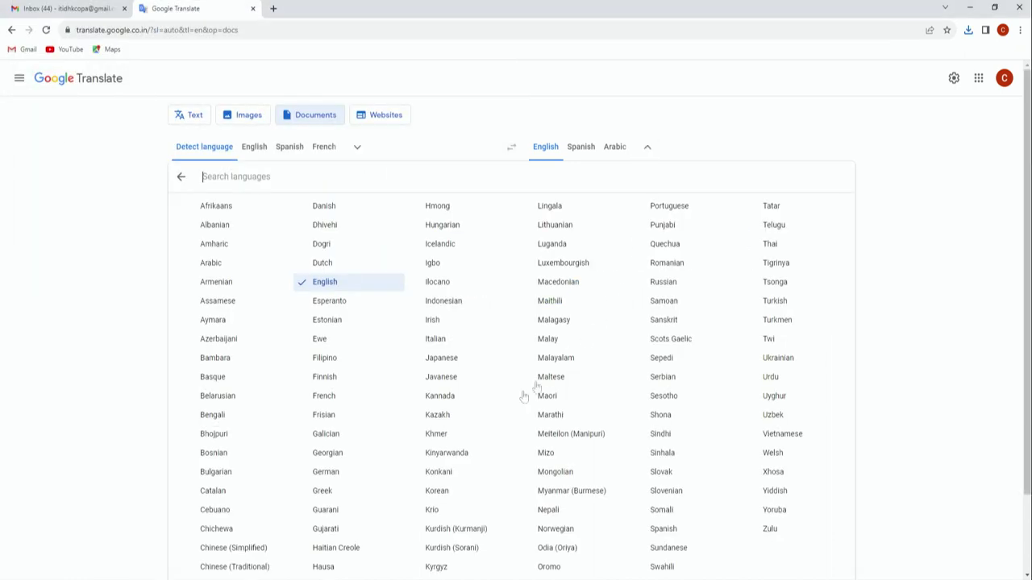
{"action": "left_click", "coordinate": [330, 530]}
{"action": "left_click", "coordinate": [657, 254]}
Step: Download the Gujarati translation and open it from recent downloads
{"action": "left_click", "coordinate": [653, 258]}
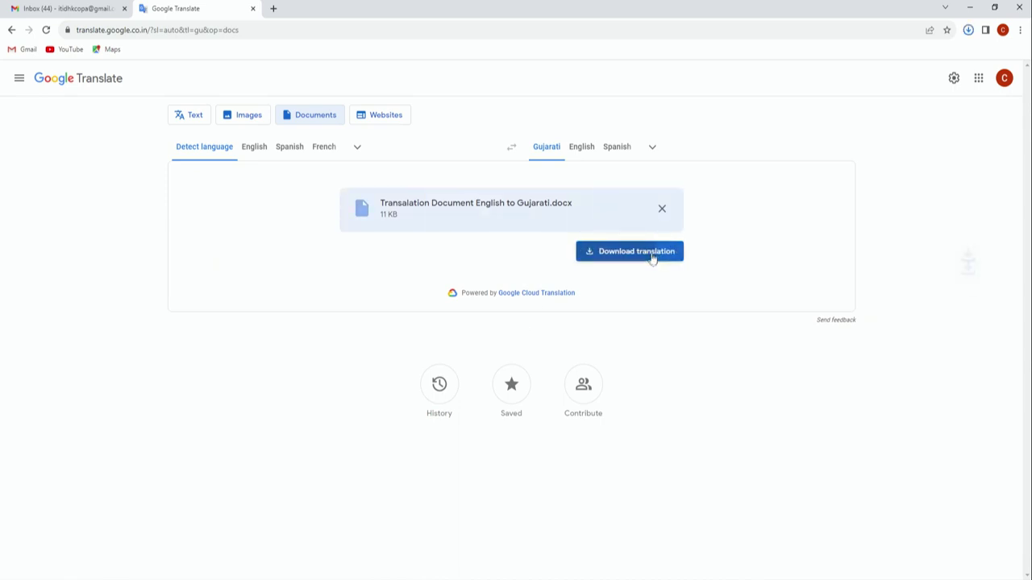
{"action": "left_click", "coordinate": [970, 30]}
{"action": "left_click", "coordinate": [857, 95]}
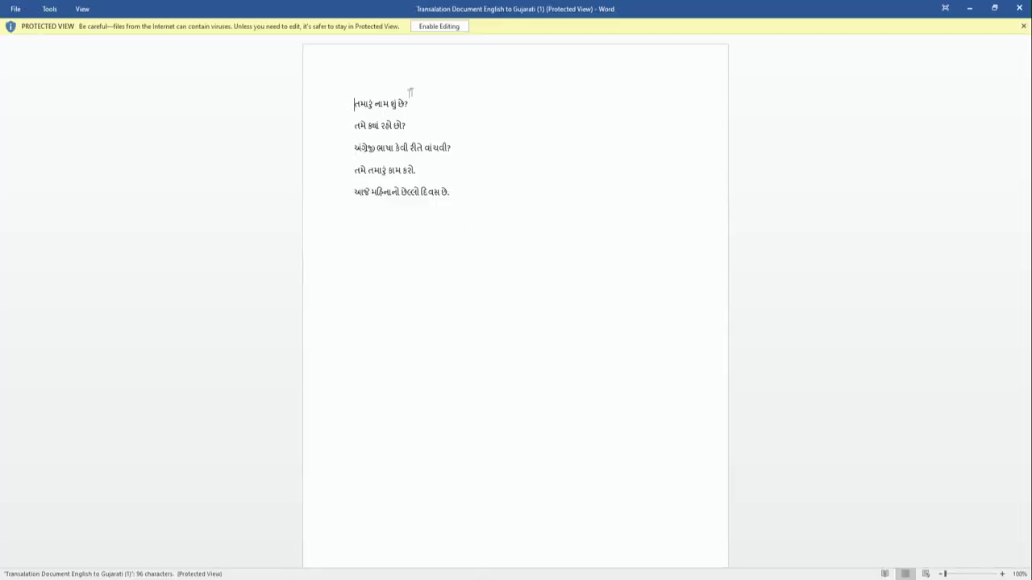
Step: Snap the Gujarati copy right and the English original left, then close both documents
{"action": "left_click", "coordinate": [439, 26]}
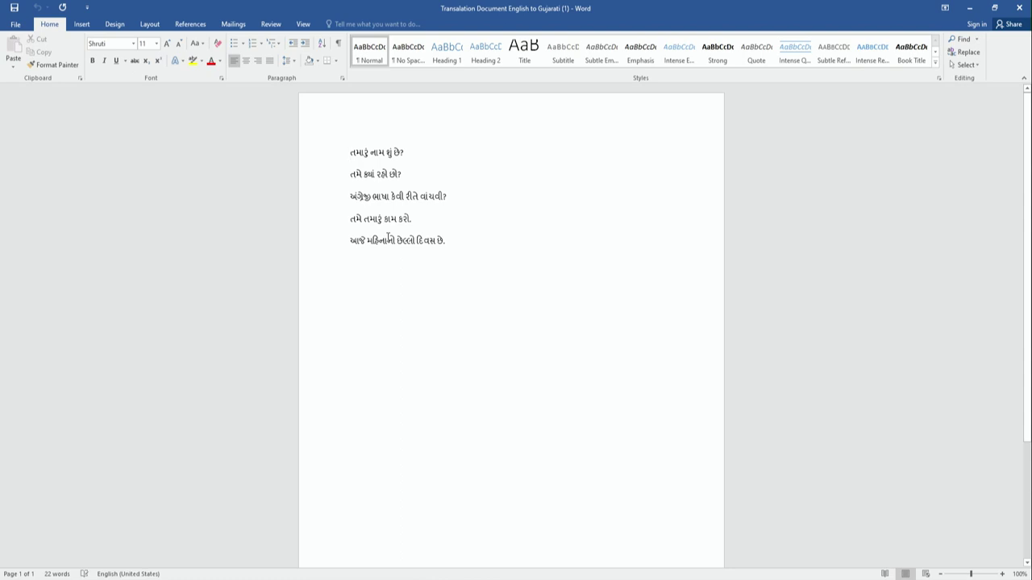
{"action": "key", "text": "super+Right"}
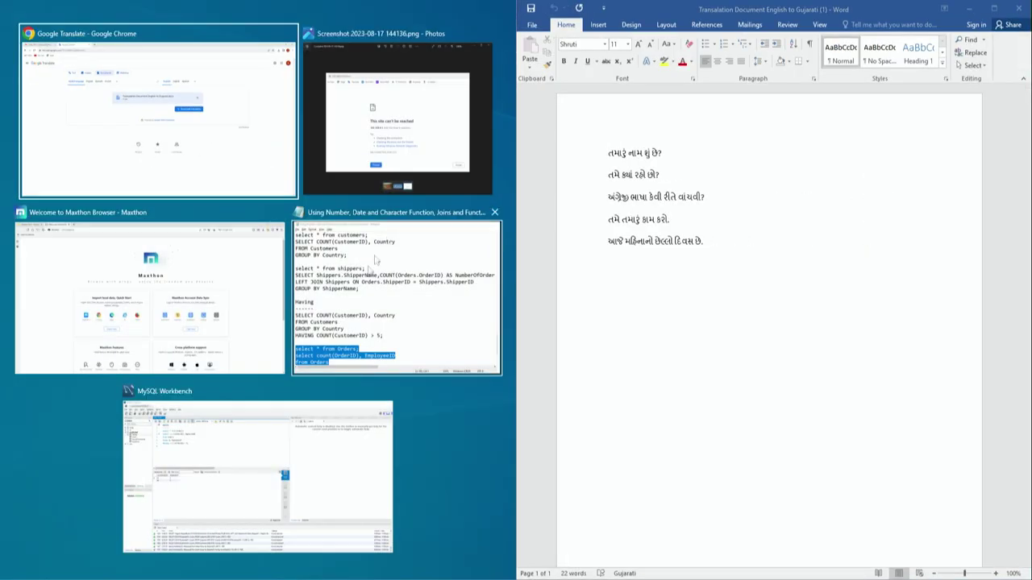
{"action": "key", "text": "Return"}
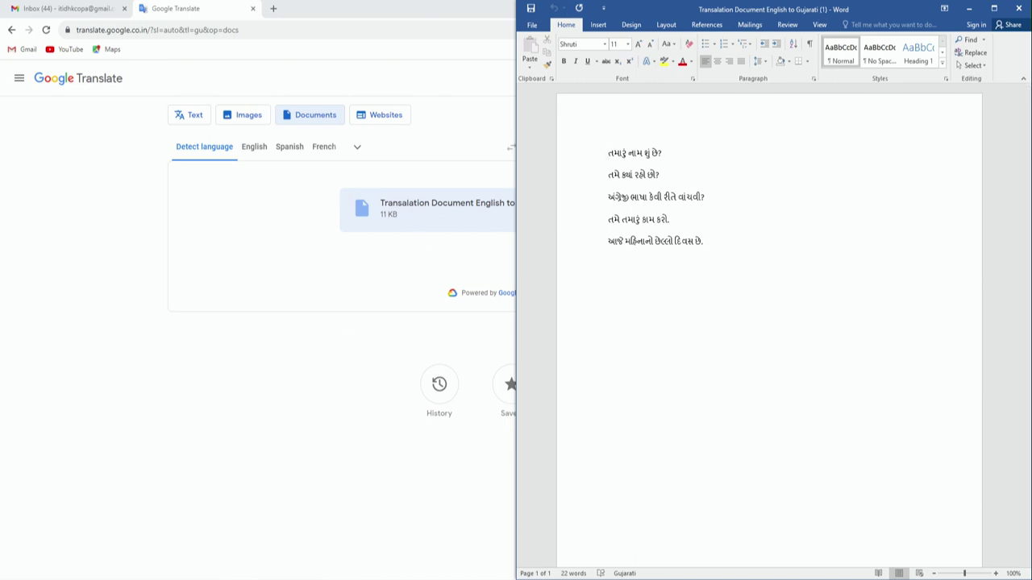
{"action": "key", "text": "super+d"}
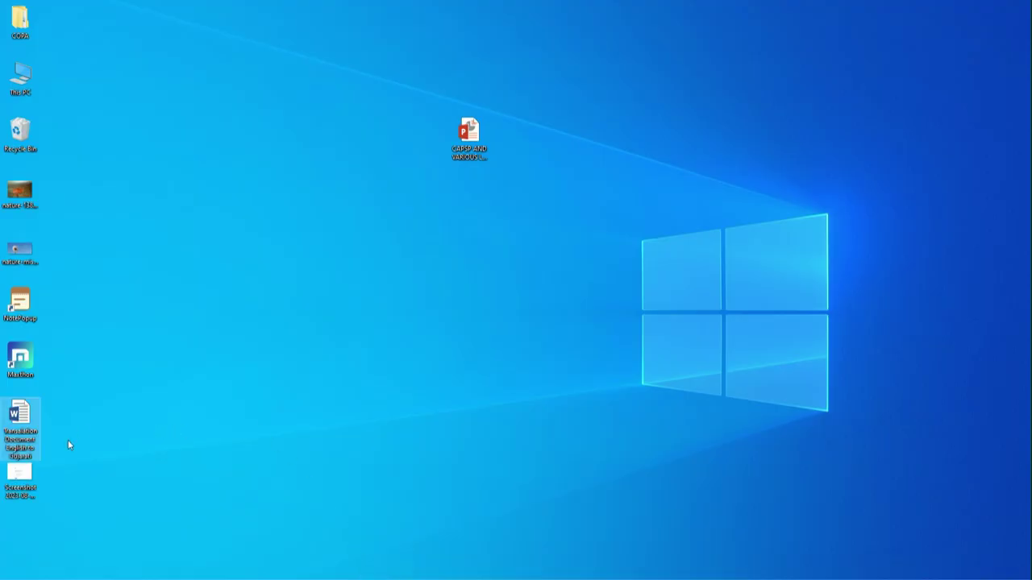
{"action": "double_click", "coordinate": [17, 416]}
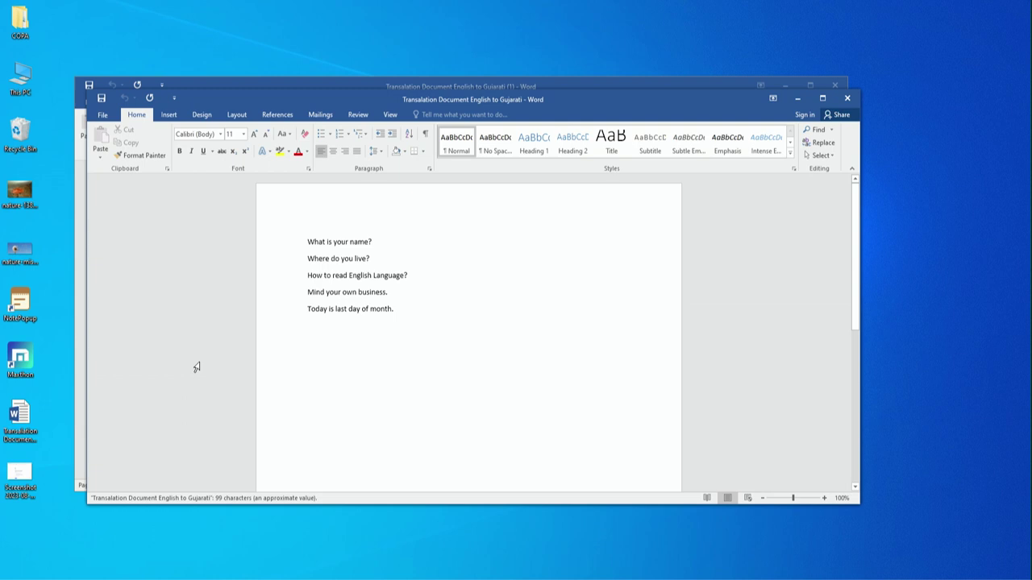
{"action": "key", "text": "super+Left"}
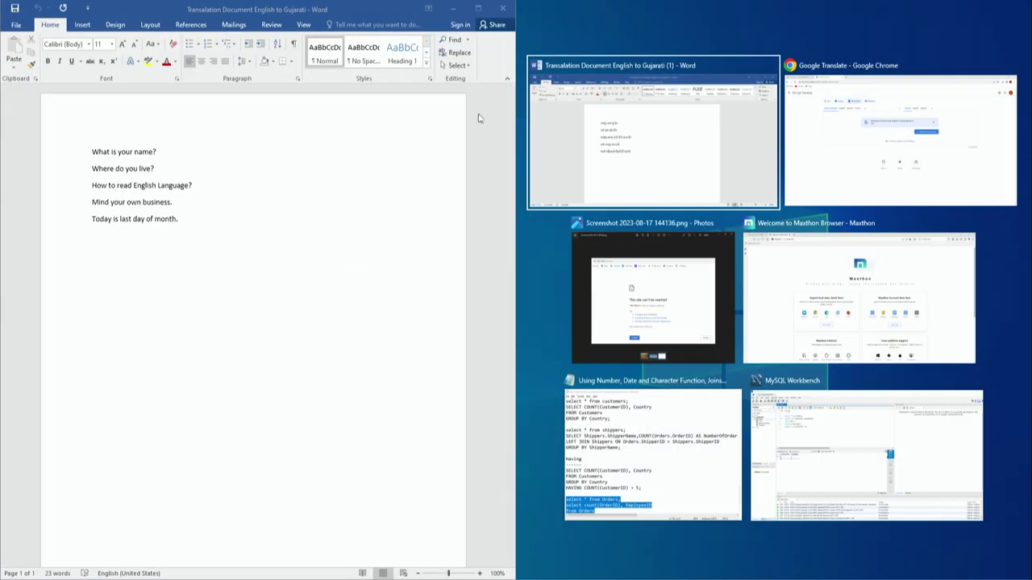
{"action": "left_click", "coordinate": [611, 123]}
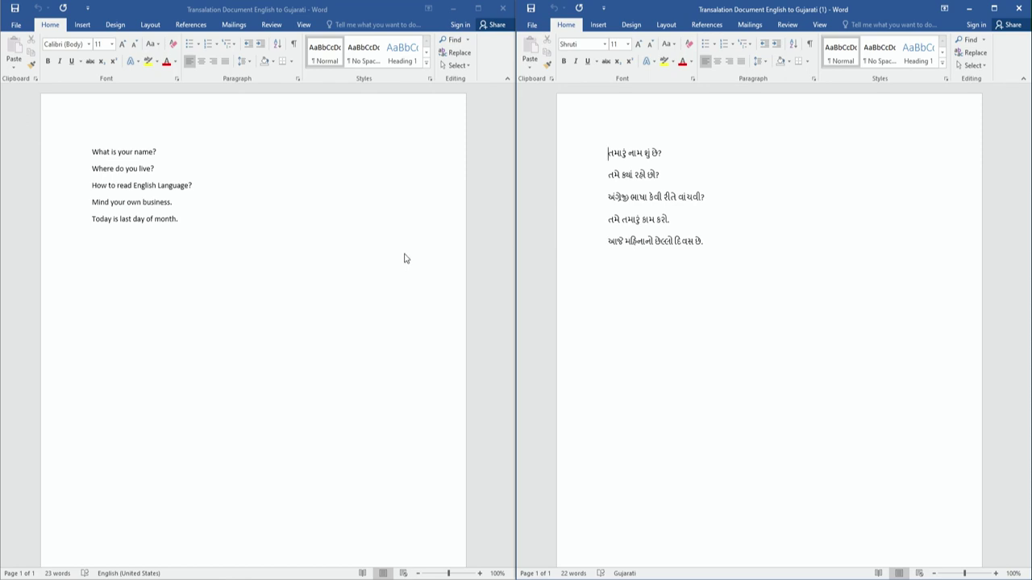
{"action": "left_click", "coordinate": [503, 8]}
{"action": "left_click", "coordinate": [1019, 8]}
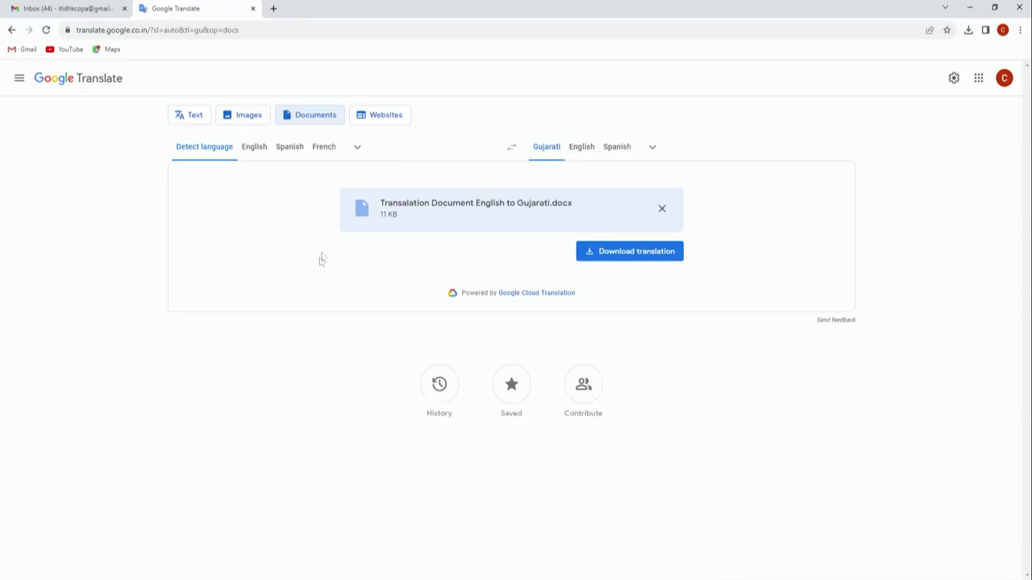
{"action": "left_click", "coordinate": [385, 117]}
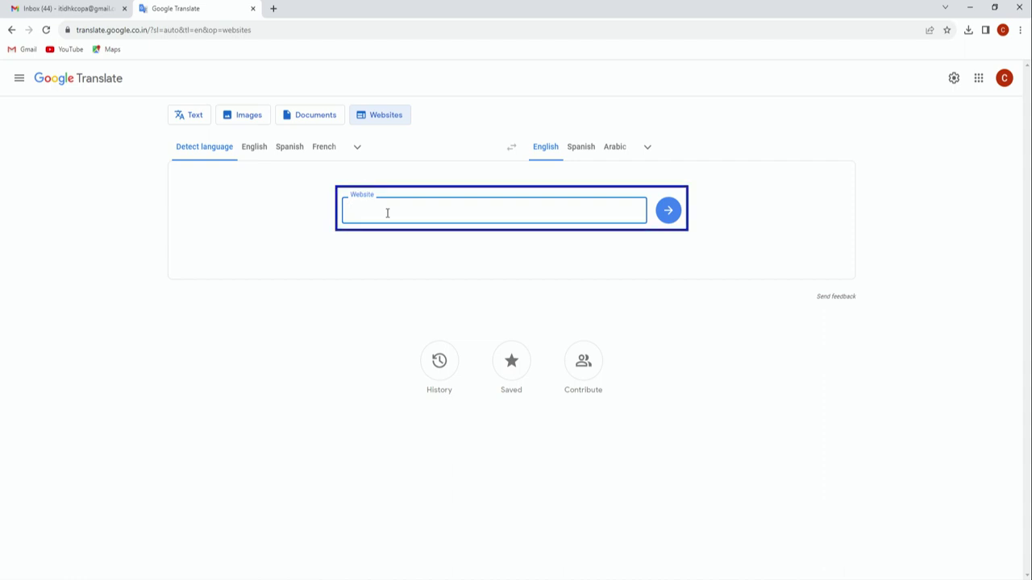
{"action": "type", "text": "https://www.google.com"}
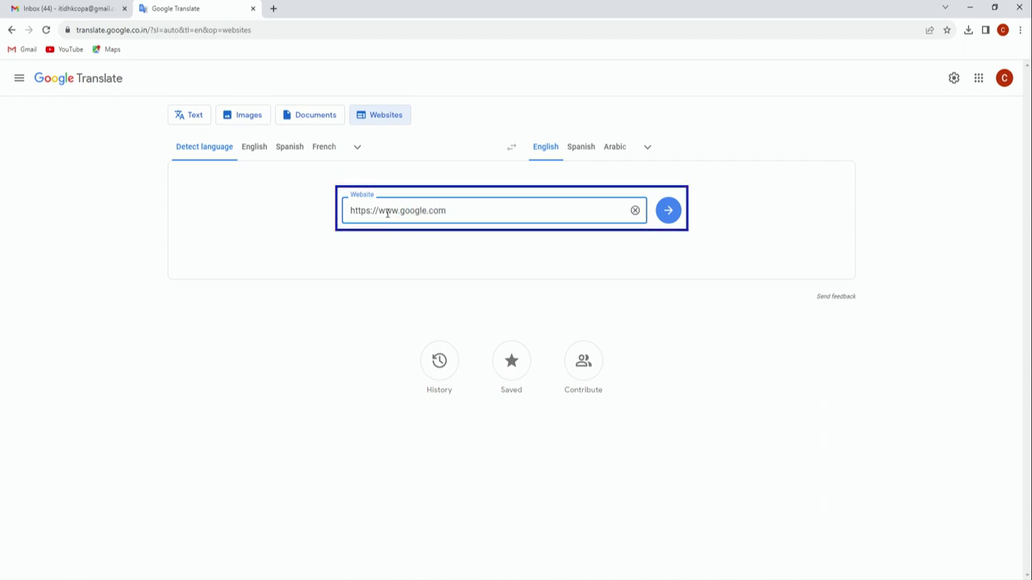
{"action": "left_click", "coordinate": [647, 147]}
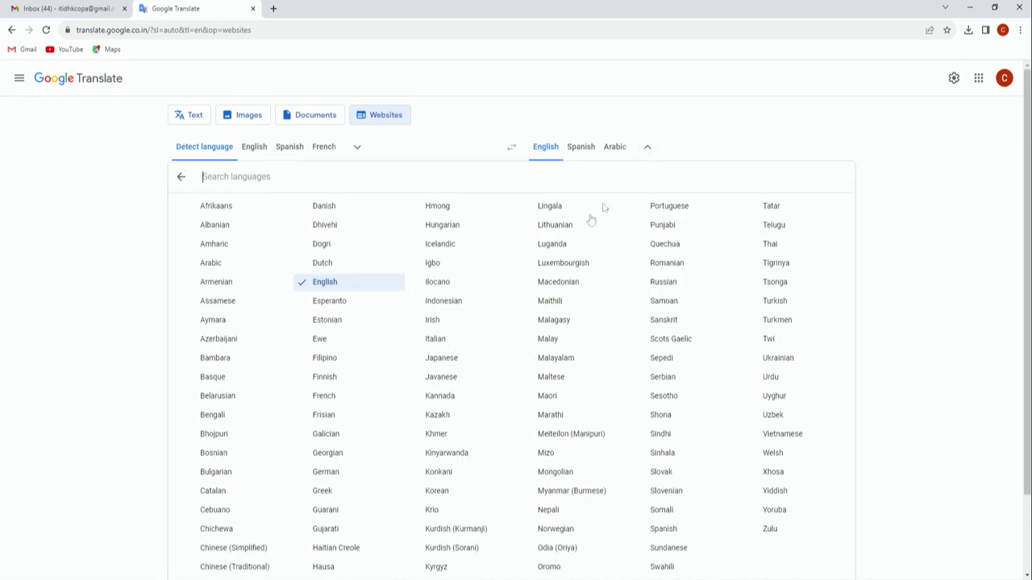
{"action": "left_click", "coordinate": [344, 529]}
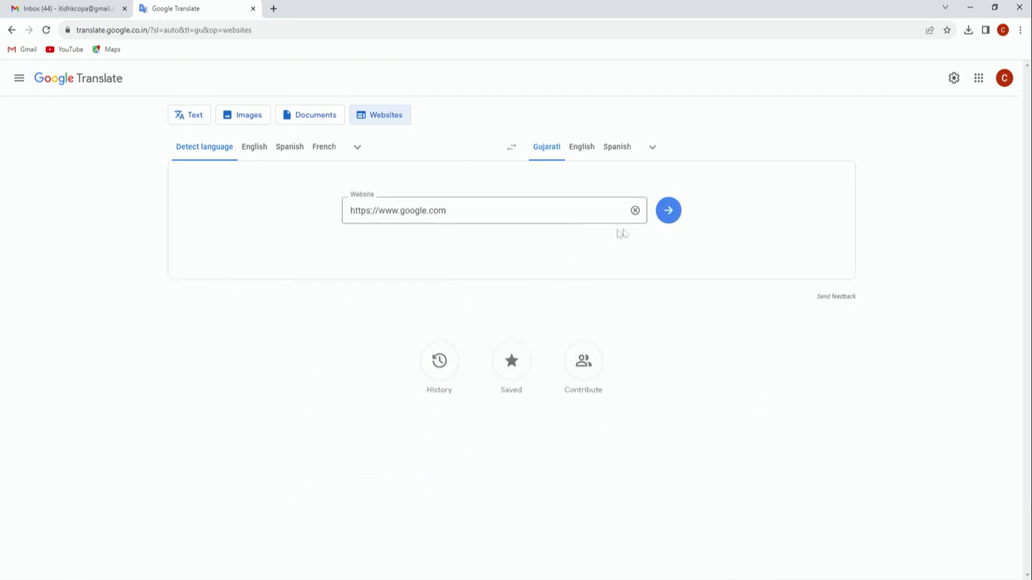
{"action": "left_click", "coordinate": [669, 211]}
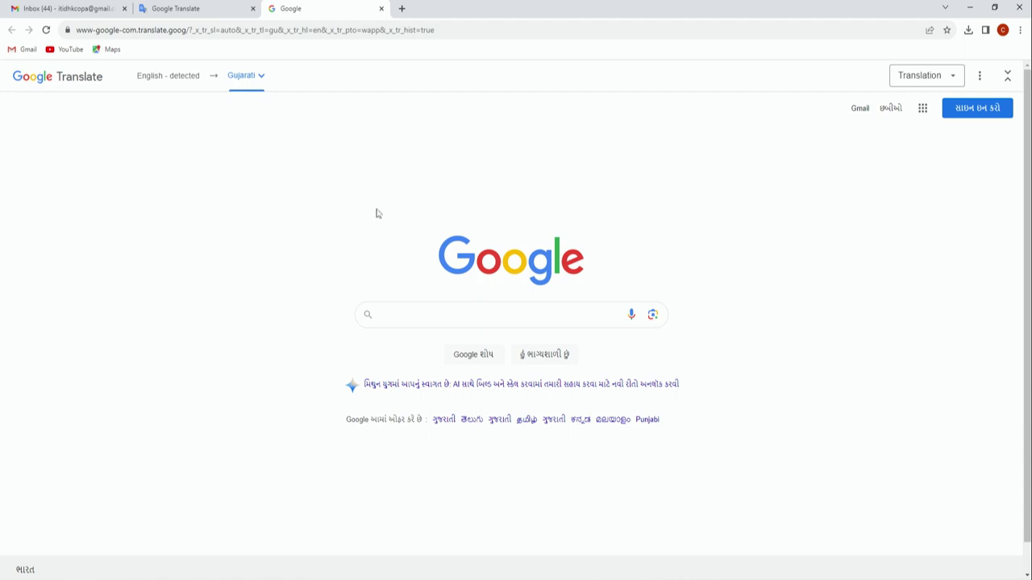
Step: Close the translated Google page and the Google Translate tab
{"action": "left_click", "coordinate": [382, 9]}
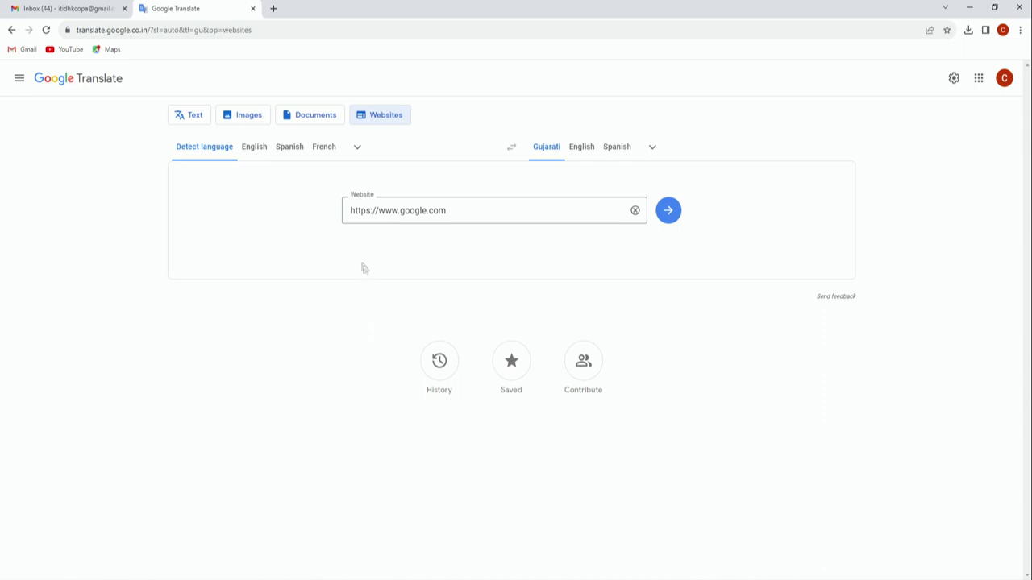
{"action": "left_click", "coordinate": [253, 9]}
Step: Launch Google Drive from the Google apps grid in Gmail
{"action": "left_click", "coordinate": [988, 80]}
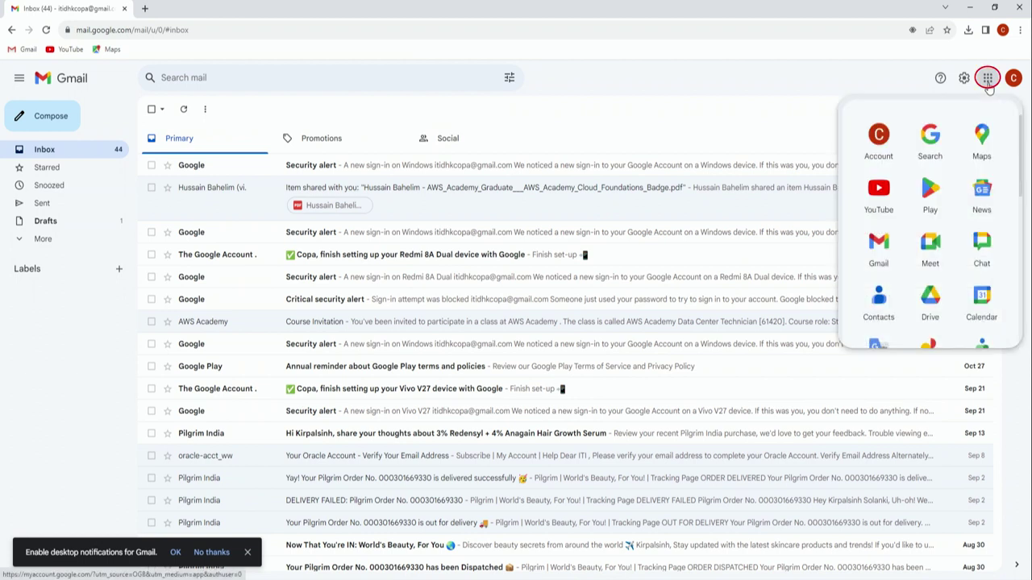
{"action": "left_click", "coordinate": [931, 299]}
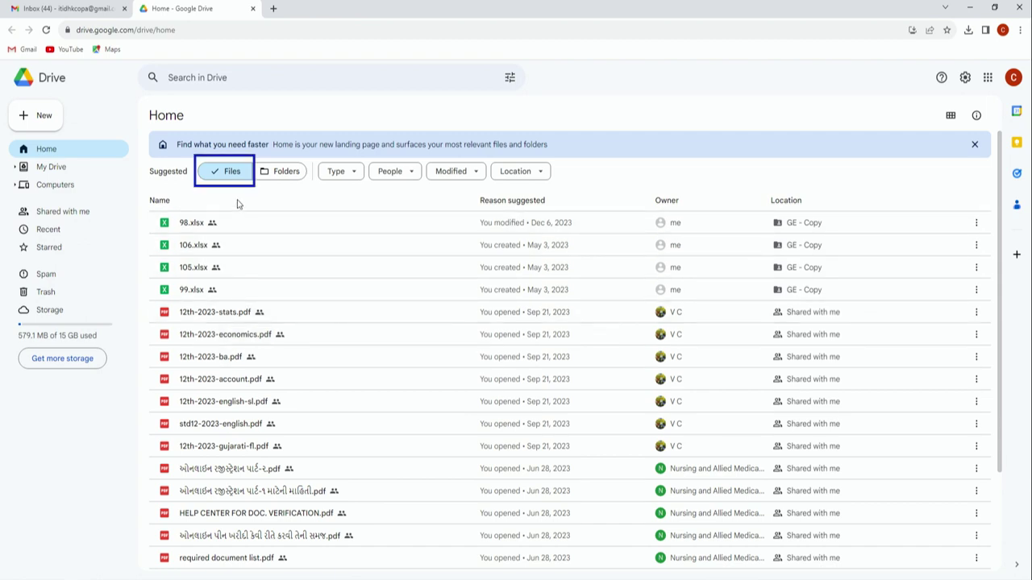
Step: Show only suggested folders, then files, then filter to spreadsheets and clear that filter
{"action": "left_click", "coordinate": [278, 171]}
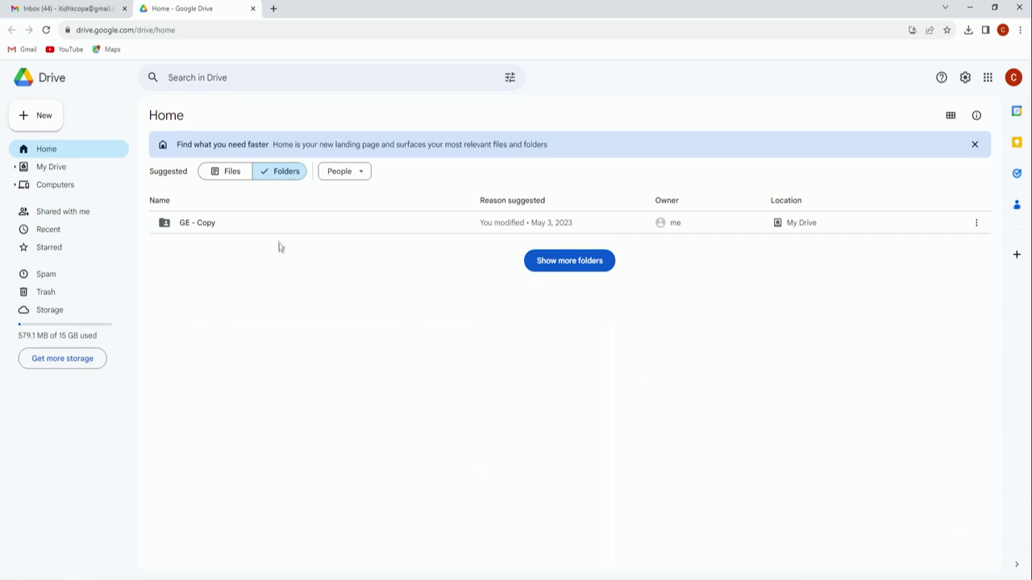
{"action": "left_click", "coordinate": [229, 176]}
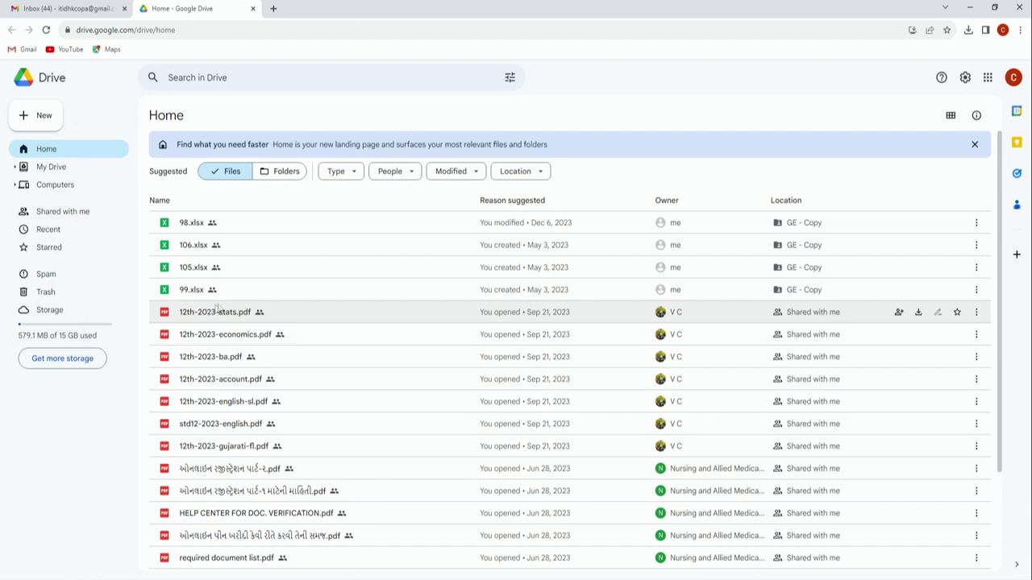
{"action": "left_click", "coordinate": [355, 175]}
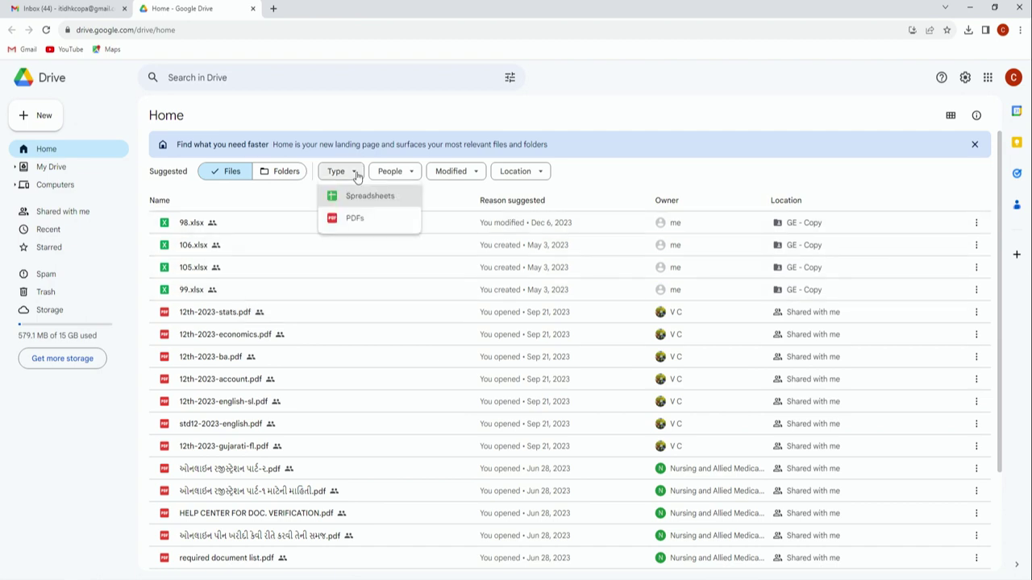
{"action": "left_click", "coordinate": [353, 197]}
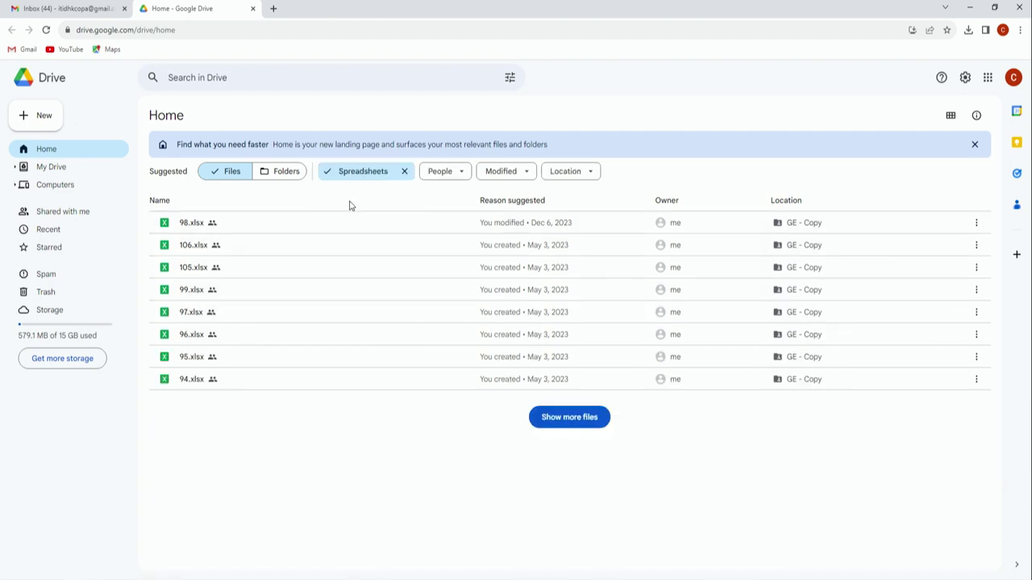
{"action": "left_click", "coordinate": [404, 171]}
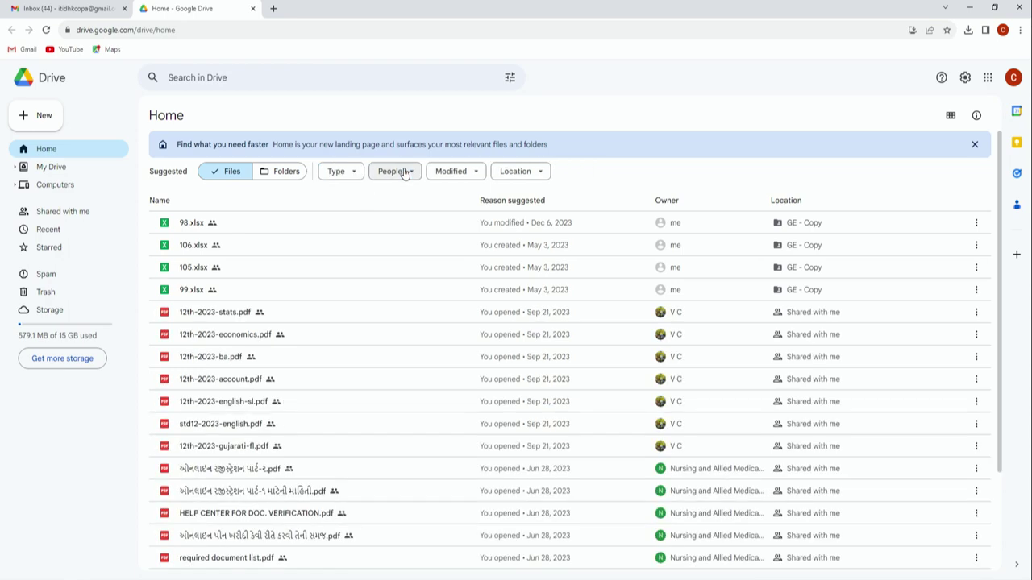
Step: Filter the suggestions to PDFs only, clear that filter, and open the People filter
{"action": "left_click", "coordinate": [355, 177]}
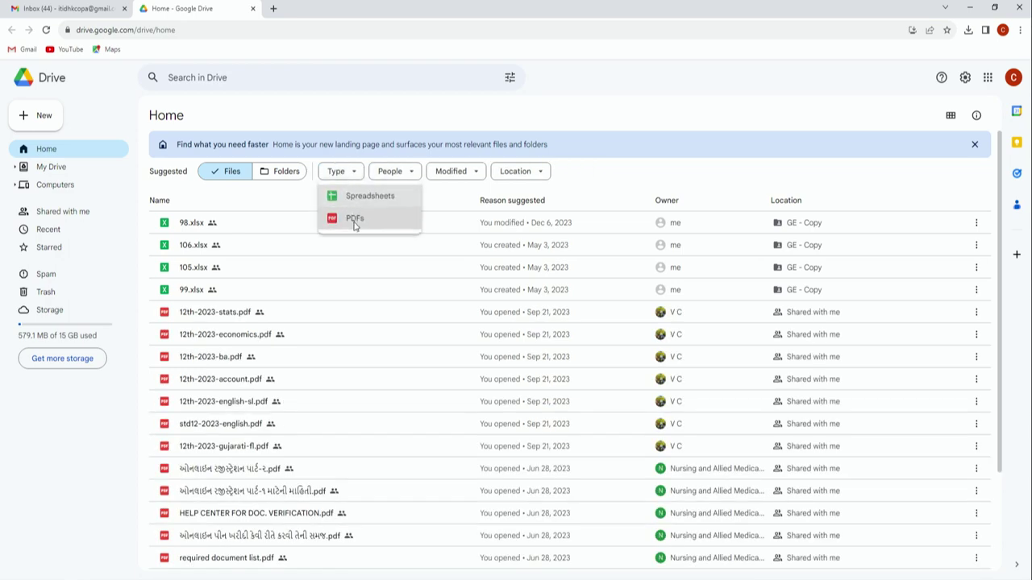
{"action": "left_click", "coordinate": [354, 224]}
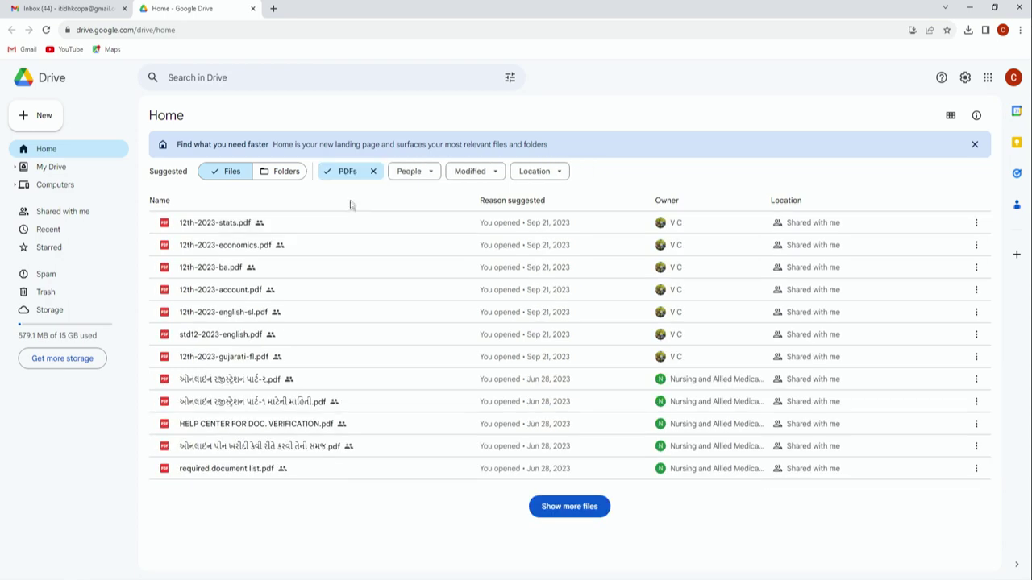
{"action": "left_click", "coordinate": [373, 171]}
{"action": "left_click", "coordinate": [409, 175]}
{"action": "mouse_move", "coordinate": [411, 257]}
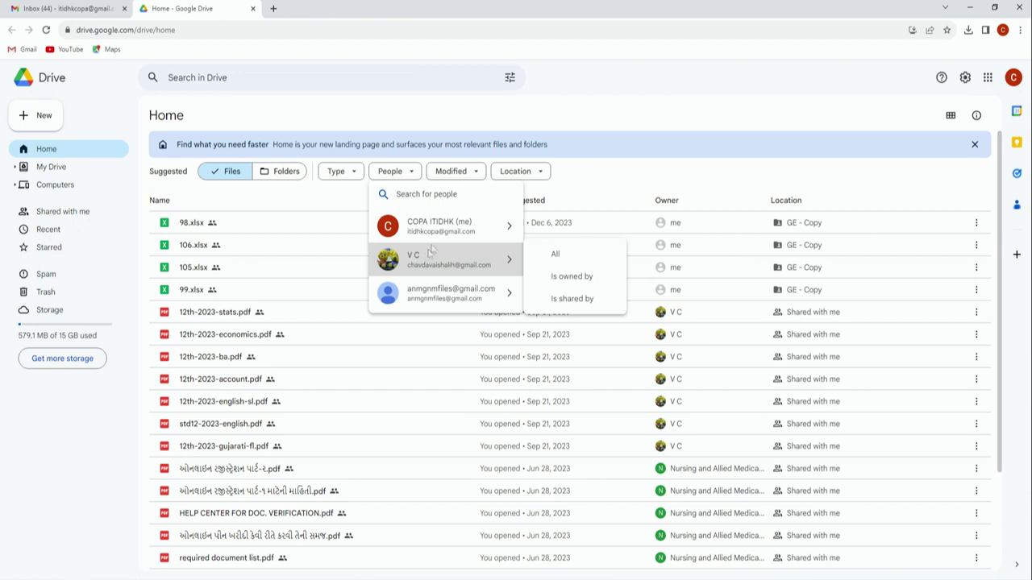
{"action": "mouse_move", "coordinate": [440, 231]}
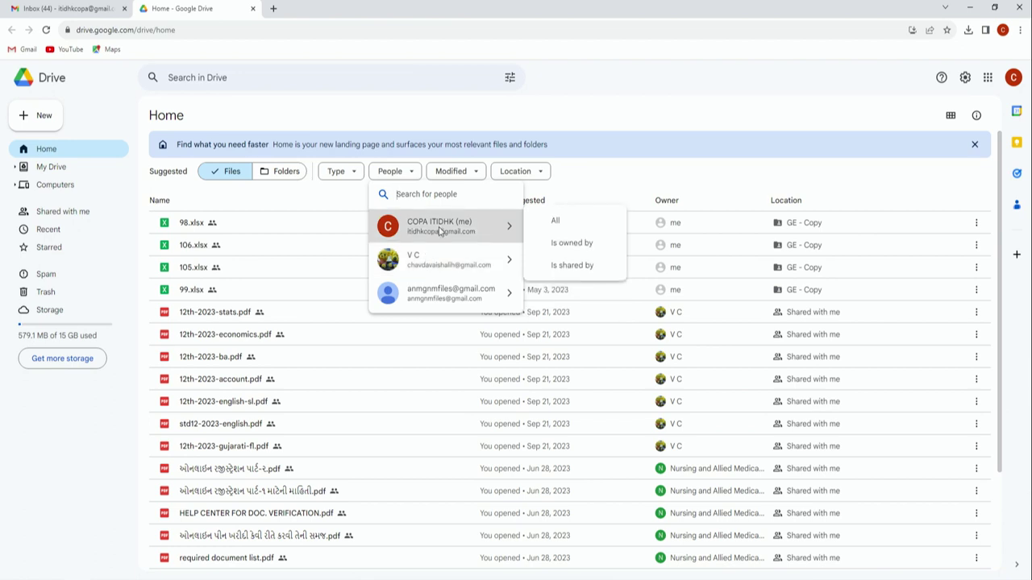
{"action": "left_click", "coordinate": [439, 231]}
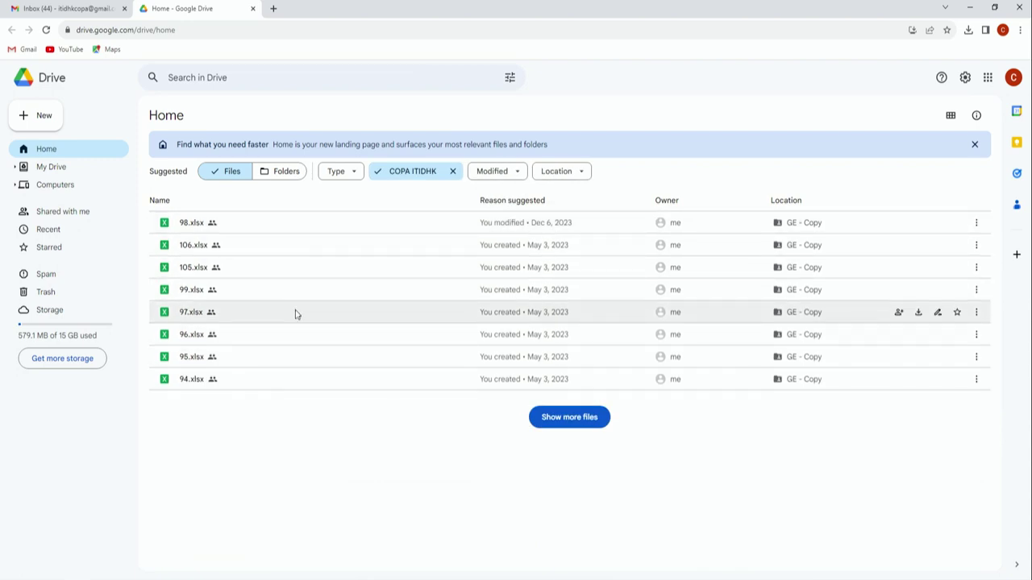
{"action": "left_click", "coordinate": [453, 171]}
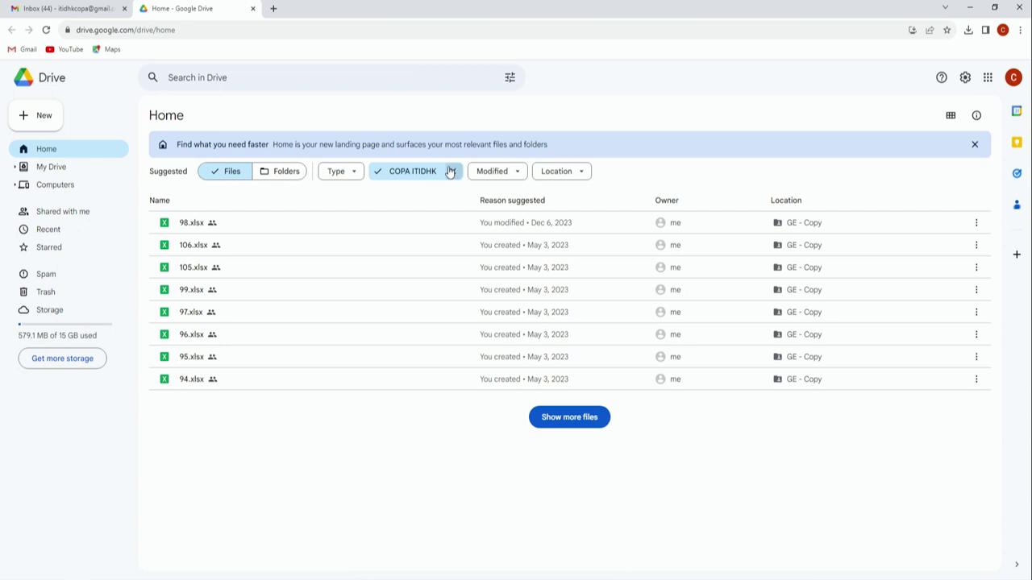
{"action": "left_click", "coordinate": [411, 175]}
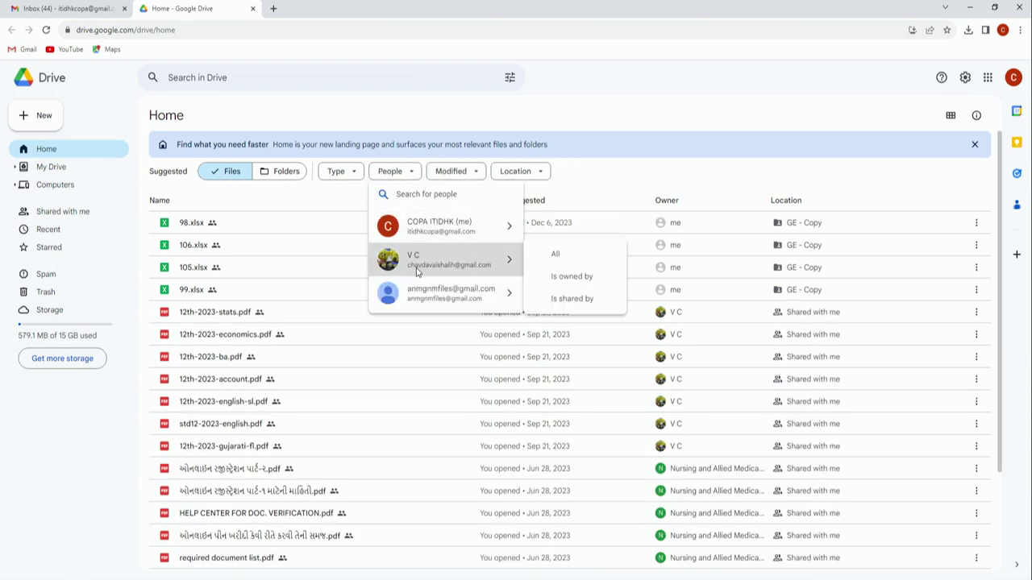
{"action": "left_click", "coordinate": [417, 266]}
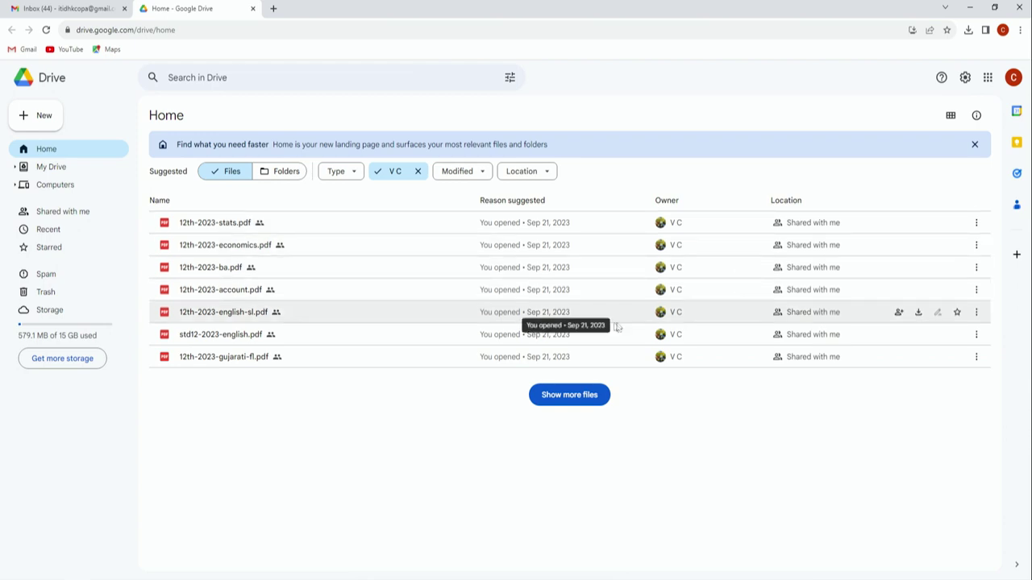
{"action": "left_click", "coordinate": [417, 170]}
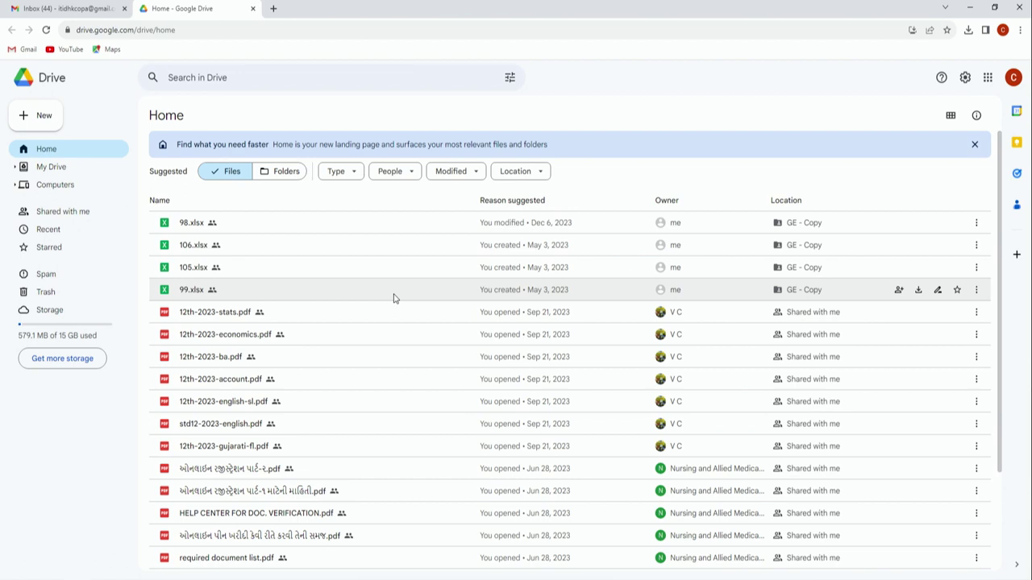
{"action": "left_click", "coordinate": [477, 173]}
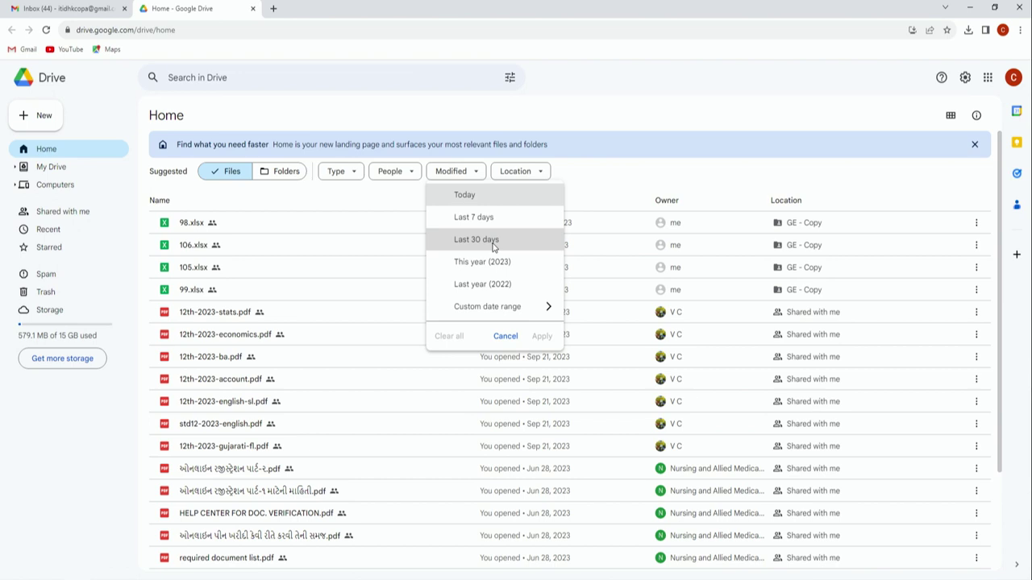
{"action": "left_click", "coordinate": [597, 179]}
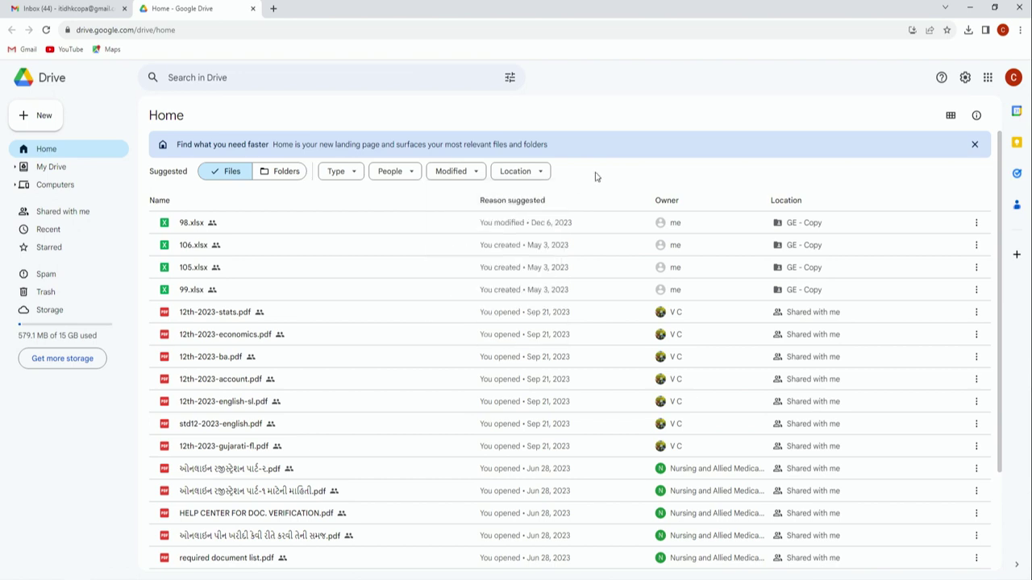
Step: Filter My Drive to spreadsheets only, then open the Shared with me file list
{"action": "left_click", "coordinate": [50, 166]}
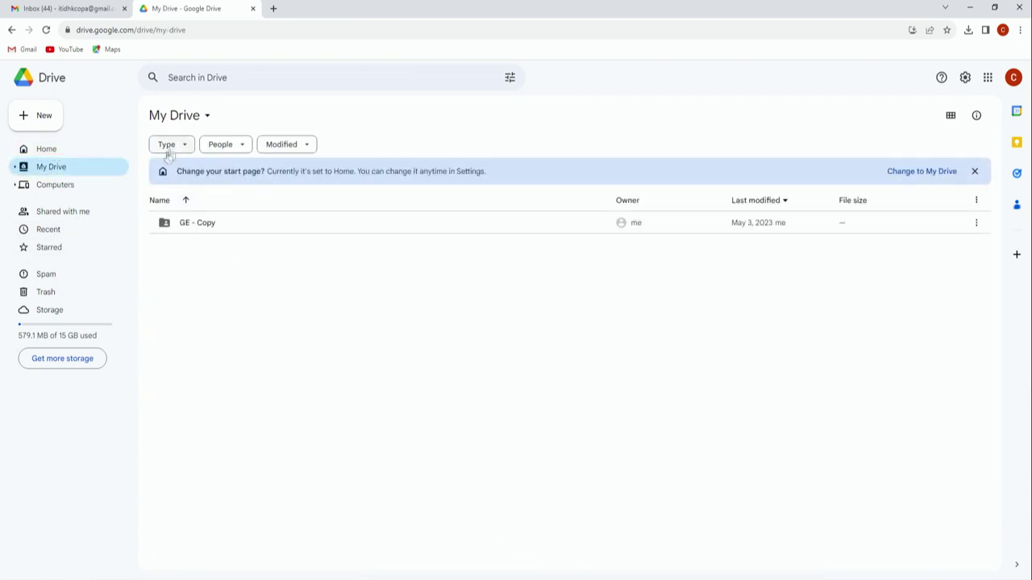
{"action": "left_click", "coordinate": [184, 144]}
{"action": "left_click", "coordinate": [205, 194]}
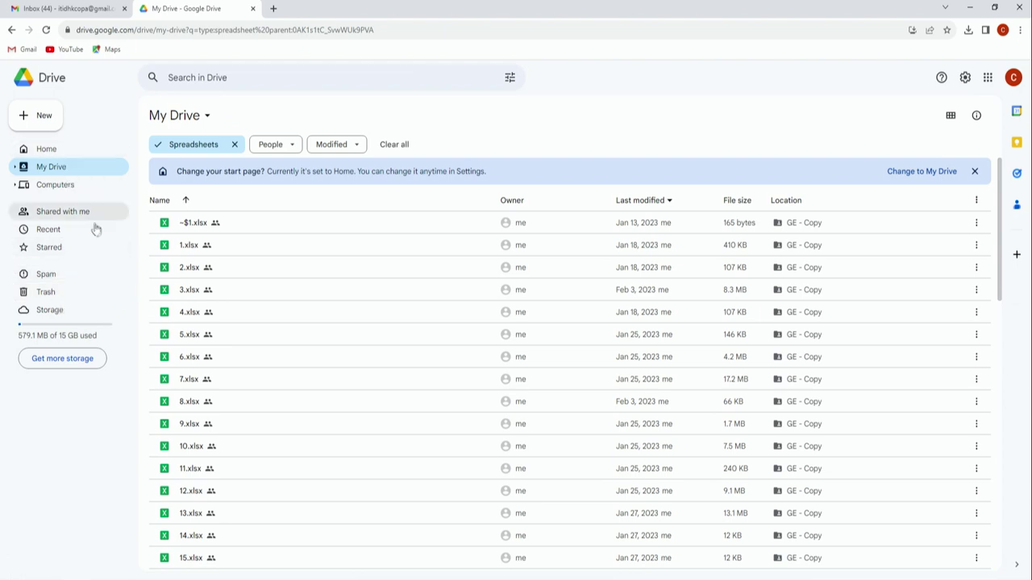
{"action": "scroll", "coordinate": [239, 287], "scroll_direction": "down", "scroll_amount": 10}
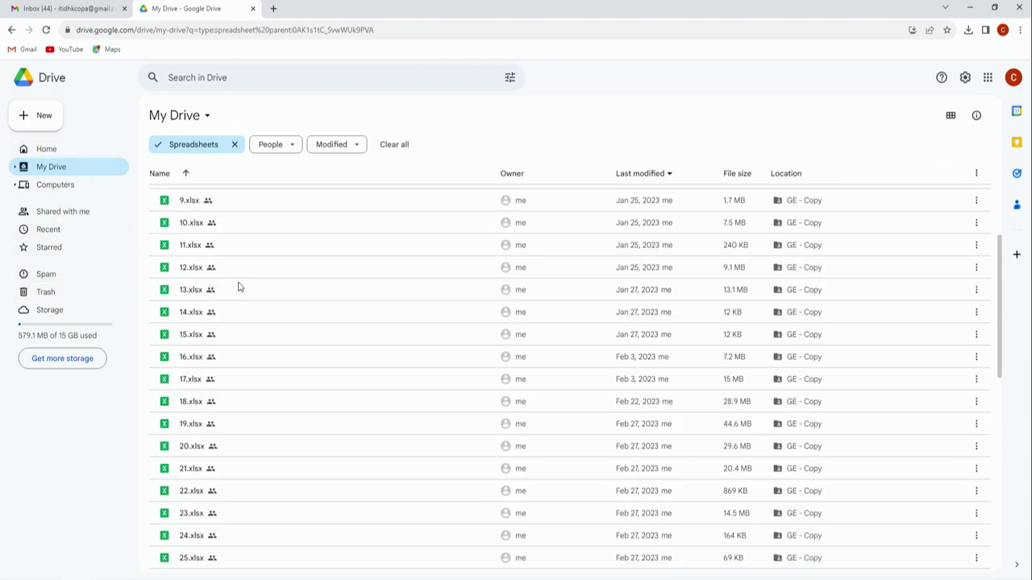
{"action": "scroll", "coordinate": [239, 287], "scroll_direction": "up", "scroll_amount": 10}
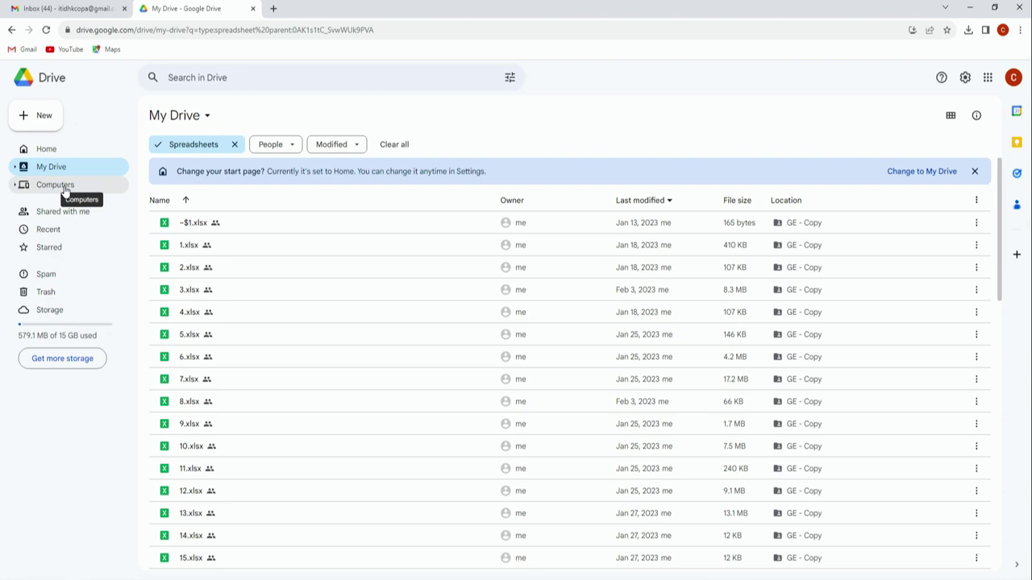
{"action": "left_click", "coordinate": [79, 221]}
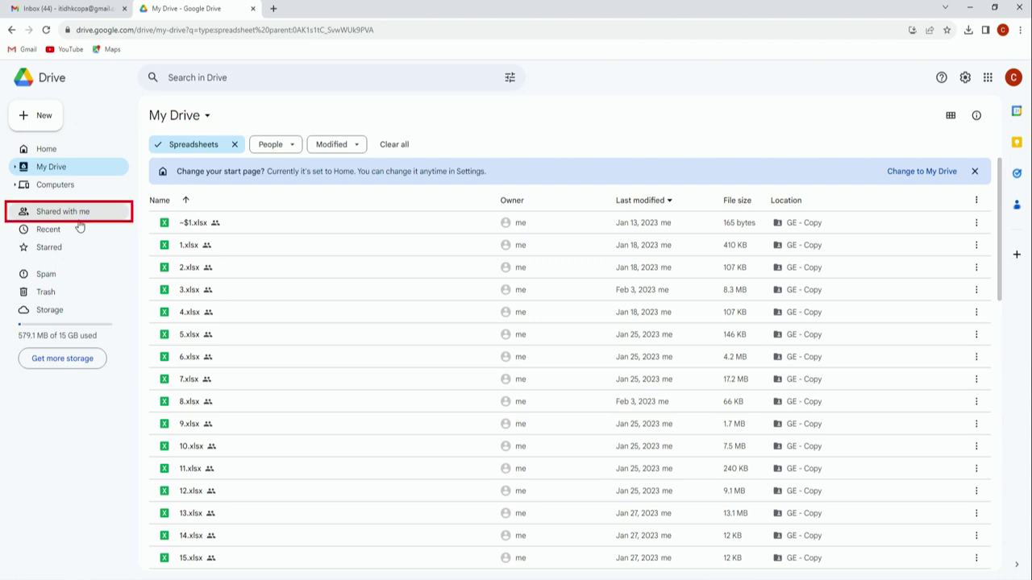
{"action": "left_click", "coordinate": [80, 216]}
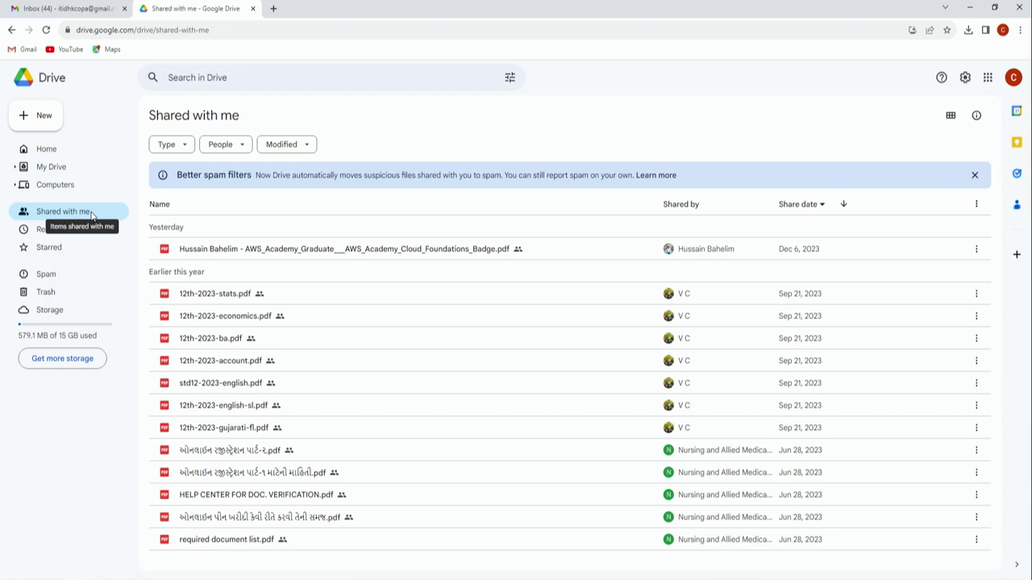
Step: Return to Drive Home and bring up the New menu's create and upload options
{"action": "left_click", "coordinate": [72, 149]}
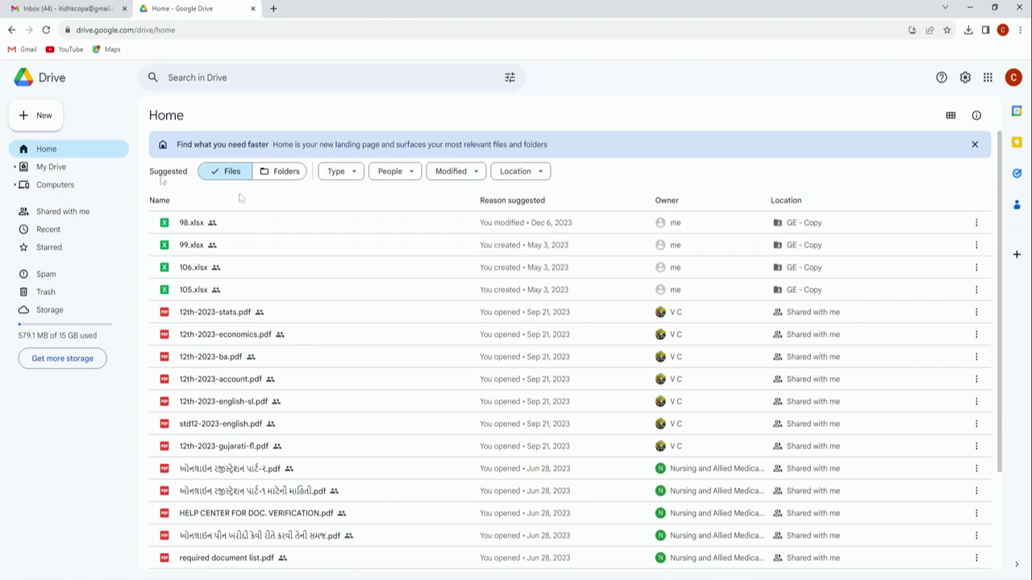
{"action": "left_click", "coordinate": [38, 117]}
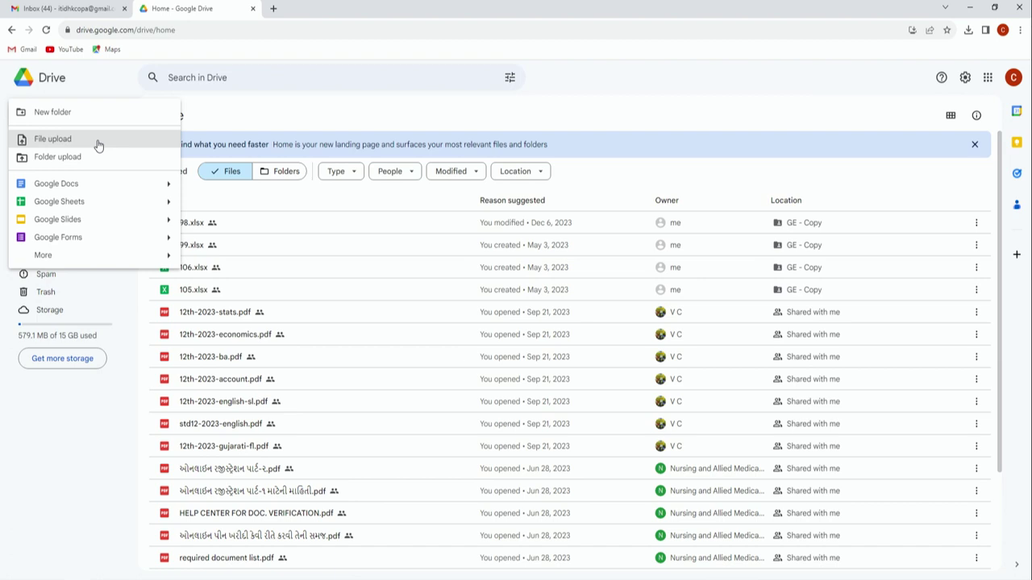
Step: Upload Transalation Document English to Gujarati.docx from the Desktop and show its location in My Drive
{"action": "left_click", "coordinate": [97, 145]}
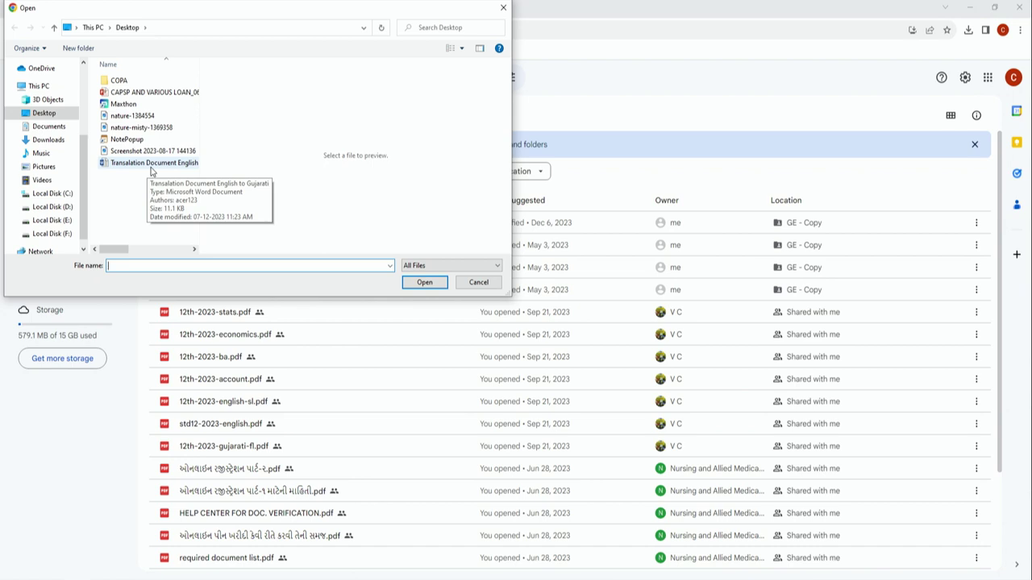
{"action": "left_click", "coordinate": [146, 163]}
{"action": "left_click", "coordinate": [437, 287]}
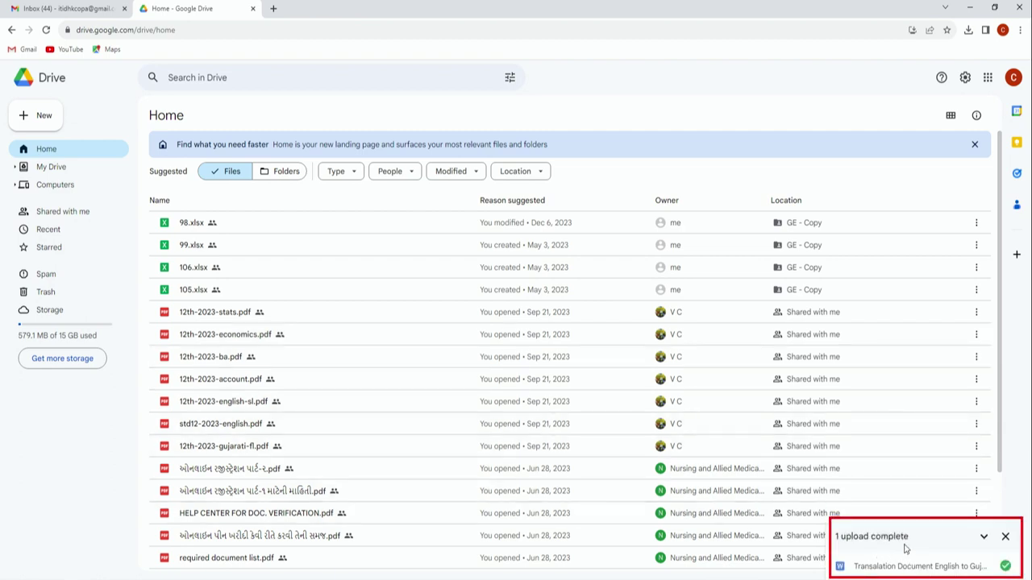
{"action": "left_click", "coordinate": [1006, 567]}
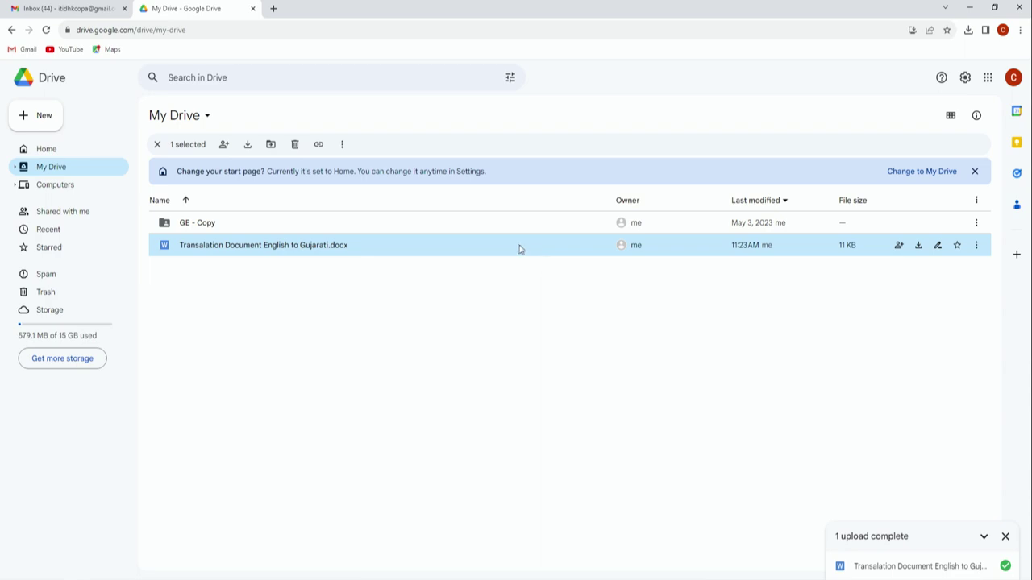
Step: Permanently delete the desktop Translation Document Word file with Shift+Delete and confirm
{"action": "key", "text": "super+d"}
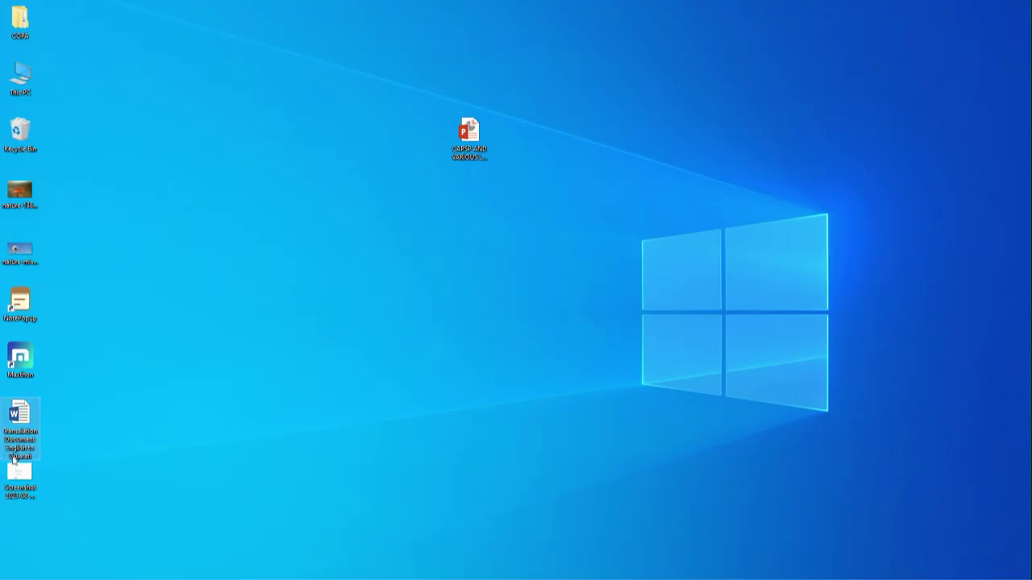
{"action": "left_click", "coordinate": [27, 408]}
{"action": "key", "text": "shift+Delete"}
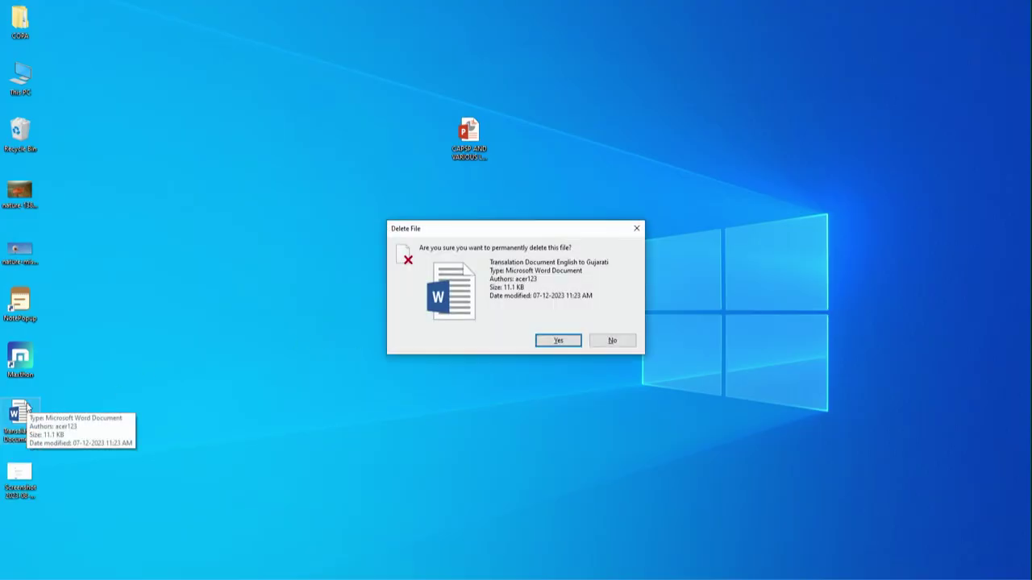
{"action": "left_click", "coordinate": [558, 342]}
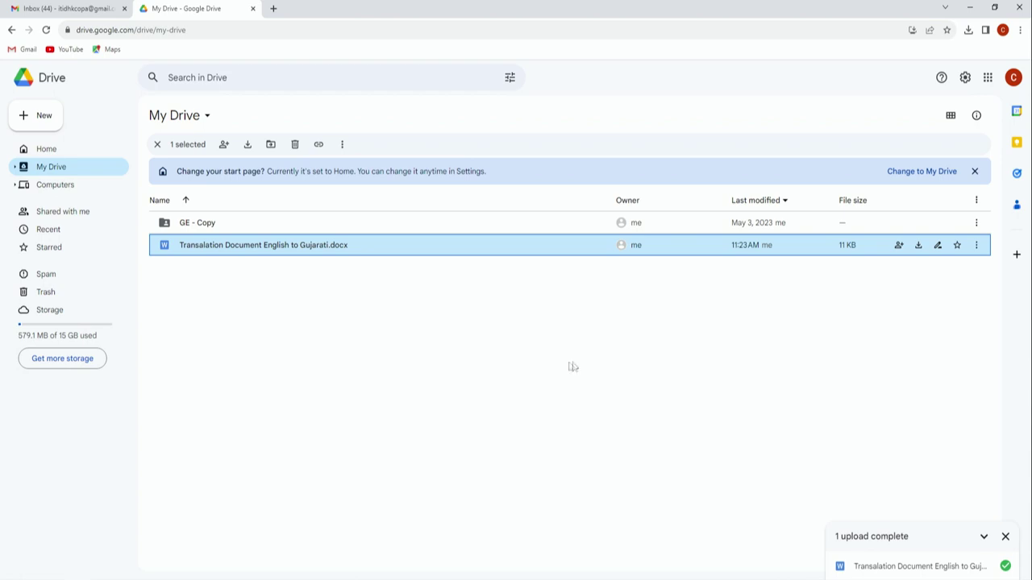
Step: Download the uploaded Transalation document, view it in the Downloads folder, then return to Drive Home
{"action": "left_click", "coordinate": [976, 245]}
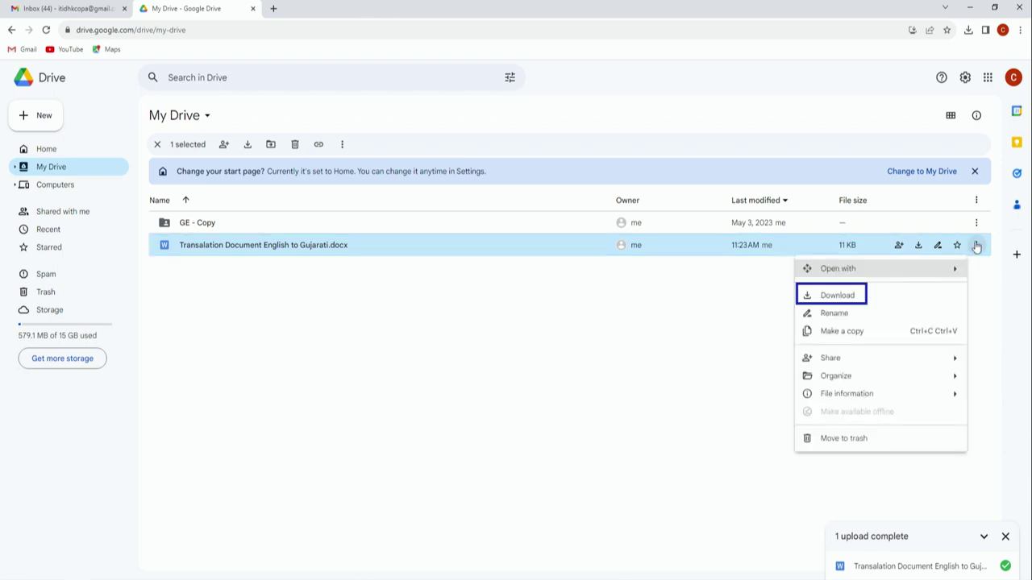
{"action": "left_click", "coordinate": [838, 296]}
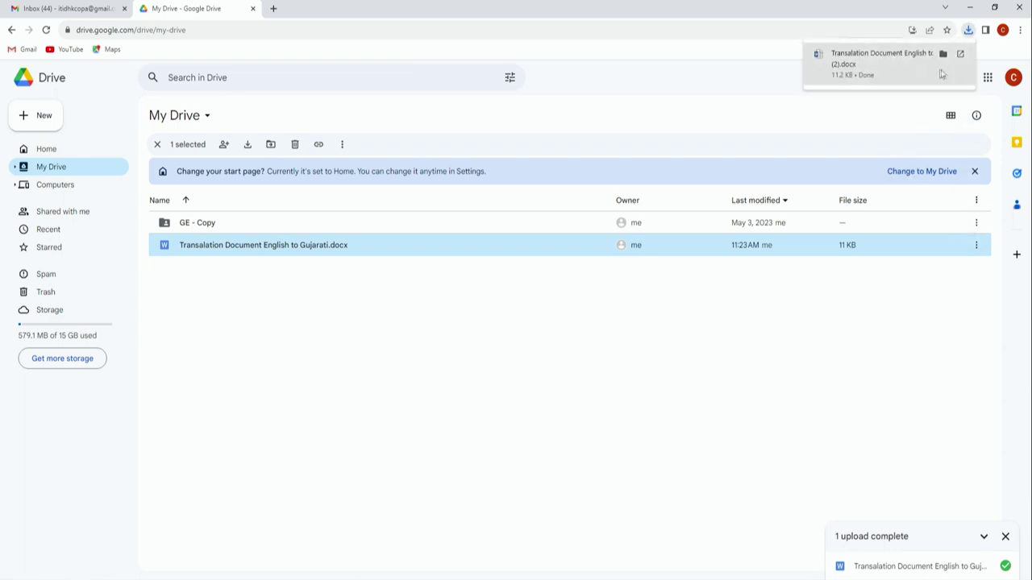
{"action": "left_click", "coordinate": [944, 54]}
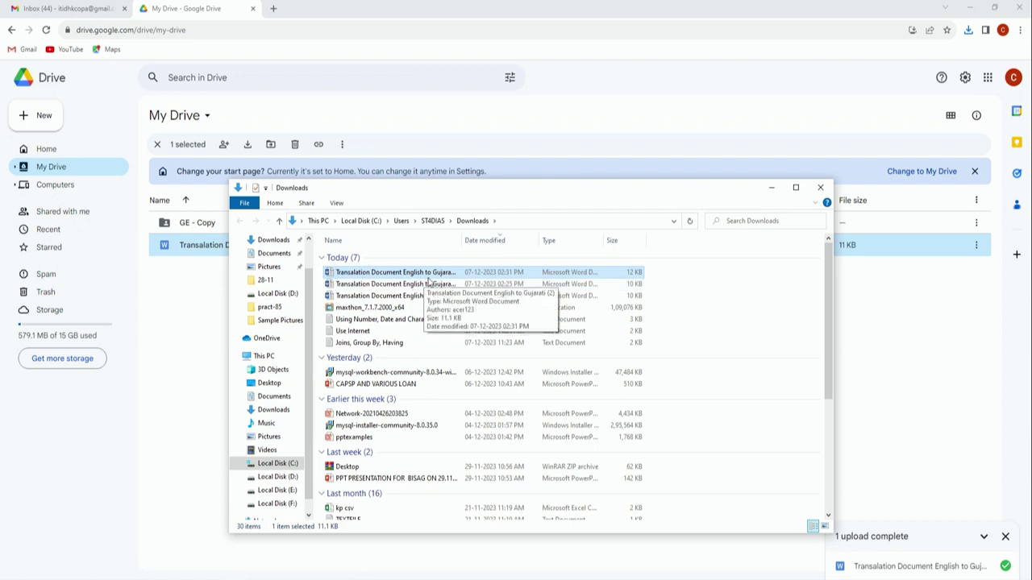
{"action": "left_click", "coordinate": [820, 188]}
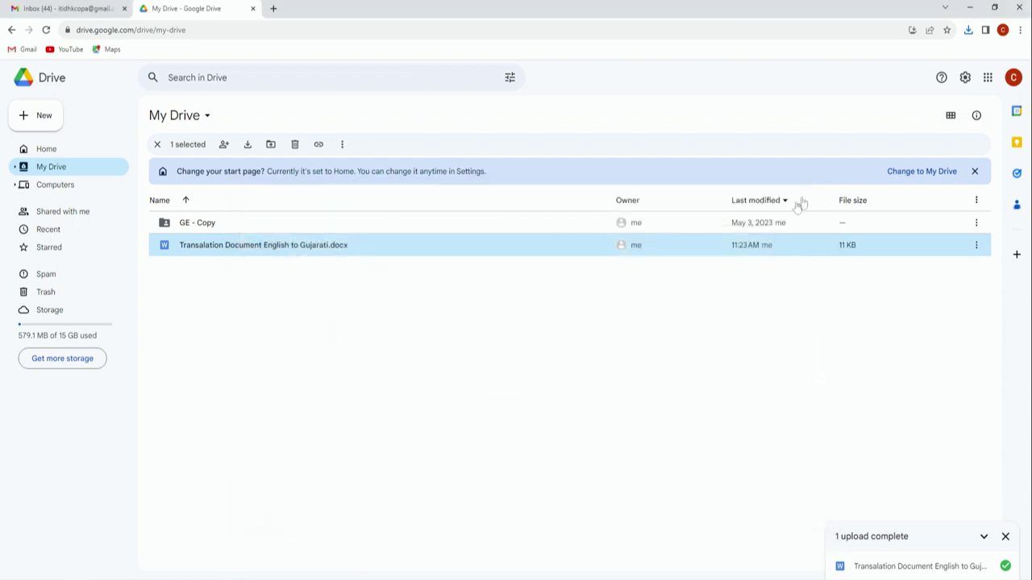
{"action": "left_click", "coordinate": [60, 153]}
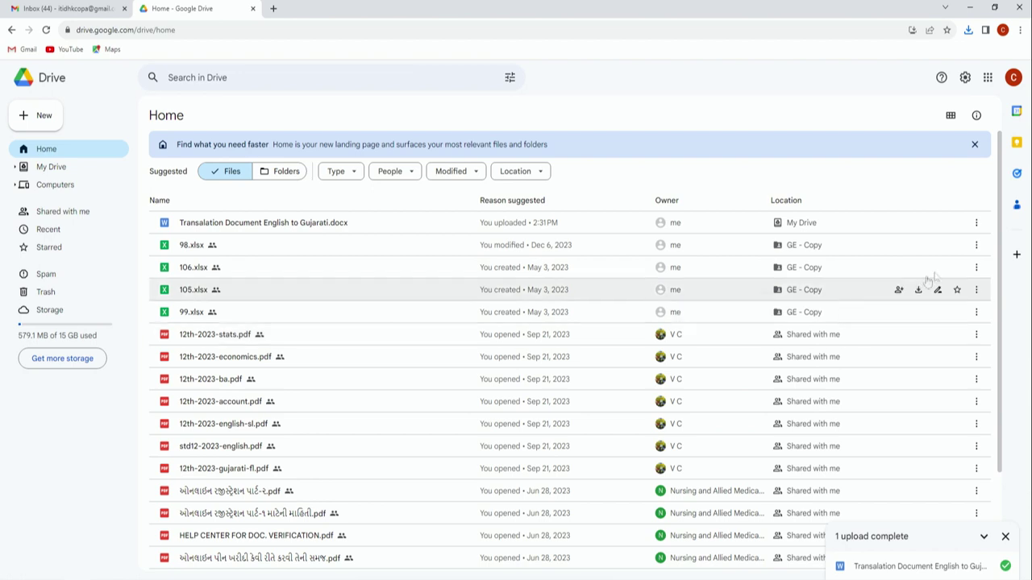
Step: Share the Transalation document with a suggested contact as Editor, then switch to the Gmail inbox
{"action": "left_click", "coordinate": [976, 226]}
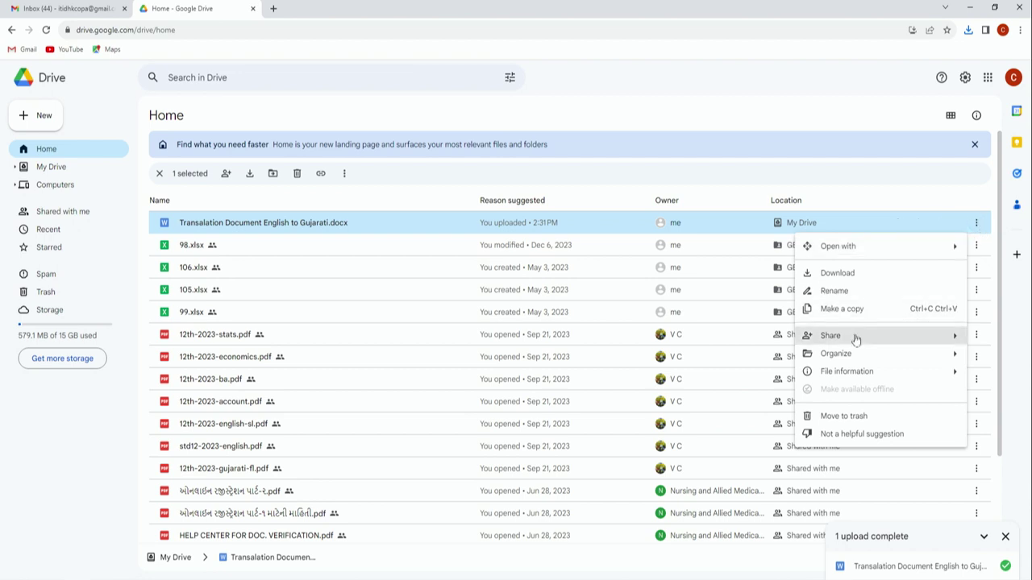
{"action": "mouse_move", "coordinate": [856, 339]}
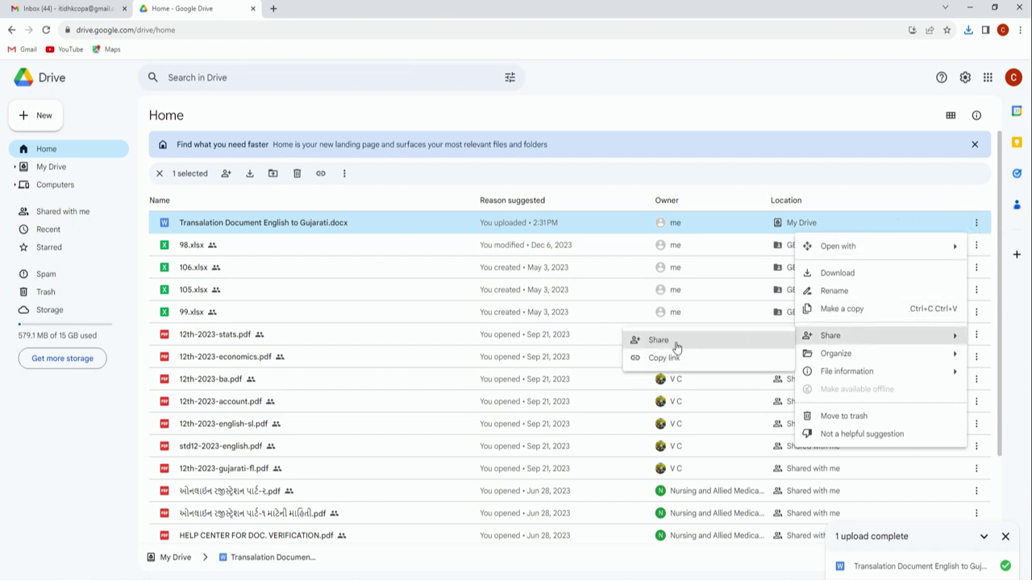
{"action": "left_click", "coordinate": [676, 346]}
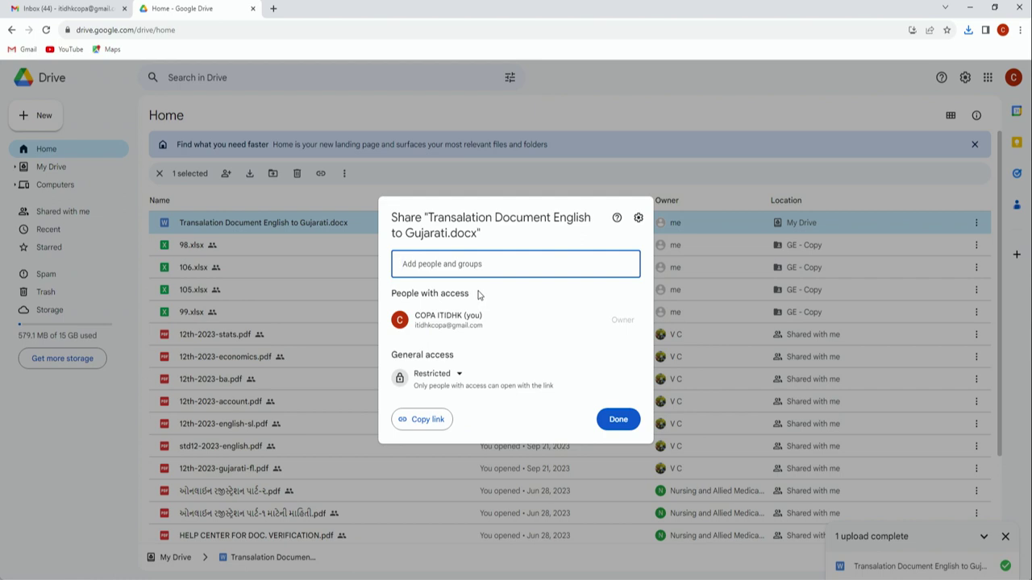
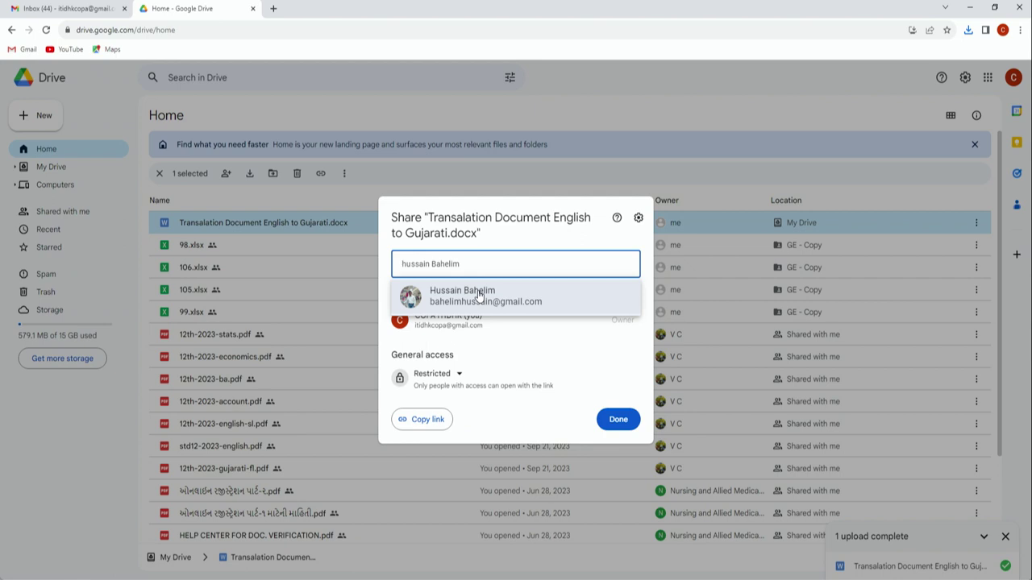
{"action": "left_click", "coordinate": [479, 296]}
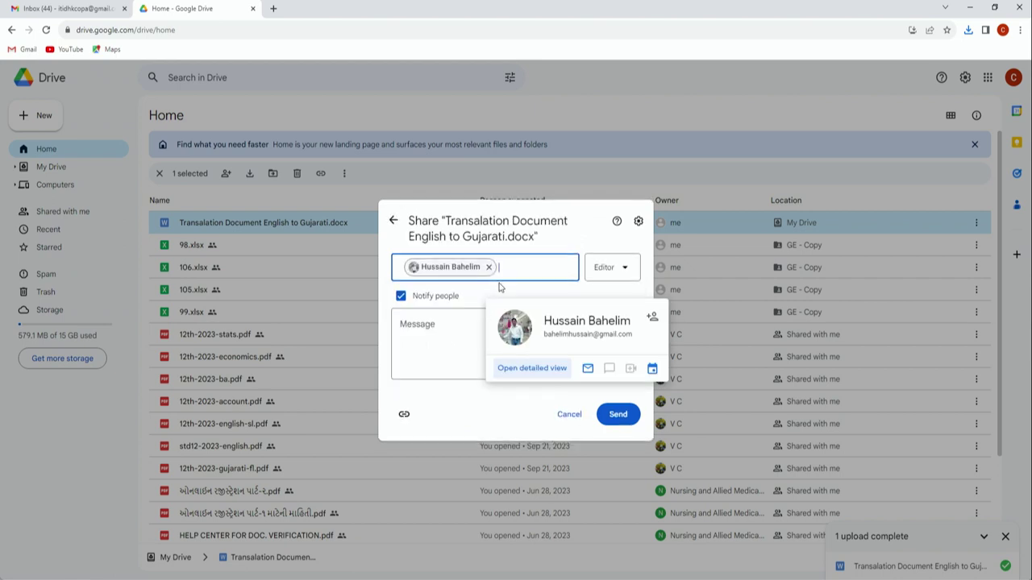
{"action": "left_click", "coordinate": [456, 330]}
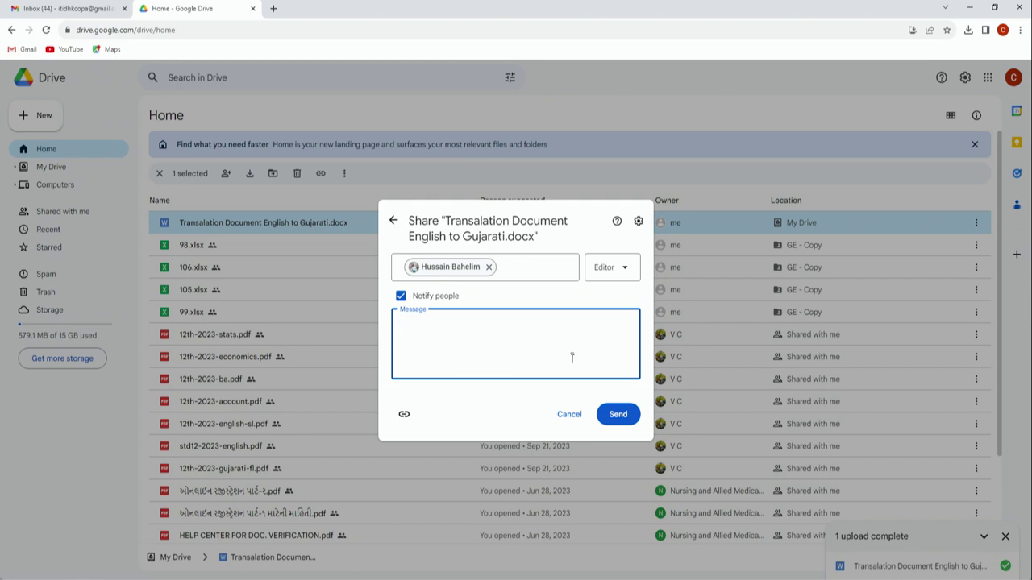
{"action": "left_click", "coordinate": [625, 270]}
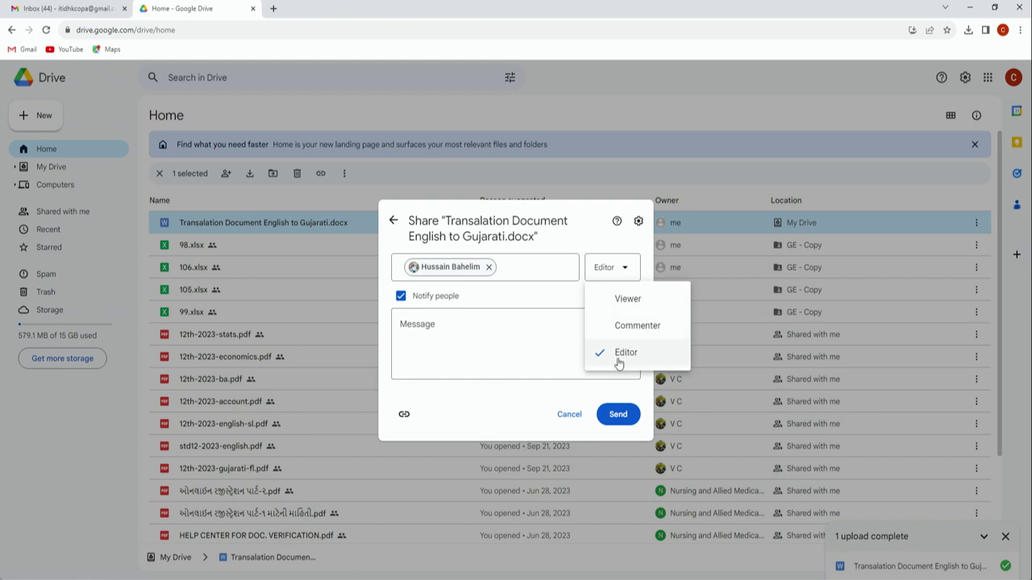
{"action": "left_click", "coordinate": [516, 394]}
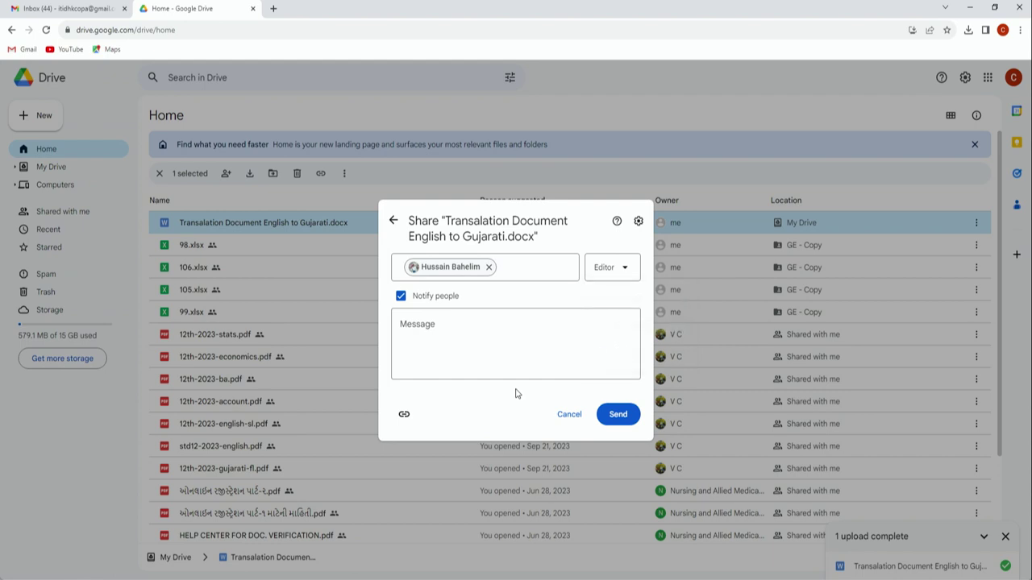
{"action": "left_click", "coordinate": [623, 418]}
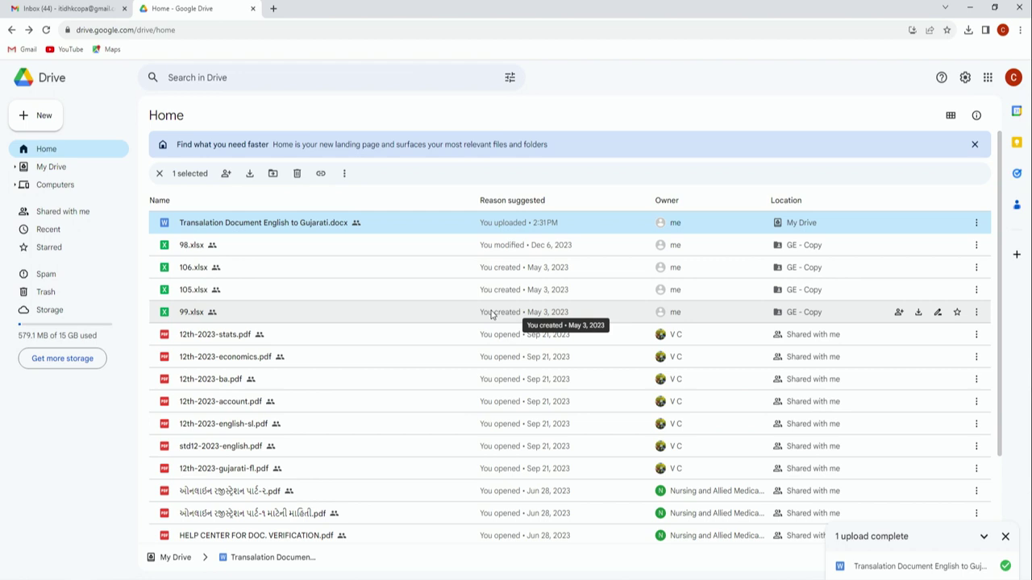
{"action": "left_click", "coordinate": [85, 8]}
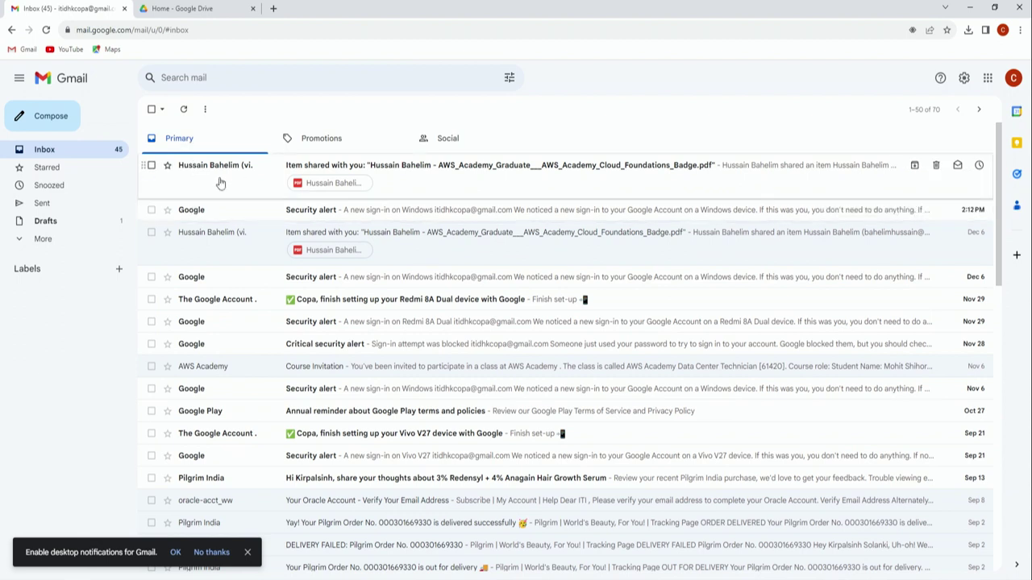
Step: Read the inbox email about the shared certificate PDF, then open a new browser tab
{"action": "left_click", "coordinate": [436, 167]}
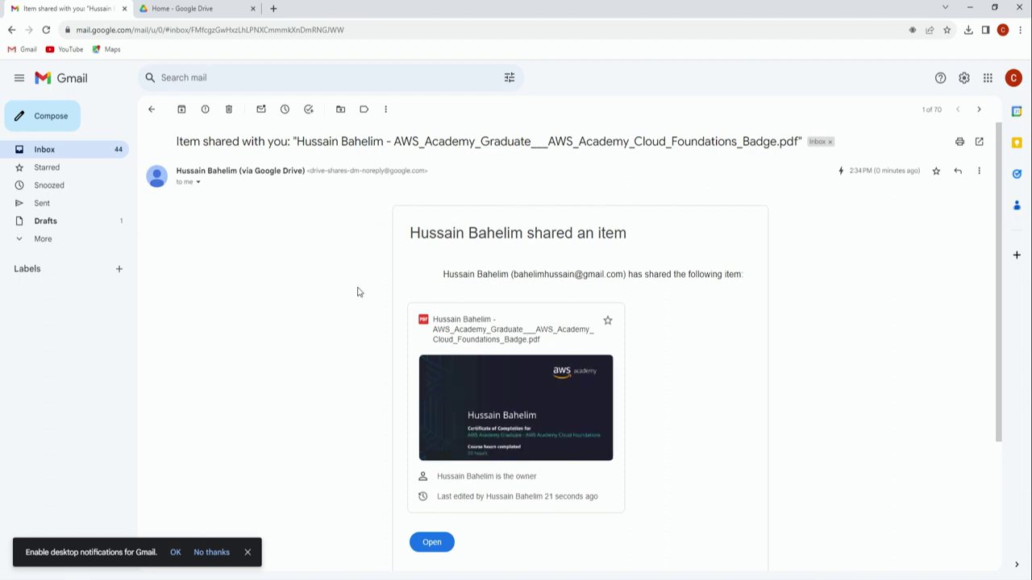
{"action": "left_click", "coordinate": [273, 8]}
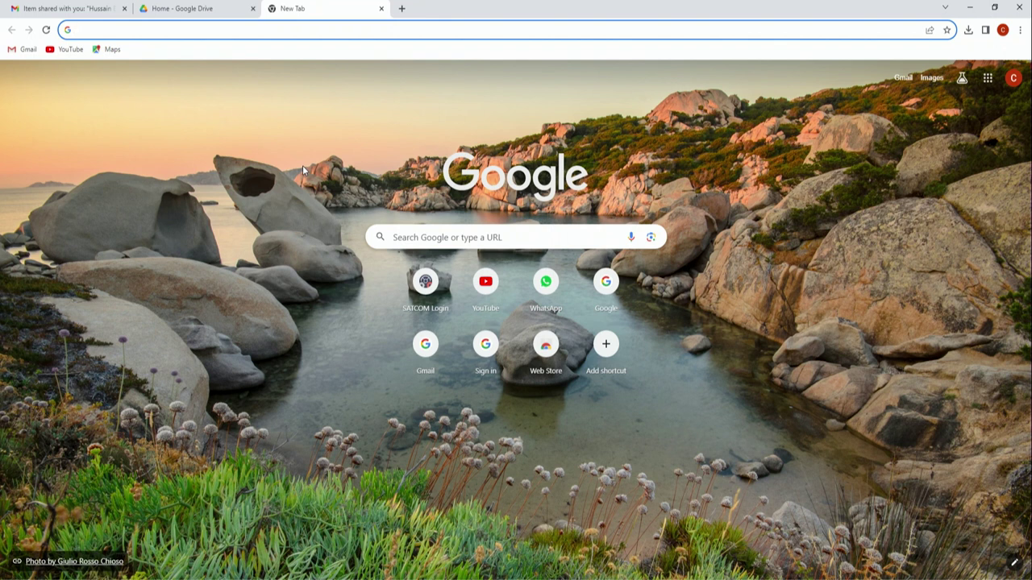
Step: Go to freedownloadmanager.org and download the Windows installer fdm_x64_setup.exe
{"action": "type", "text": "http"}
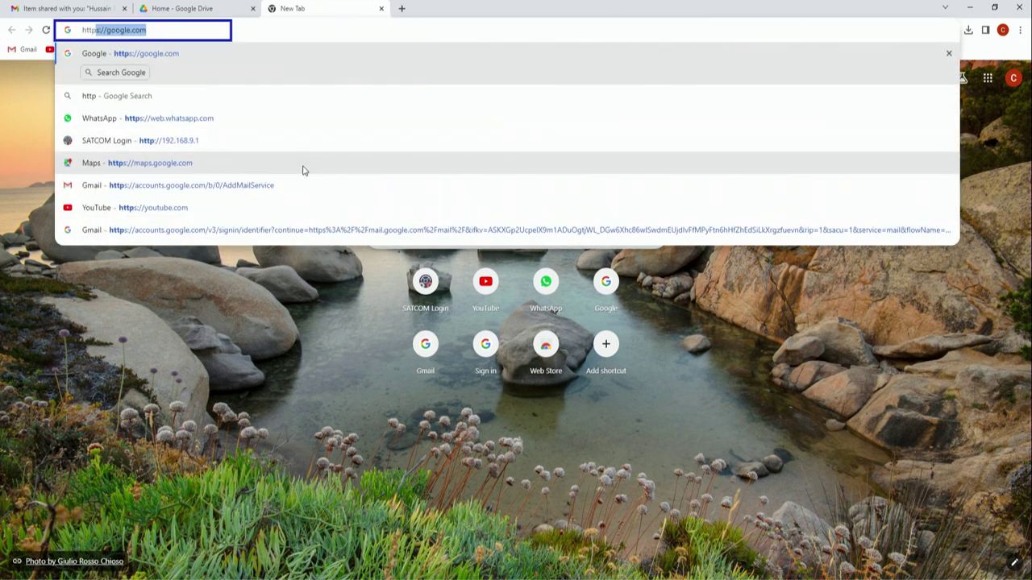
{"action": "type", "text": "://ww"}
{"action": "type", "text": "w"}
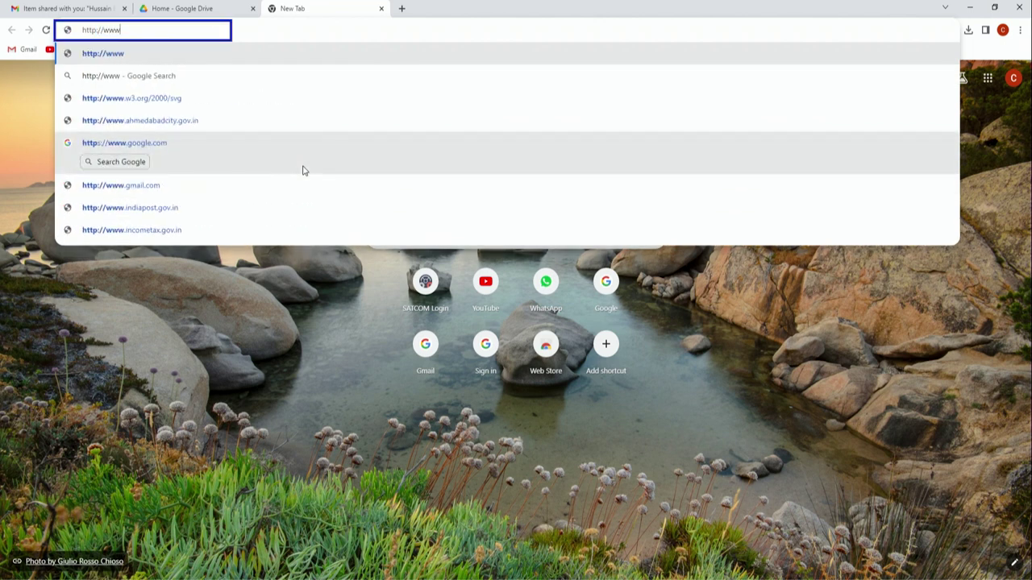
{"action": "type", "text": ".f"}
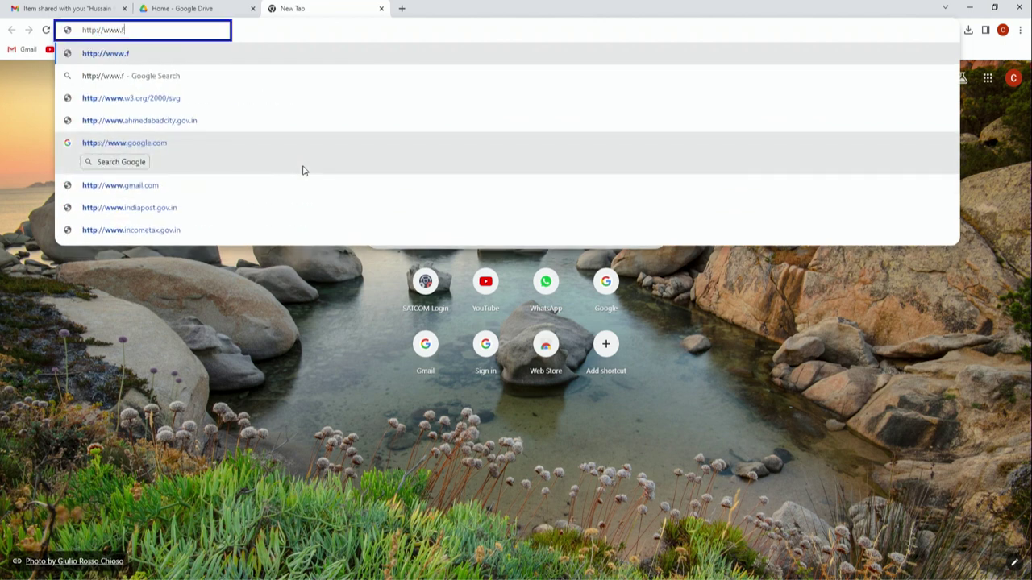
{"action": "type", "text": "reedownloadmanager.o"}
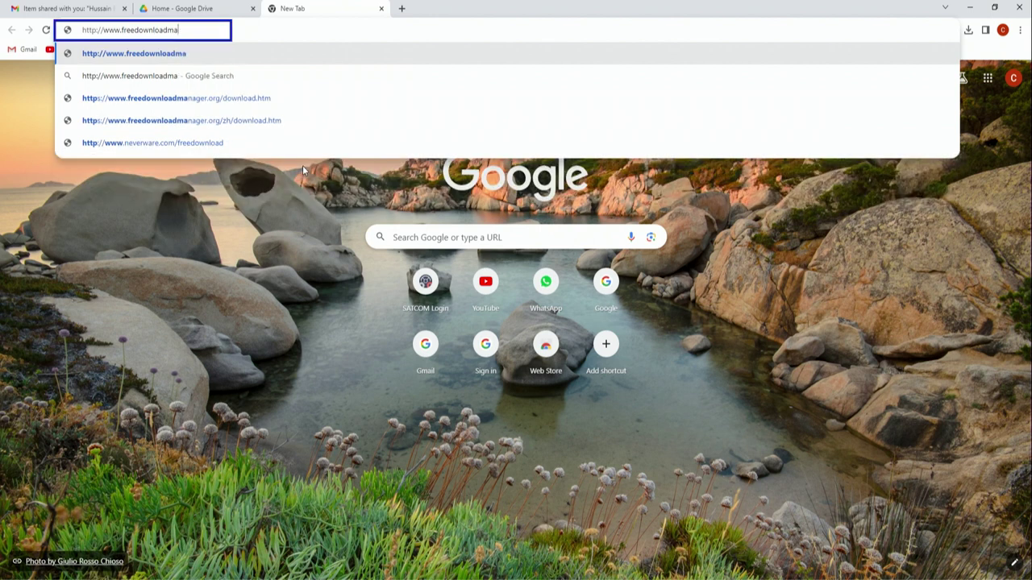
{"action": "type", "text": "rg"}
{"action": "key", "text": "Return"}
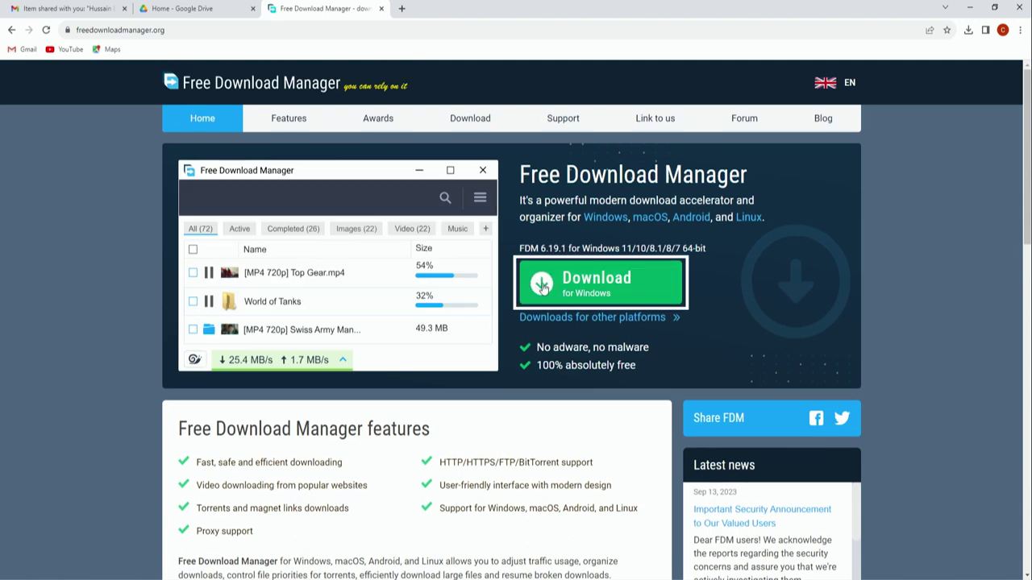
{"action": "left_click", "coordinate": [544, 287]}
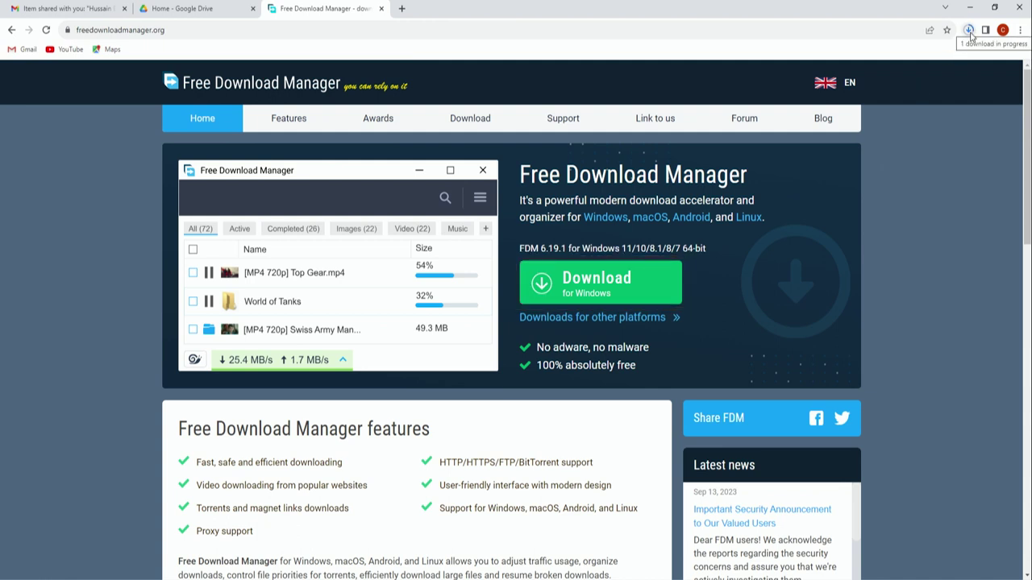
{"action": "left_click", "coordinate": [969, 31]}
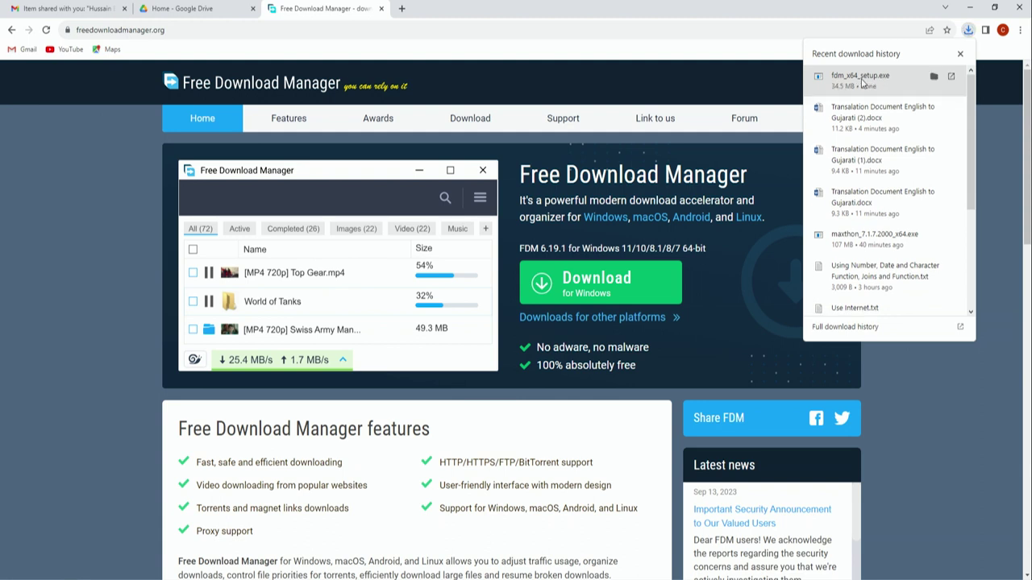
Step: Run fdm_x64_setup.exe and install Free Download Manager for all users with default location and a Quick Launch shortcut
{"action": "left_click", "coordinate": [863, 81]}
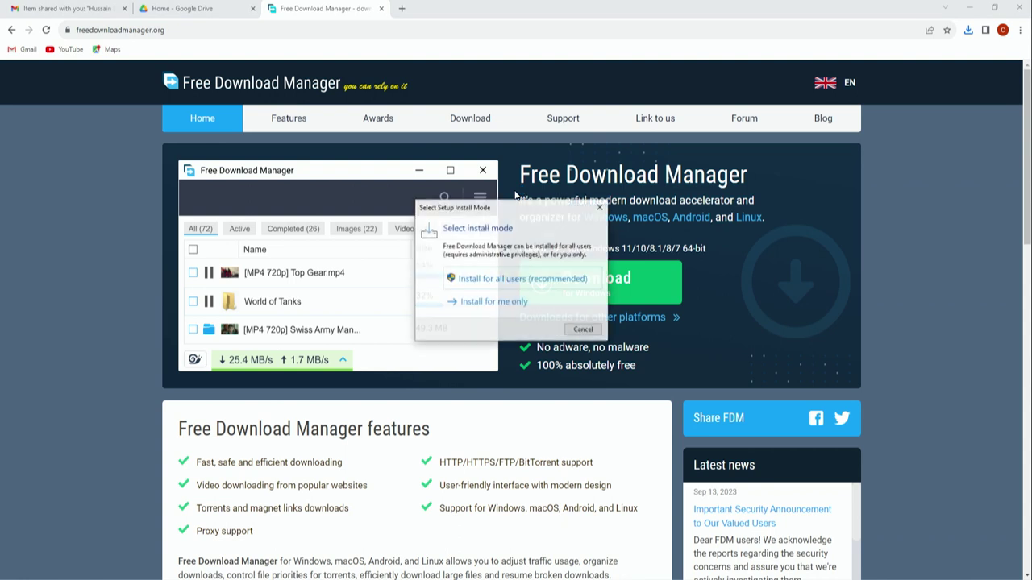
{"action": "left_click", "coordinate": [509, 278]}
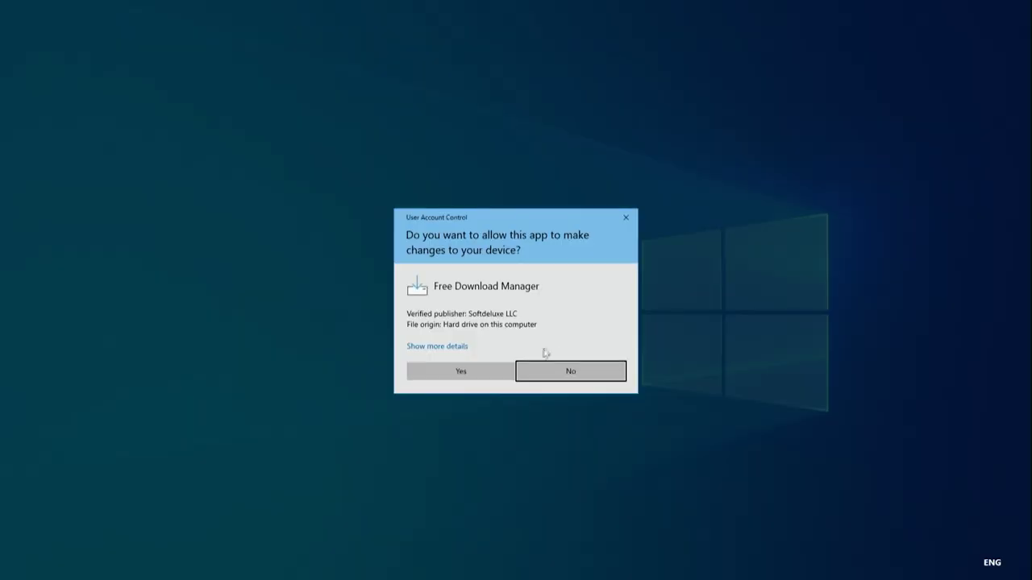
{"action": "left_click", "coordinate": [464, 374]}
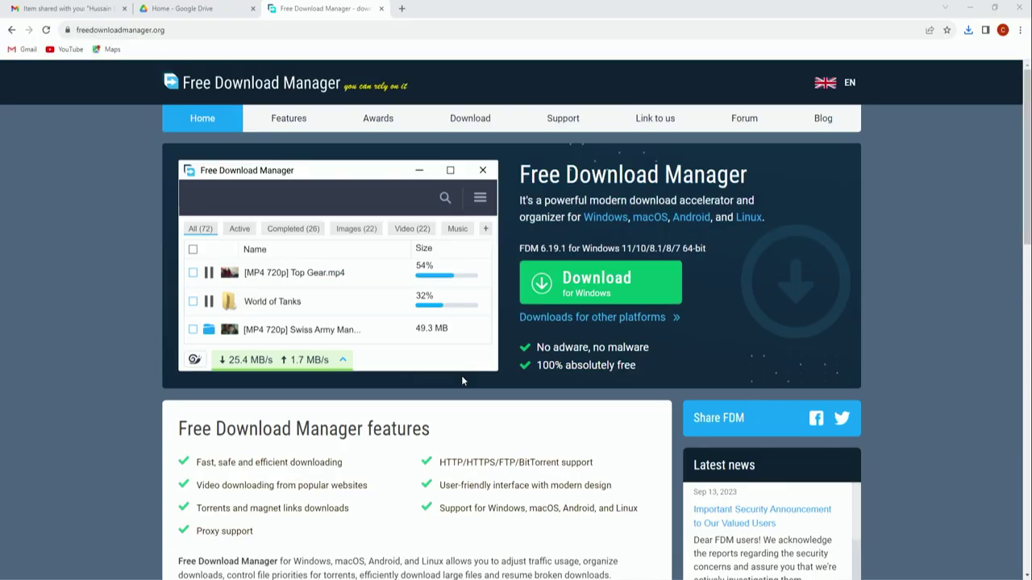
{"action": "left_click", "coordinate": [524, 324]}
{"action": "left_click", "coordinate": [577, 384]}
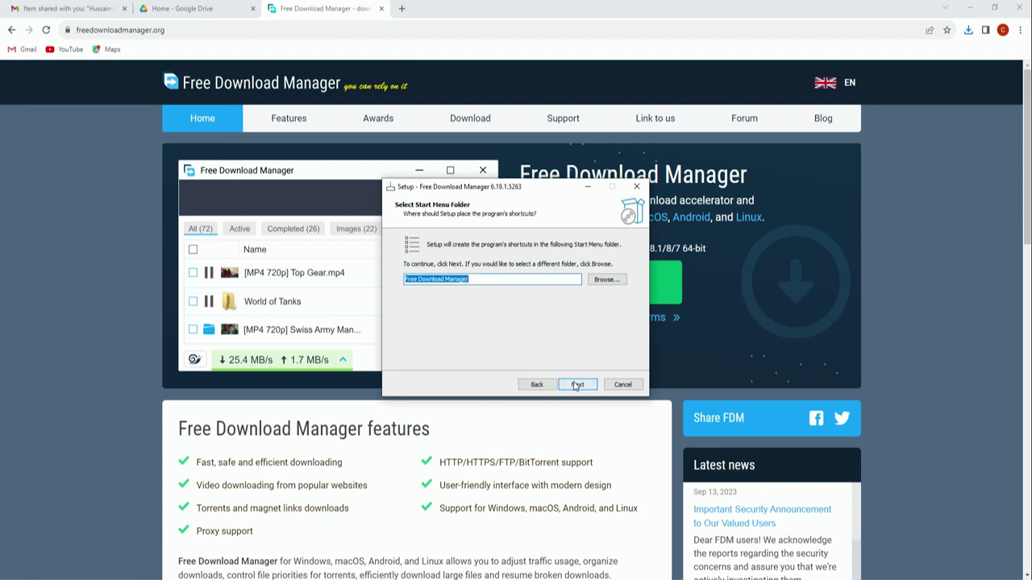
{"action": "left_click", "coordinate": [577, 384]}
{"action": "left_click", "coordinate": [456, 287]}
{"action": "left_click", "coordinate": [578, 384]}
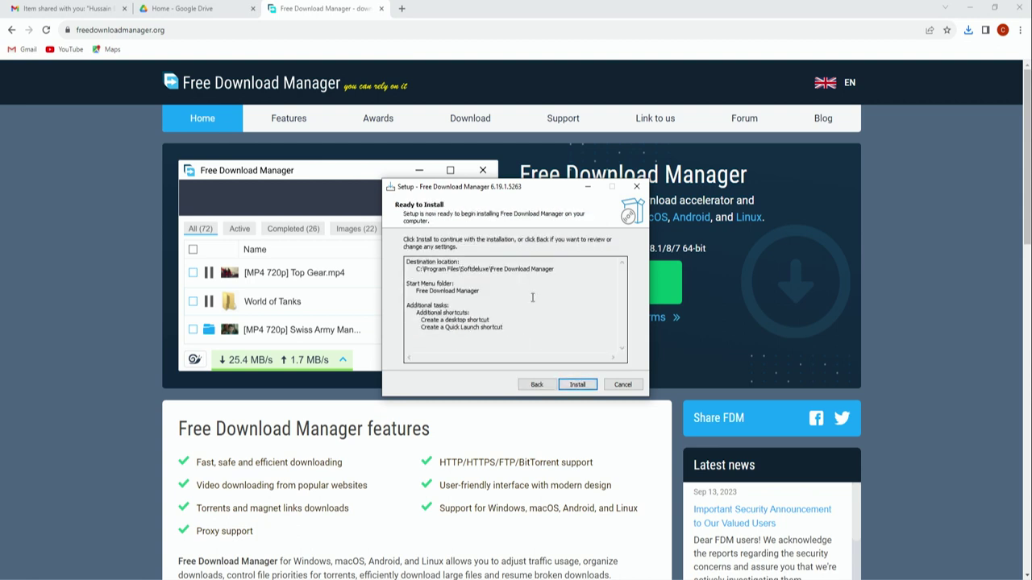
{"action": "left_click", "coordinate": [577, 385]}
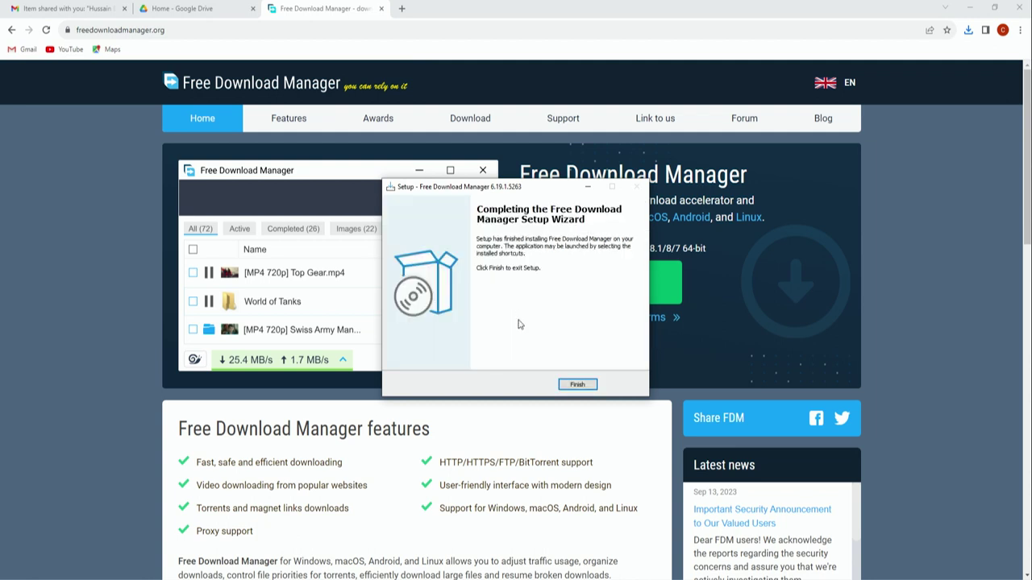
{"action": "left_click", "coordinate": [577, 384]}
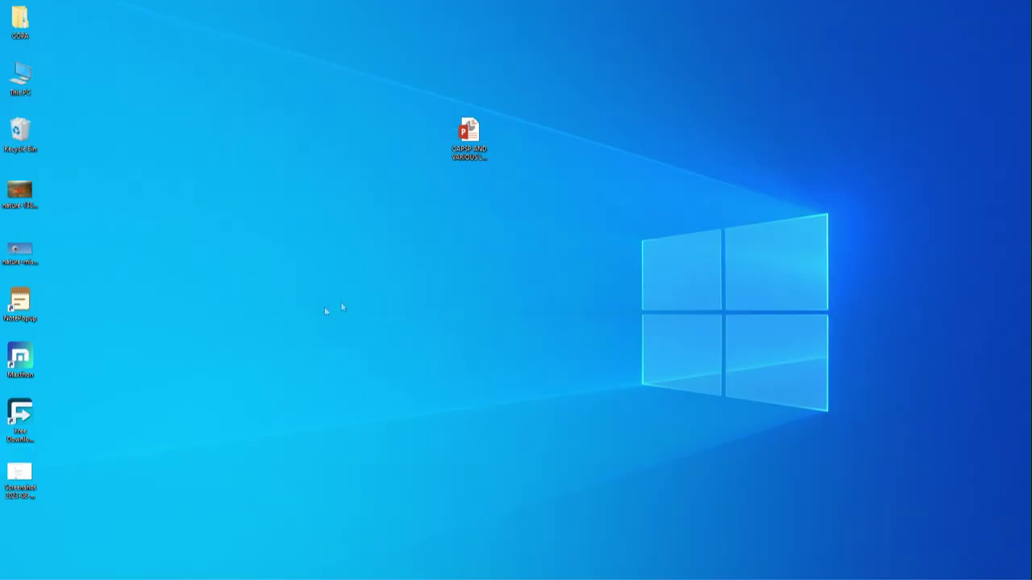
{"action": "left_click", "coordinate": [32, 428]}
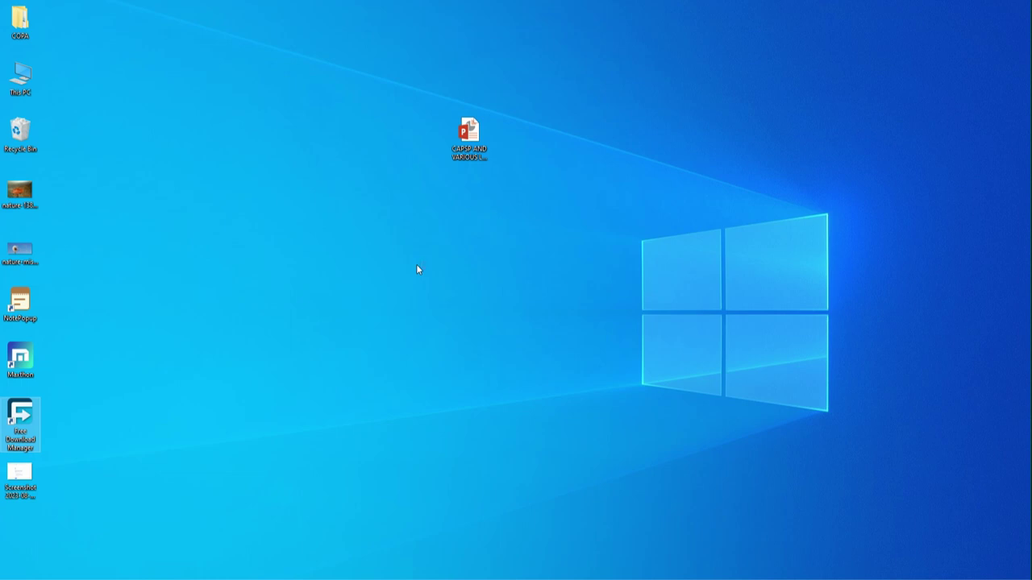
{"action": "mouse_move", "coordinate": [241, 572]}
{"action": "left_click", "coordinate": [207, 516]}
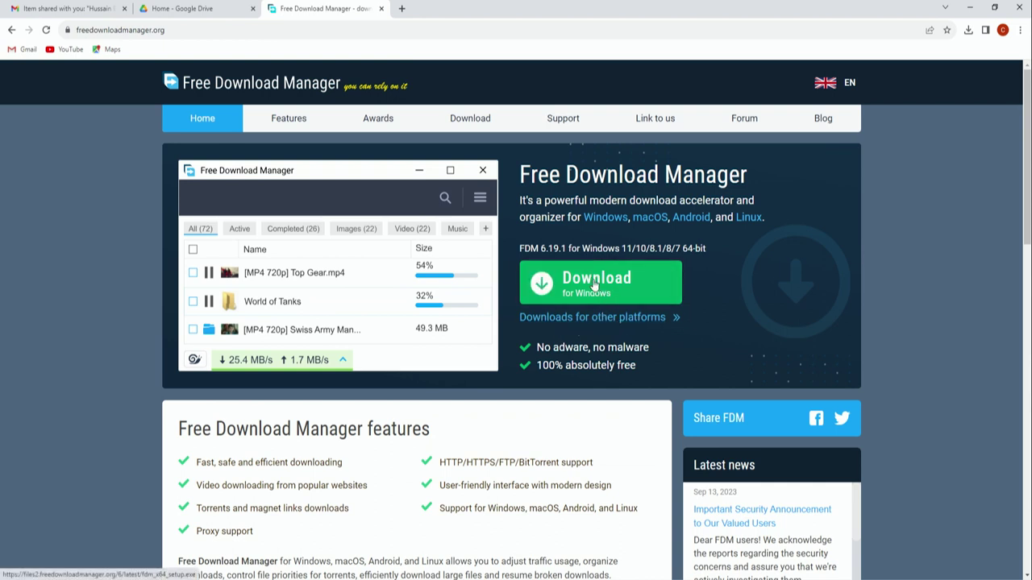
Step: Download fdm_x64_setup.exe in Free Download Manager from the copied Download link, overwriting the existing file
{"action": "right_click", "coordinate": [594, 283]}
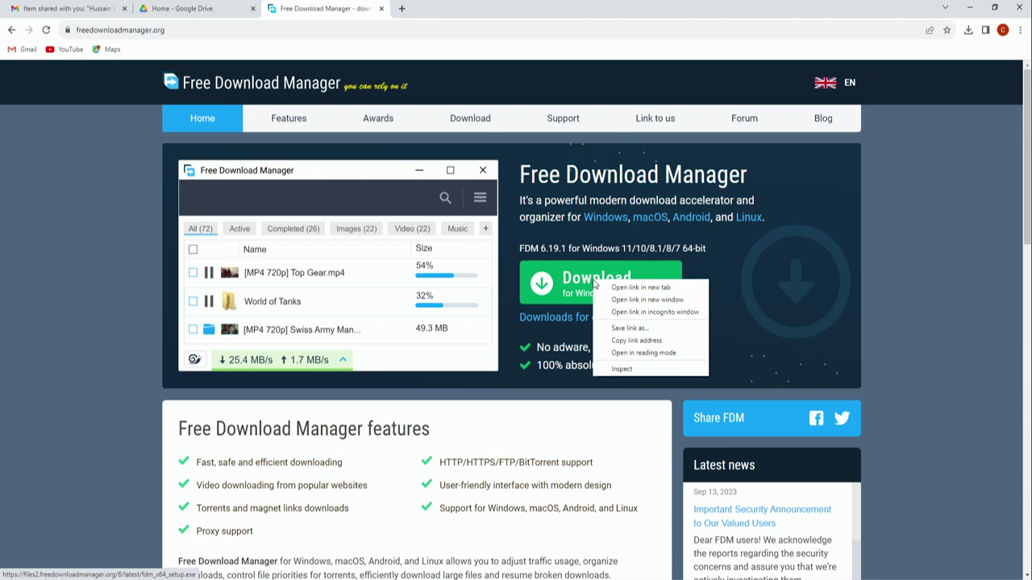
{"action": "left_click", "coordinate": [637, 341]}
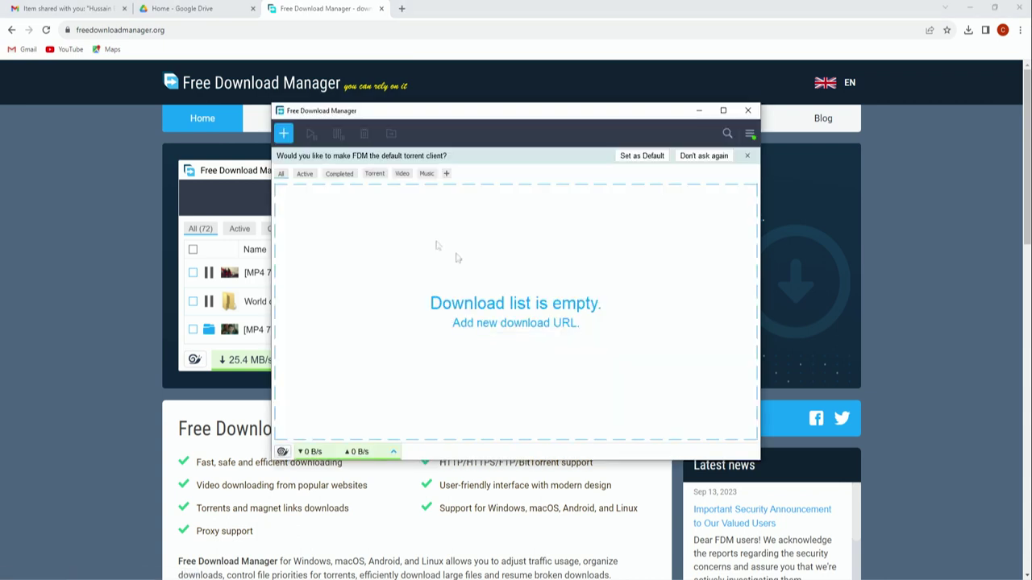
{"action": "left_click", "coordinate": [284, 134]}
{"action": "left_click", "coordinate": [457, 286]}
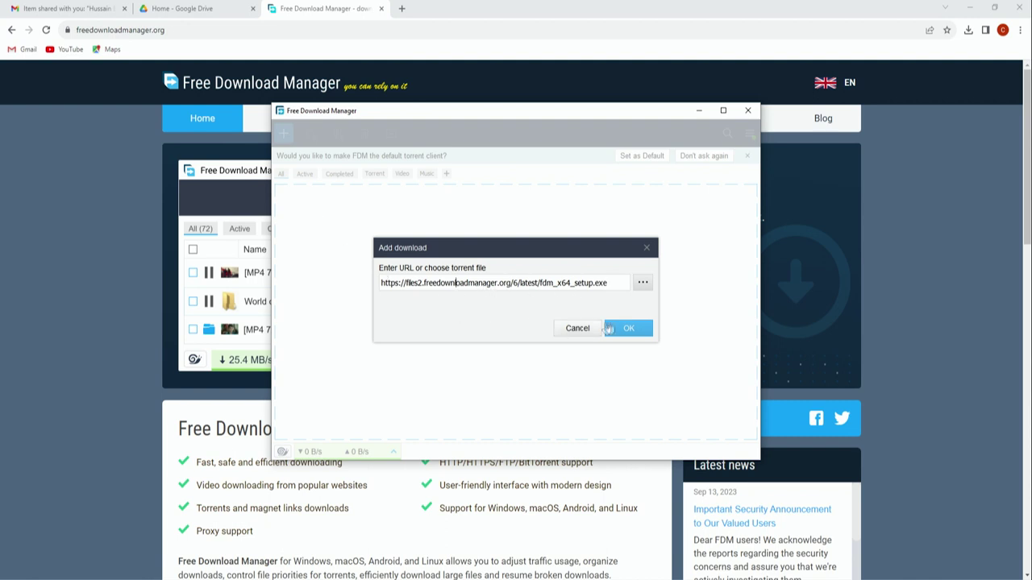
{"action": "left_click", "coordinate": [630, 329]}
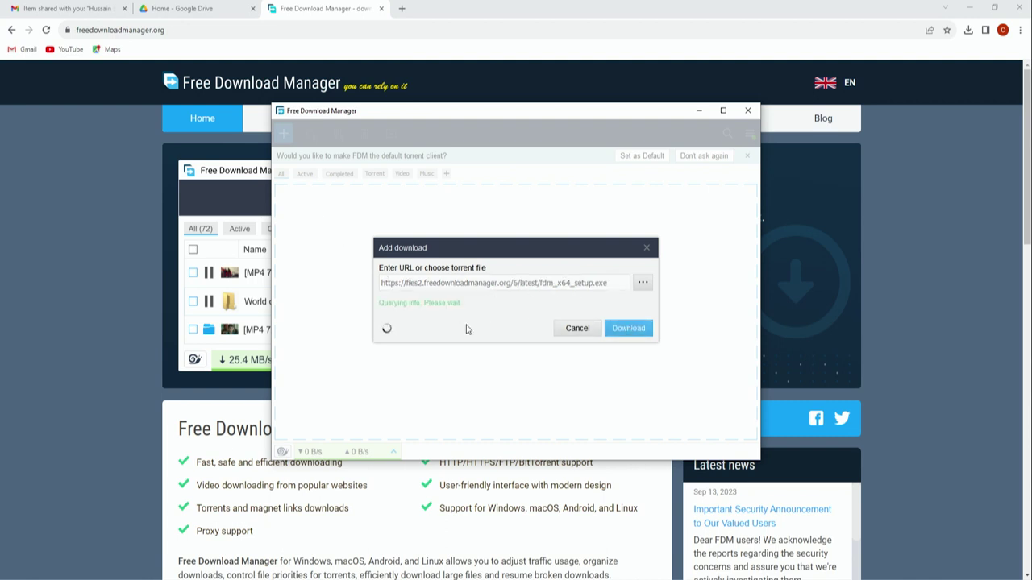
{"action": "left_click", "coordinate": [627, 337]}
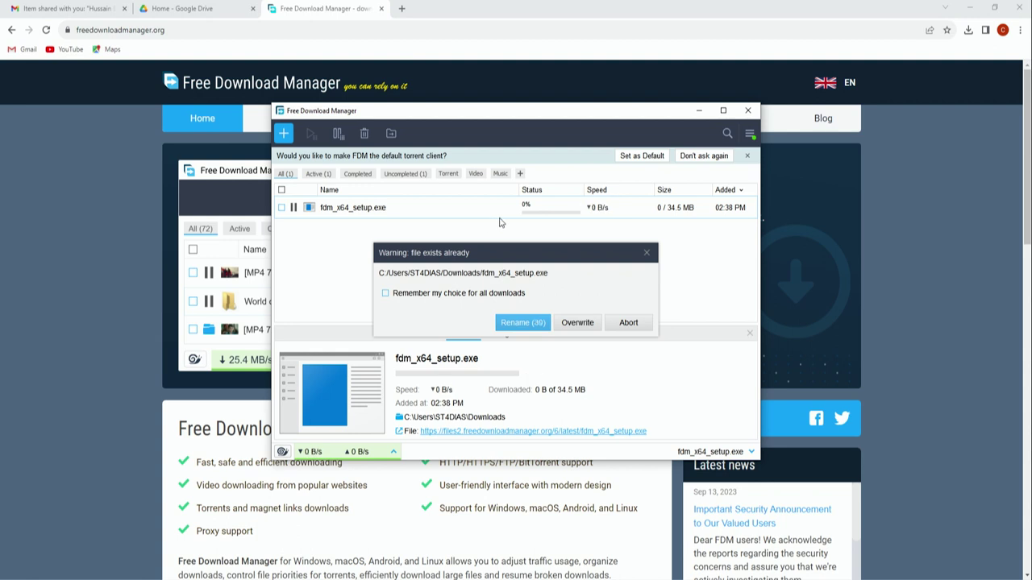
{"action": "left_click", "coordinate": [578, 326]}
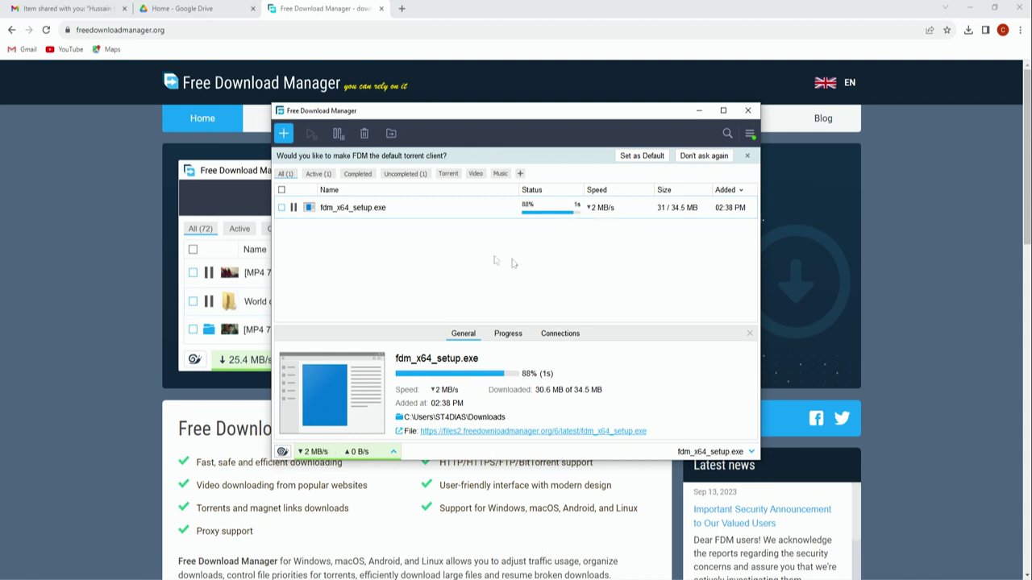
Step: Cancel a second add-download attempt, then close Free Download Manager and its website tab
{"action": "left_click", "coordinate": [284, 134]}
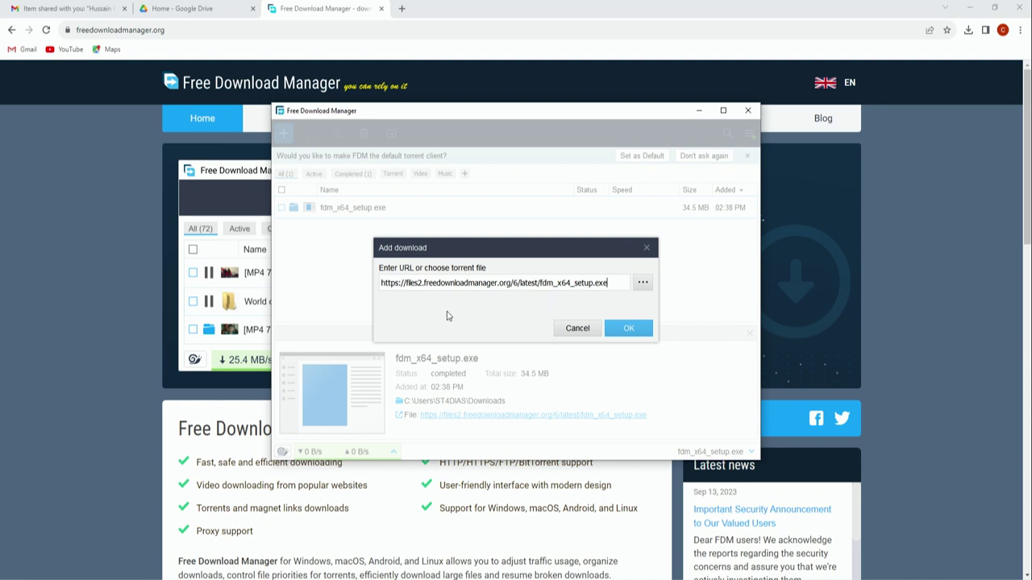
{"action": "left_click", "coordinate": [585, 329]}
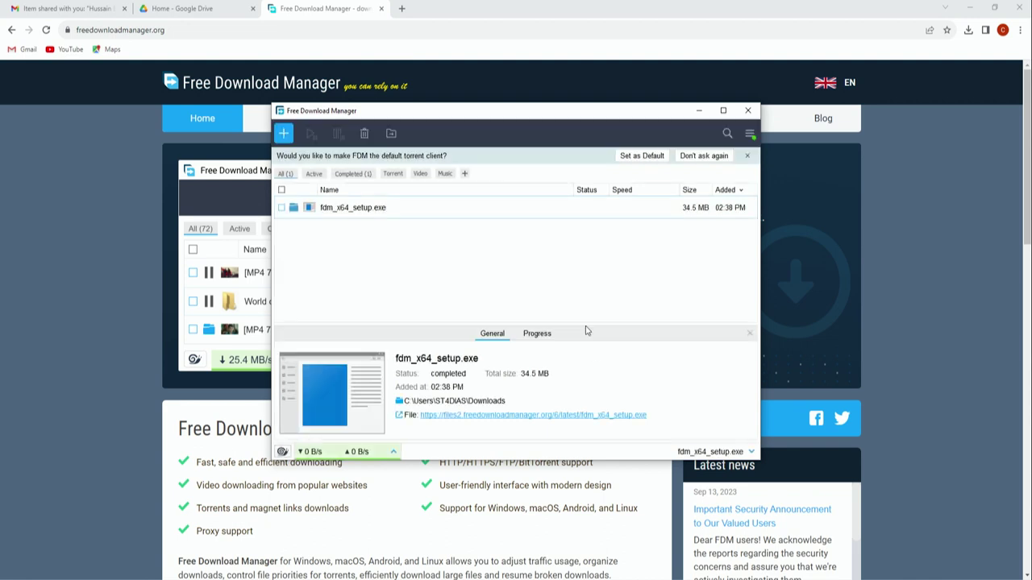
{"action": "left_click", "coordinate": [747, 110]}
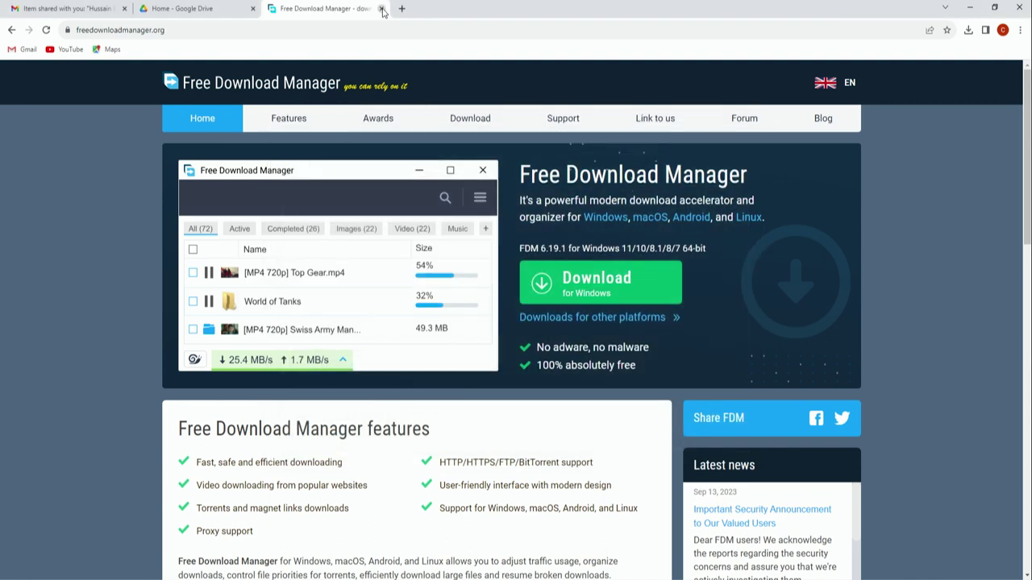
{"action": "left_click", "coordinate": [382, 9]}
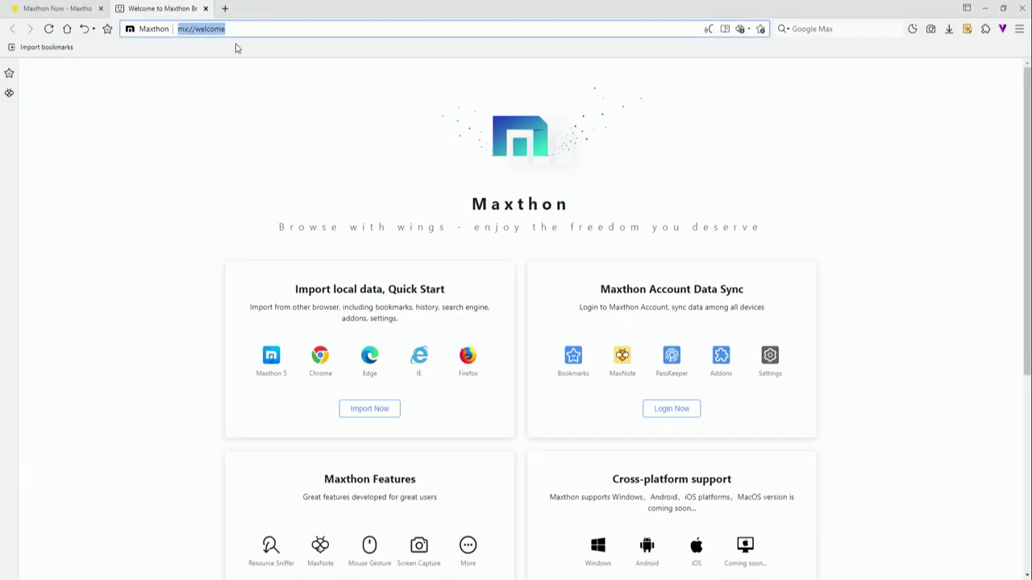
Step: Load youtube.com in Maxthon and run a YouTube search for 'bisag'
{"action": "type", "text": "youtube.com"}
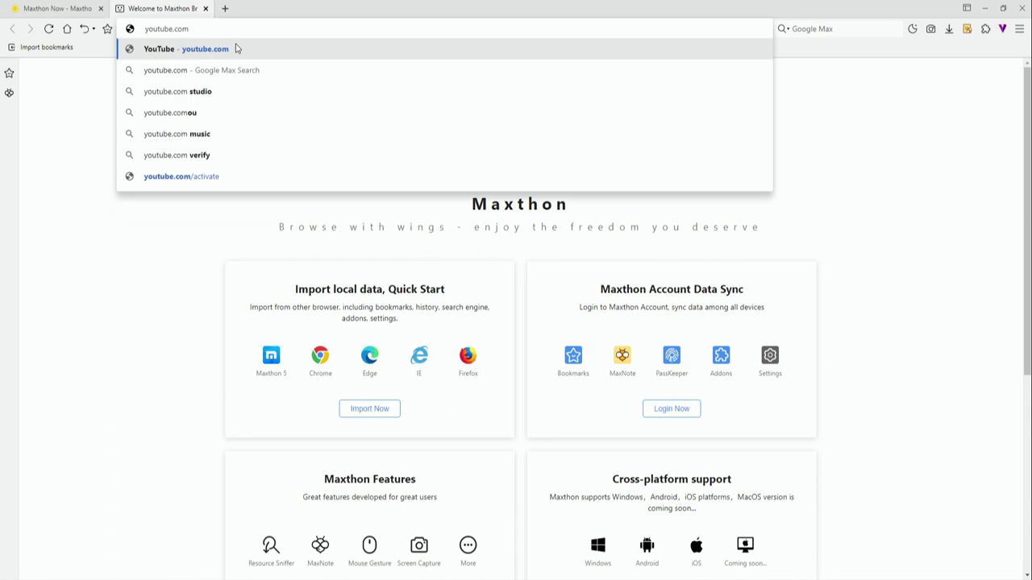
{"action": "key", "text": "Return"}
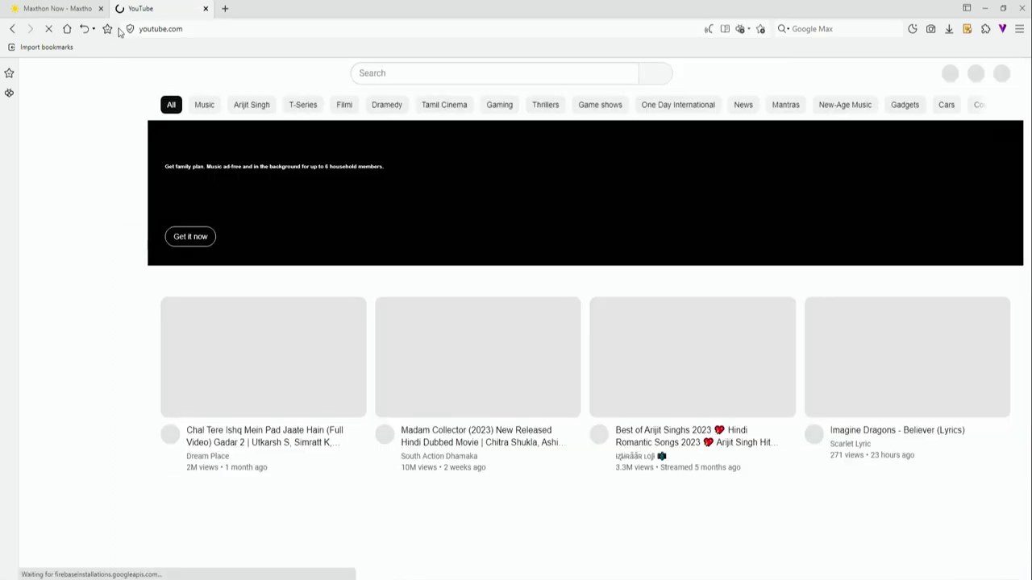
{"action": "left_click", "coordinate": [386, 71]}
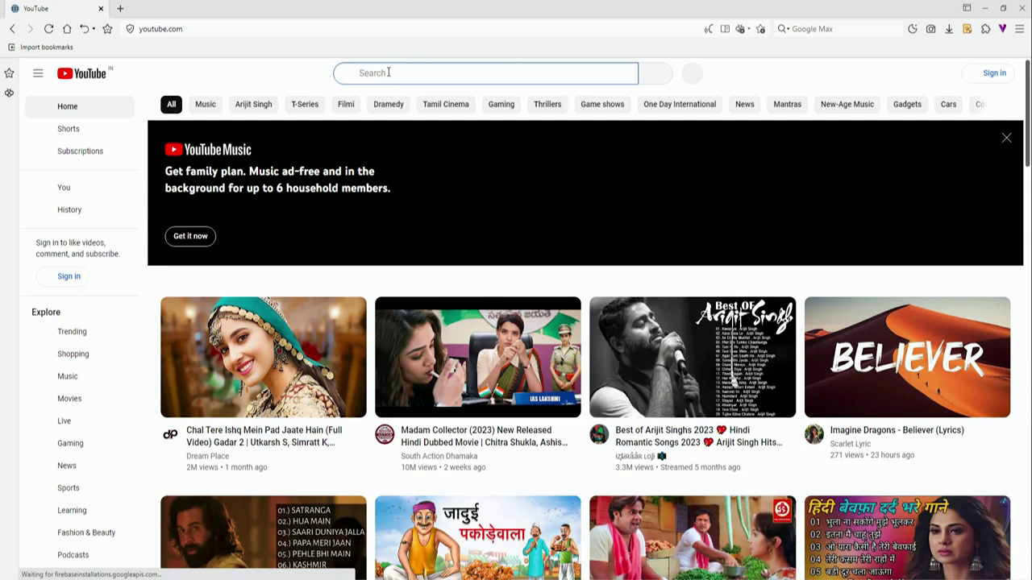
{"action": "type", "text": "bisag"}
{"action": "key", "text": "Return"}
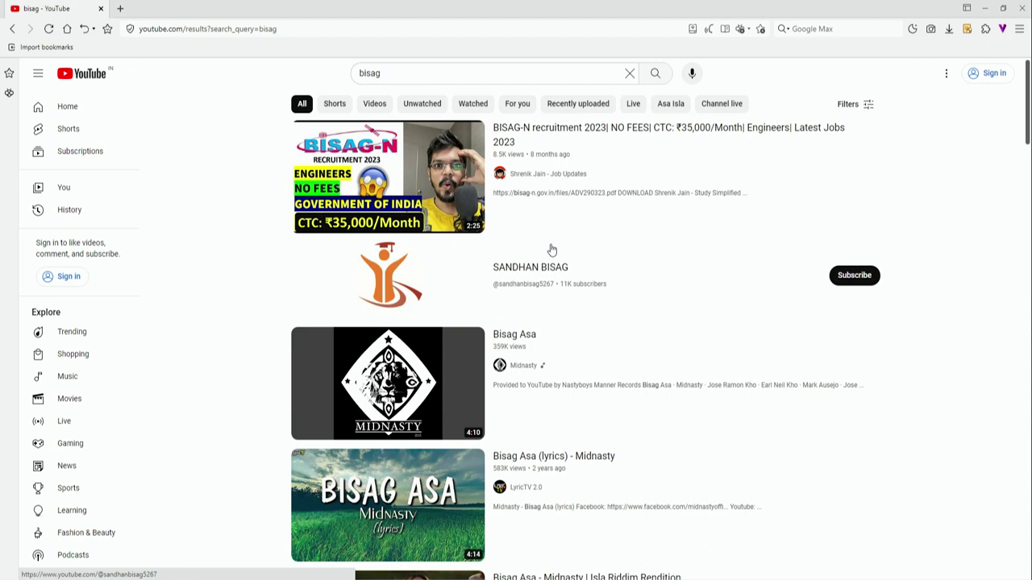
Step: Replace the 'bisag' query with 'iti e learning' and open the ITI E-Learning Program channel
{"action": "mouse_move", "coordinate": [332, 150]}
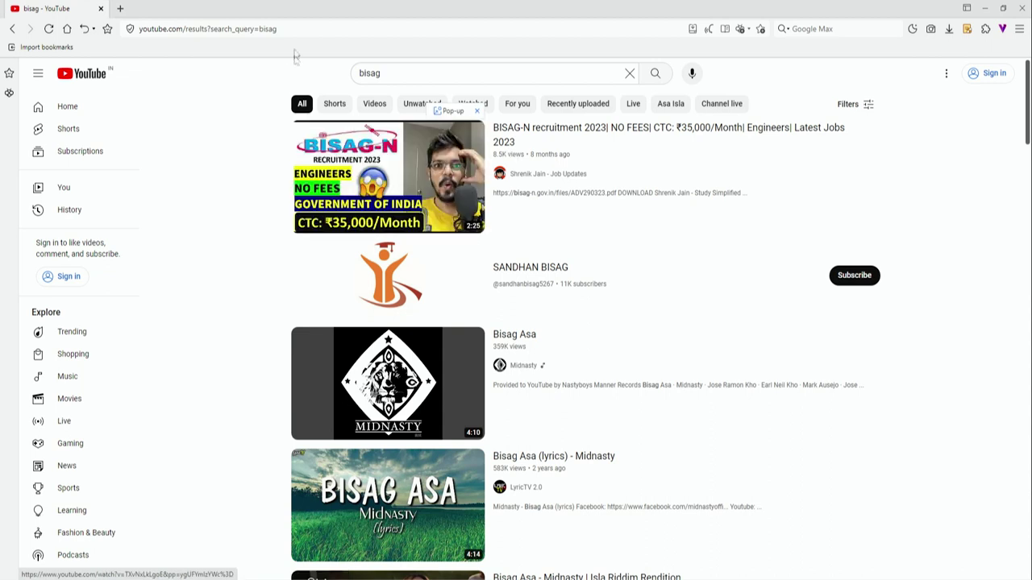
{"action": "left_click_drag", "start_coordinate": [390, 72], "coordinate": [339, 91]}
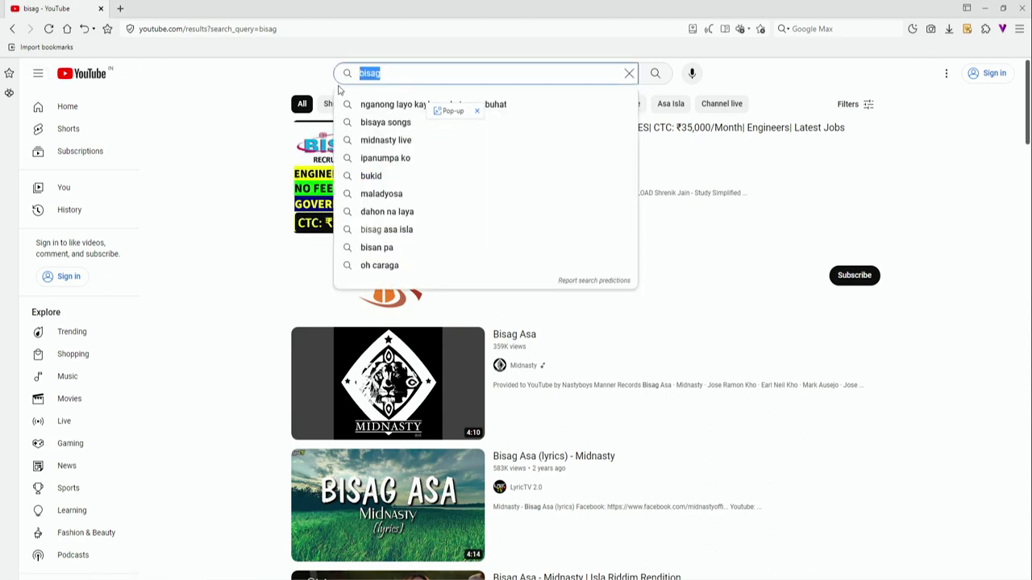
{"action": "type", "text": "iti e l"}
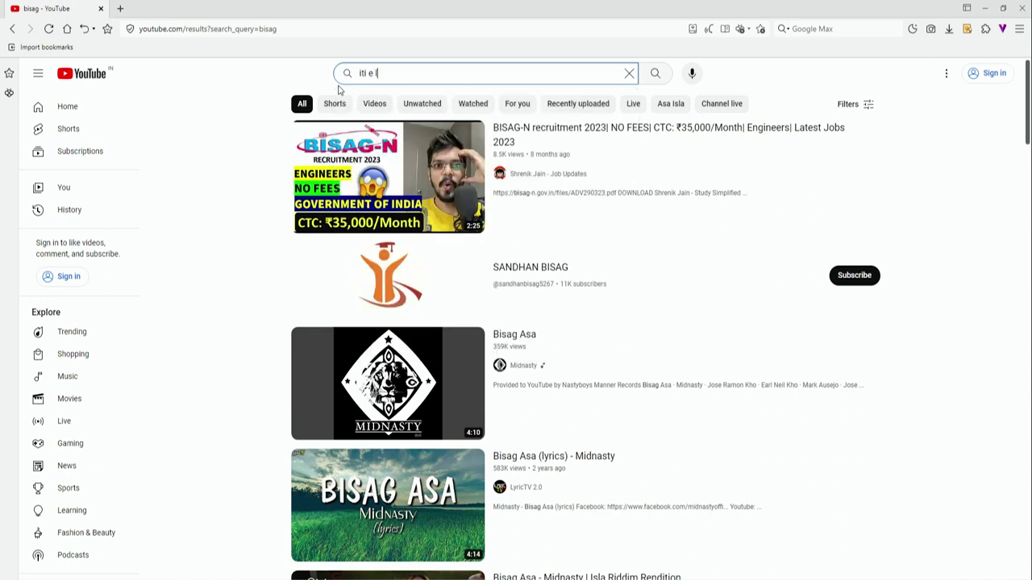
{"action": "type", "text": "earning"}
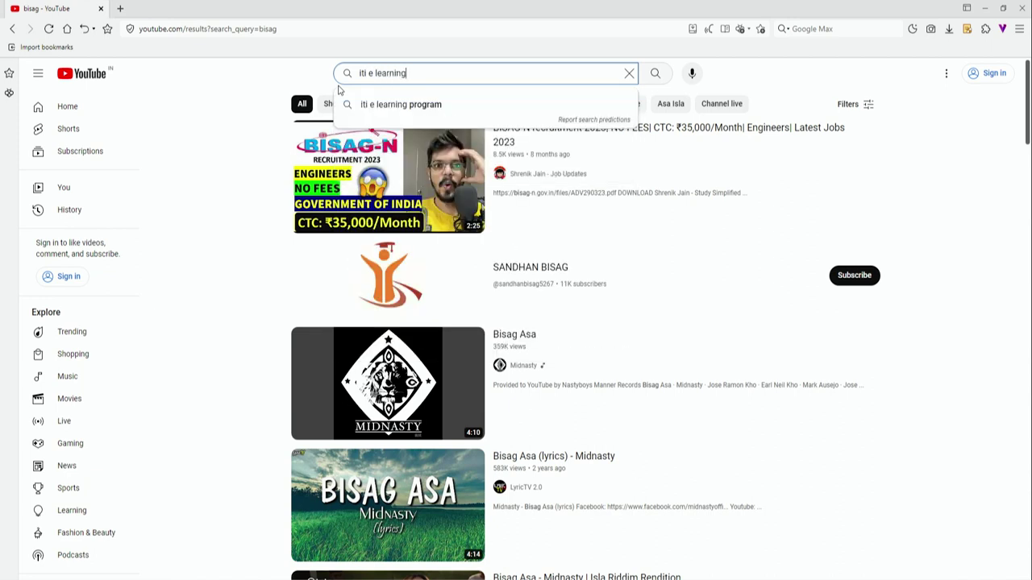
{"action": "left_click", "coordinate": [390, 104]}
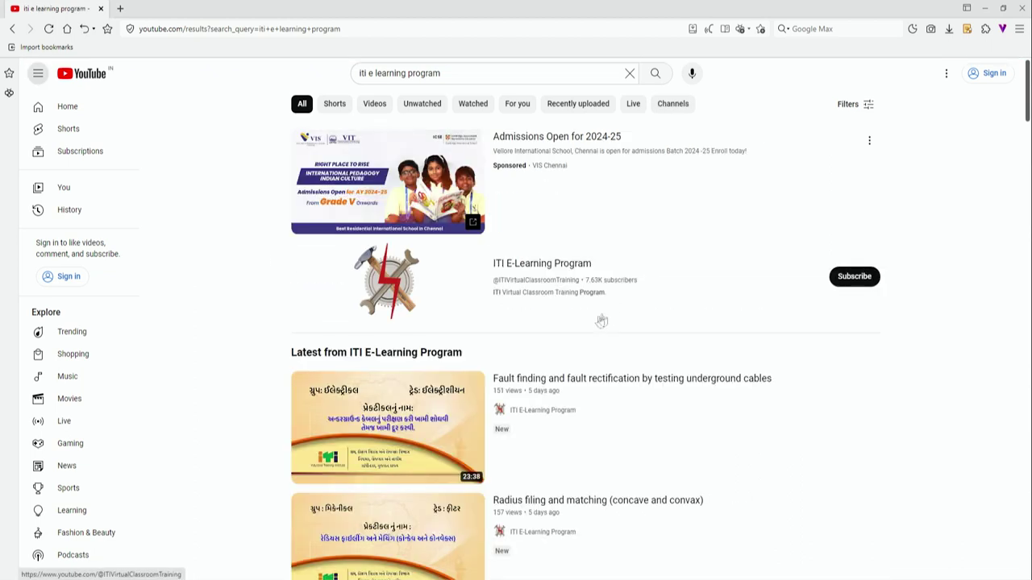
{"action": "left_click", "coordinate": [561, 270]}
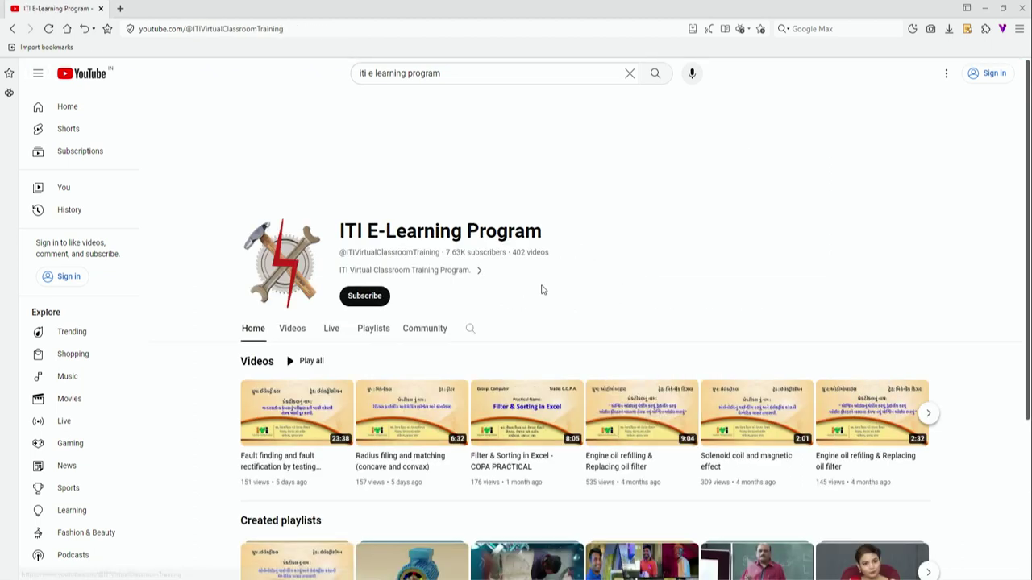
Step: Open the underground cables fault-finding video, pause it, select its URL, and start a new tab
{"action": "scroll", "coordinate": [543, 291], "scroll_direction": "down", "scroll_amount": 1}
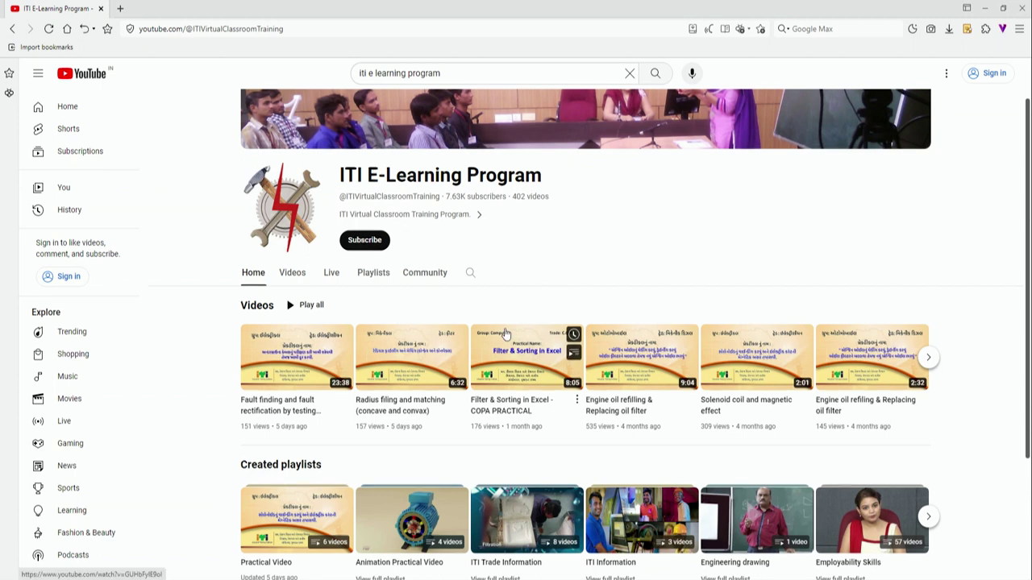
{"action": "scroll", "coordinate": [505, 333], "scroll_direction": "down", "scroll_amount": 1}
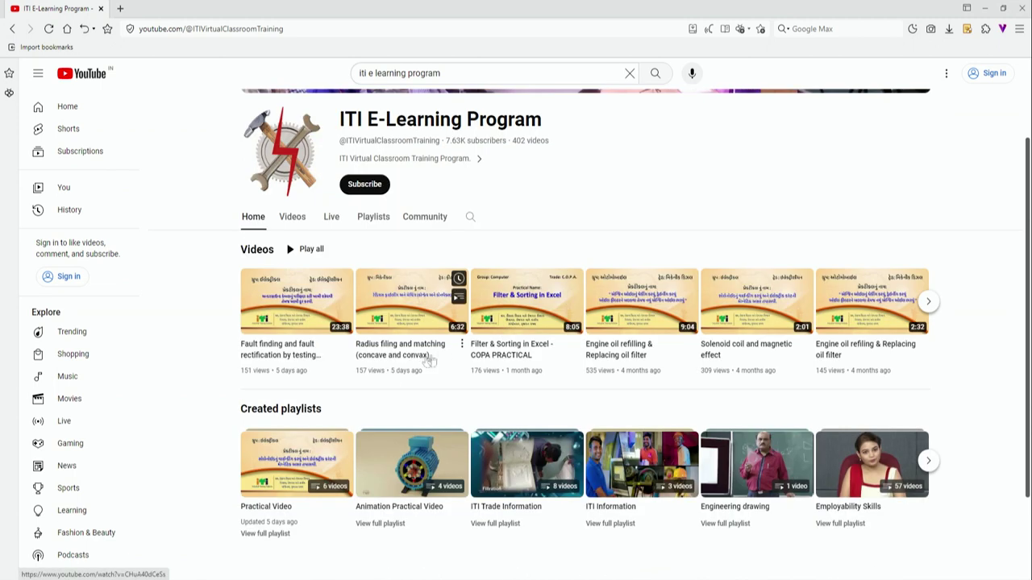
{"action": "left_click", "coordinate": [304, 322]}
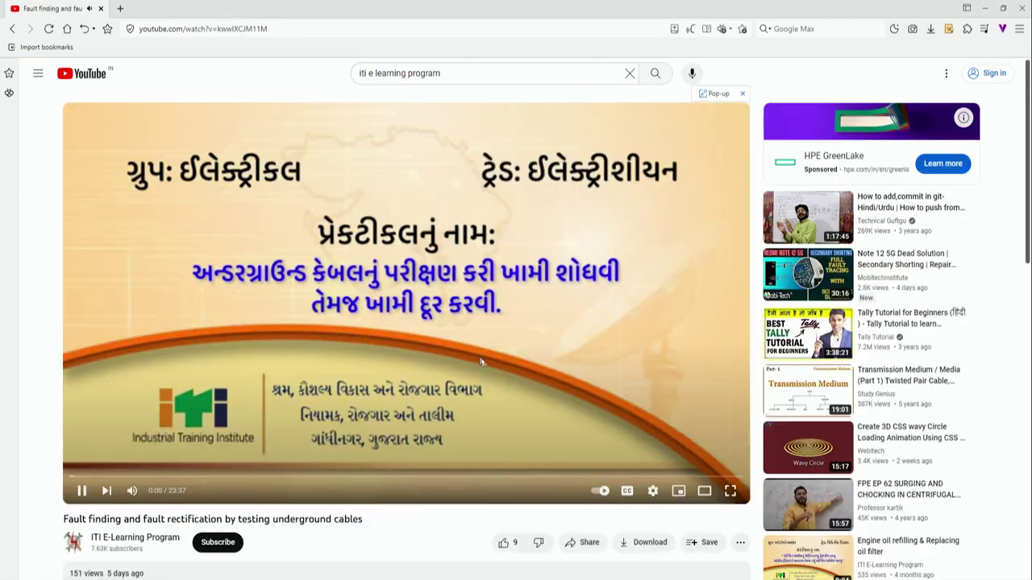
{"action": "left_click", "coordinate": [82, 492]}
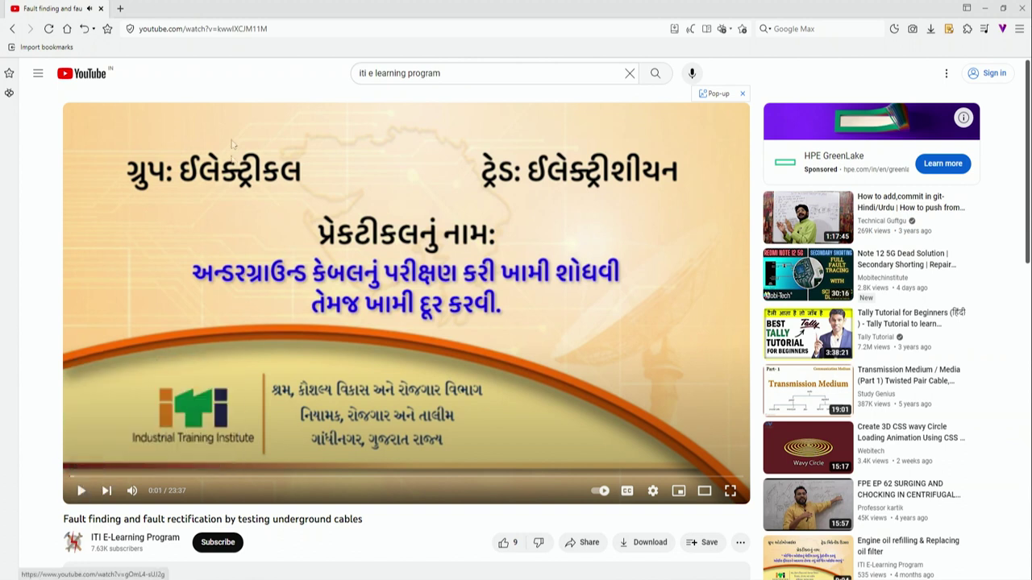
{"action": "left_click", "coordinate": [285, 30]}
{"action": "key", "text": "ctrl+c"}
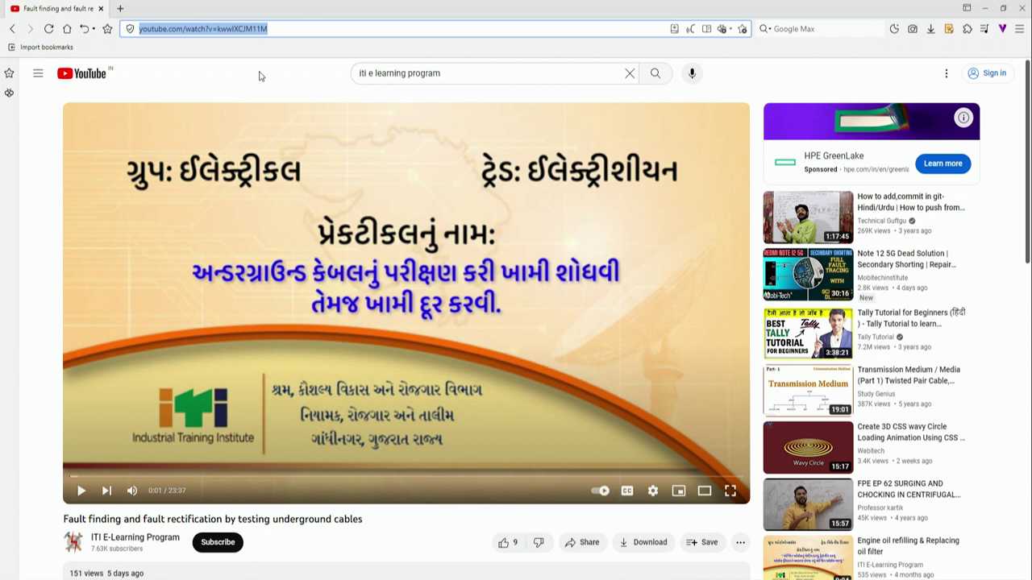
{"action": "left_click", "coordinate": [121, 9]}
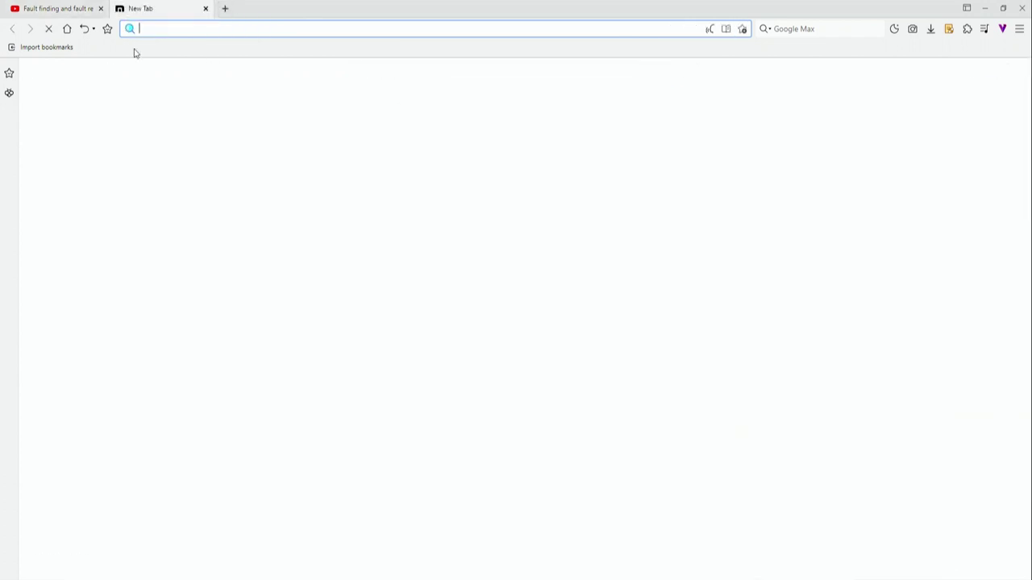
Step: Search Google for y2mate and open the y2mate.com.cn downloader site
{"action": "type", "text": "google.com"}
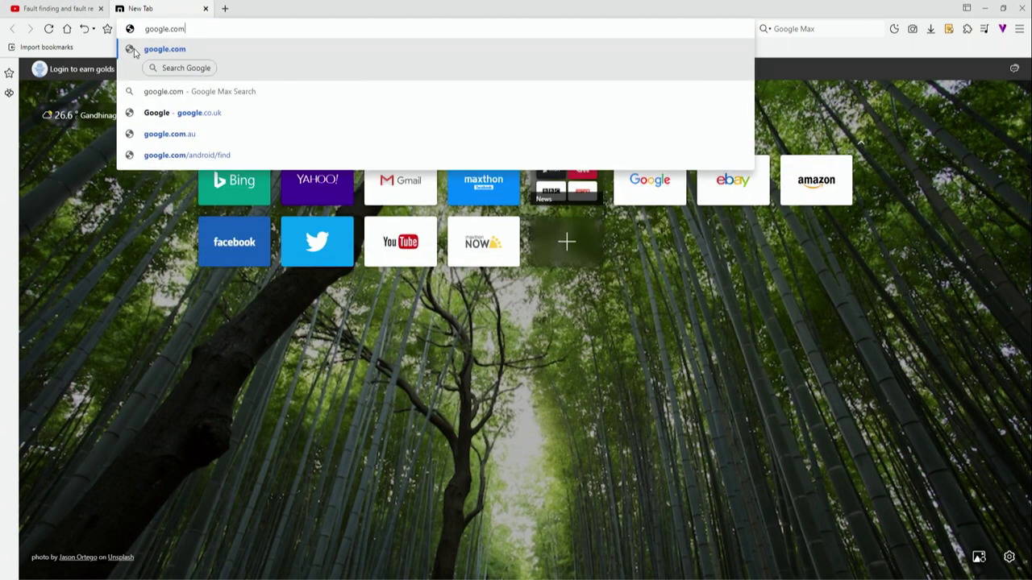
{"action": "key", "text": "Return"}
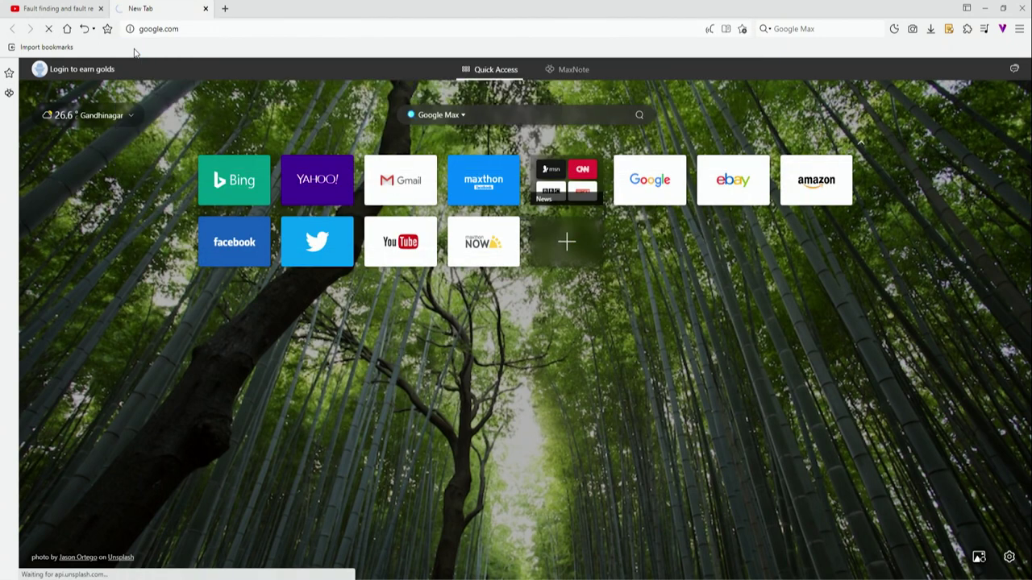
{"action": "left_click", "coordinate": [459, 278]}
{"action": "type", "text": "y2ma"}
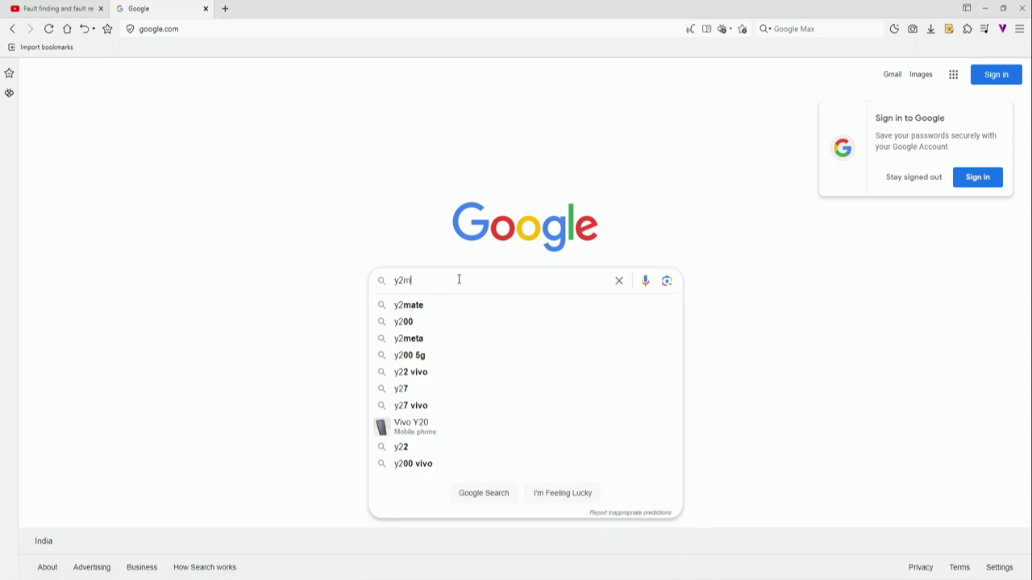
{"action": "left_click", "coordinate": [439, 305]}
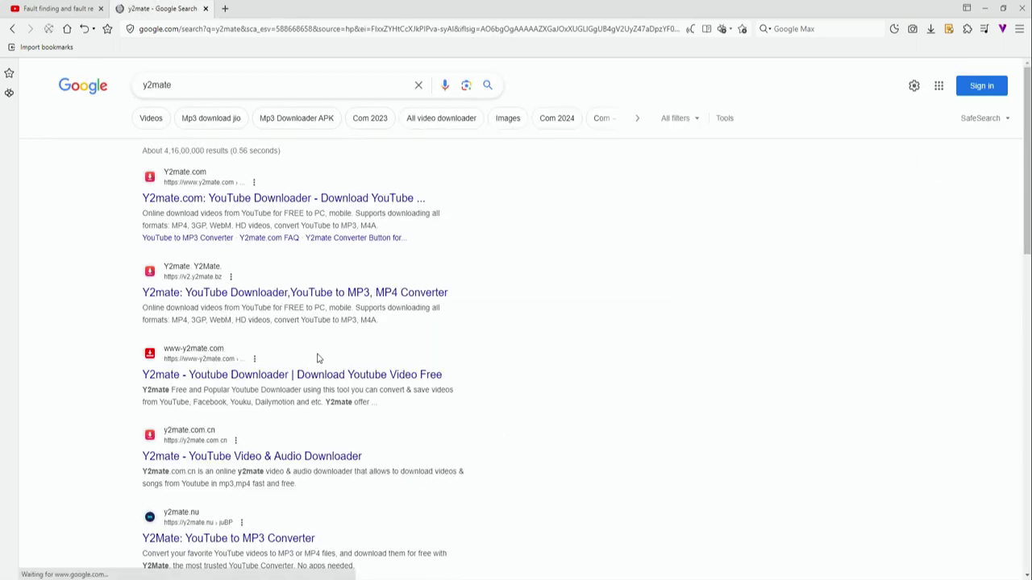
{"action": "scroll", "coordinate": [246, 396], "scroll_direction": "down", "scroll_amount": 1}
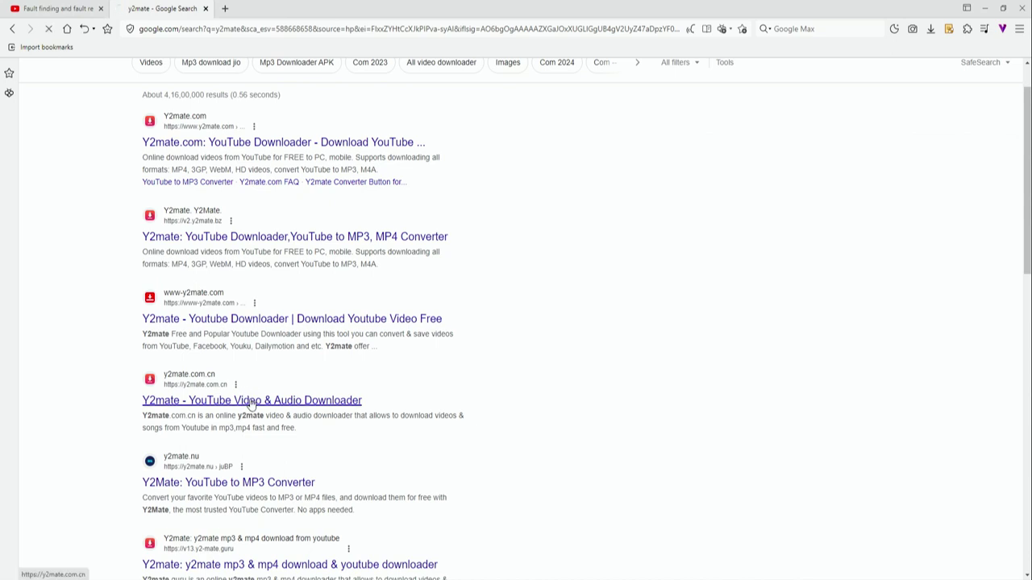
{"action": "left_click", "coordinate": [251, 400]}
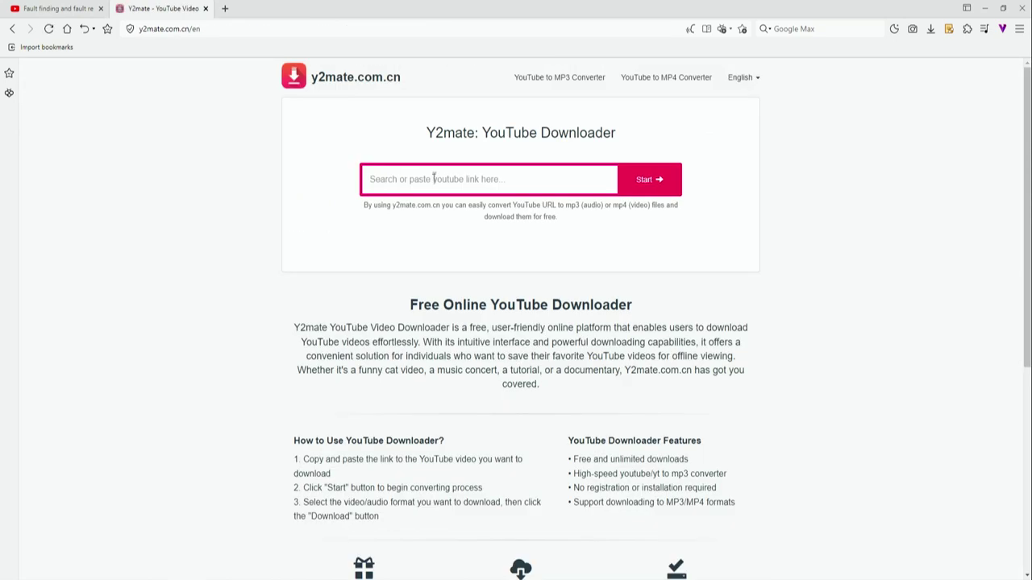
Step: Paste the underground cables video's YouTube link into Y2mate and download the 720p mp4
{"action": "left_click", "coordinate": [57, 8]}
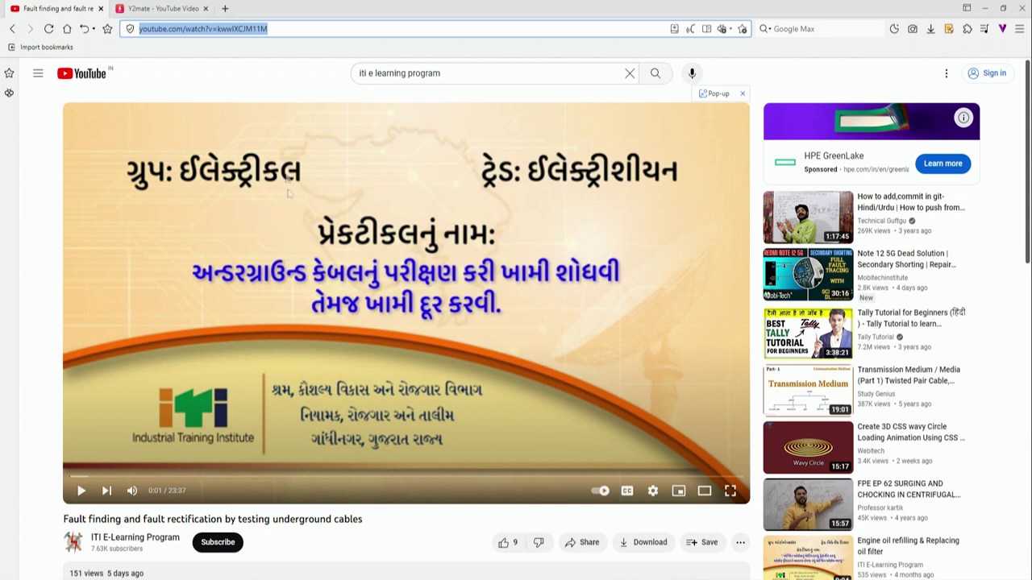
{"action": "left_click", "coordinate": [161, 8]}
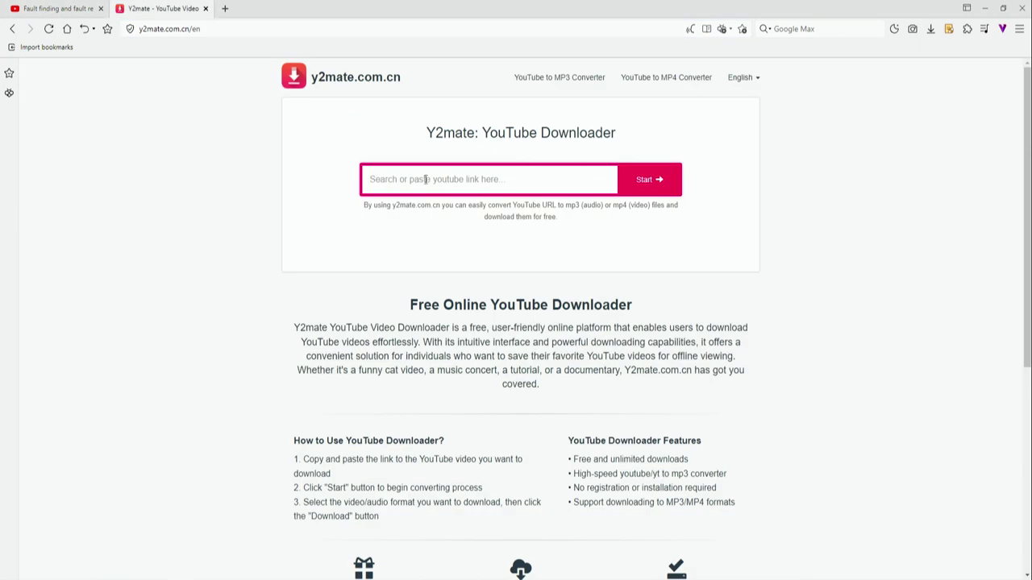
{"action": "key", "text": "ctrl+v"}
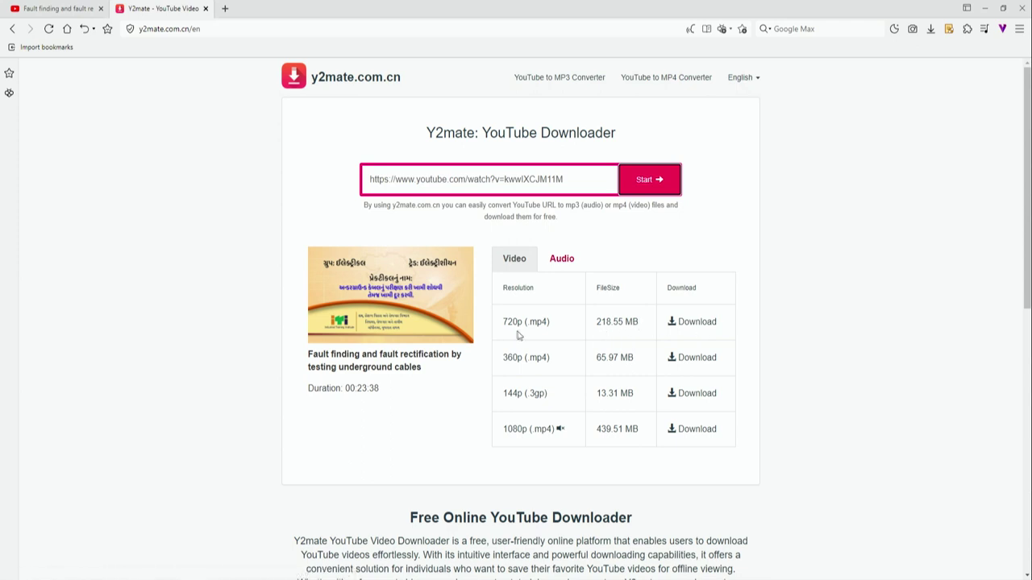
{"action": "left_click", "coordinate": [698, 323]}
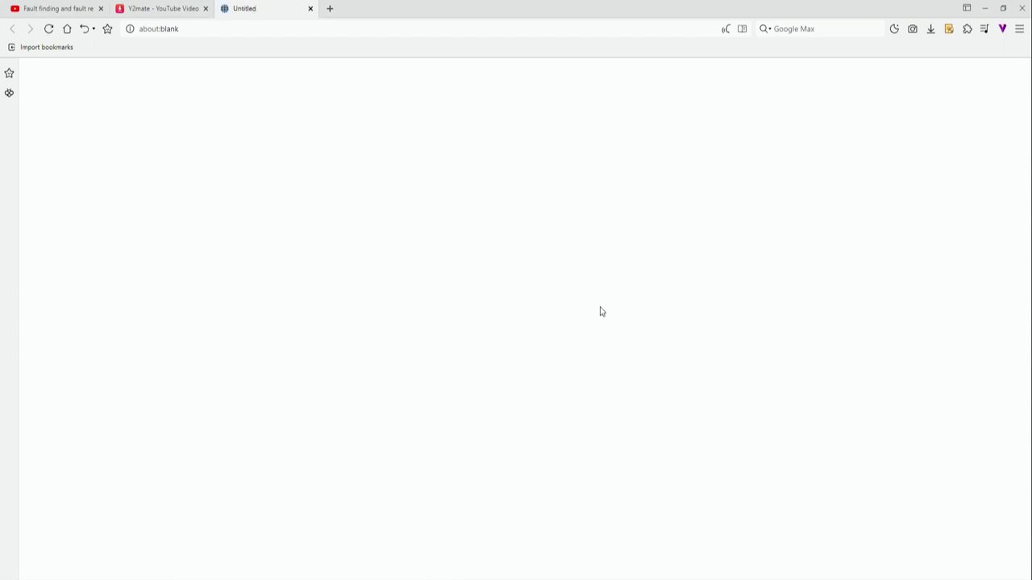
Step: Save the underground cables mp4 to the Desktop, then close the downloads panel and YouTube tab
{"action": "left_click", "coordinate": [516, 347]}
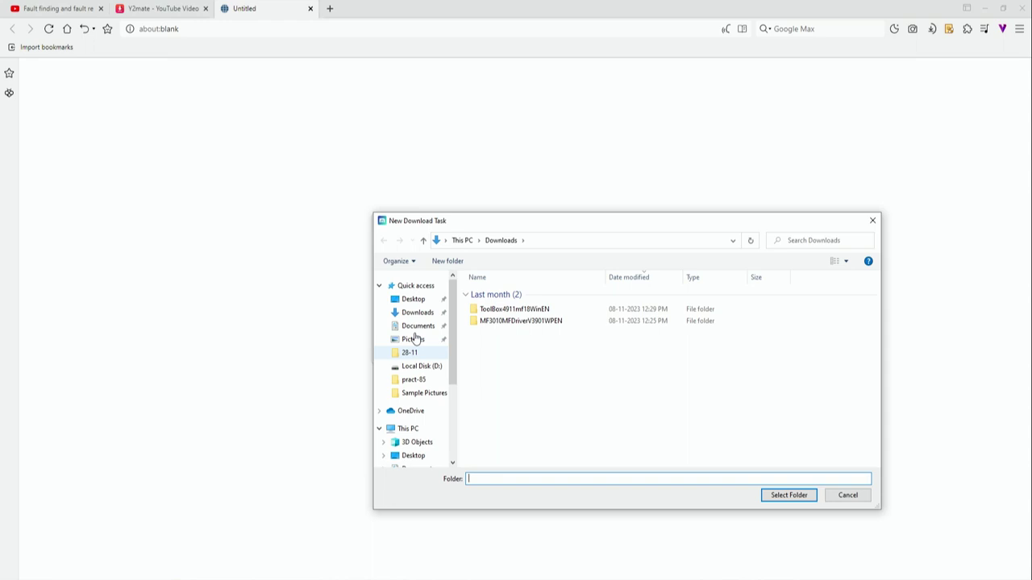
{"action": "left_click", "coordinate": [413, 299]}
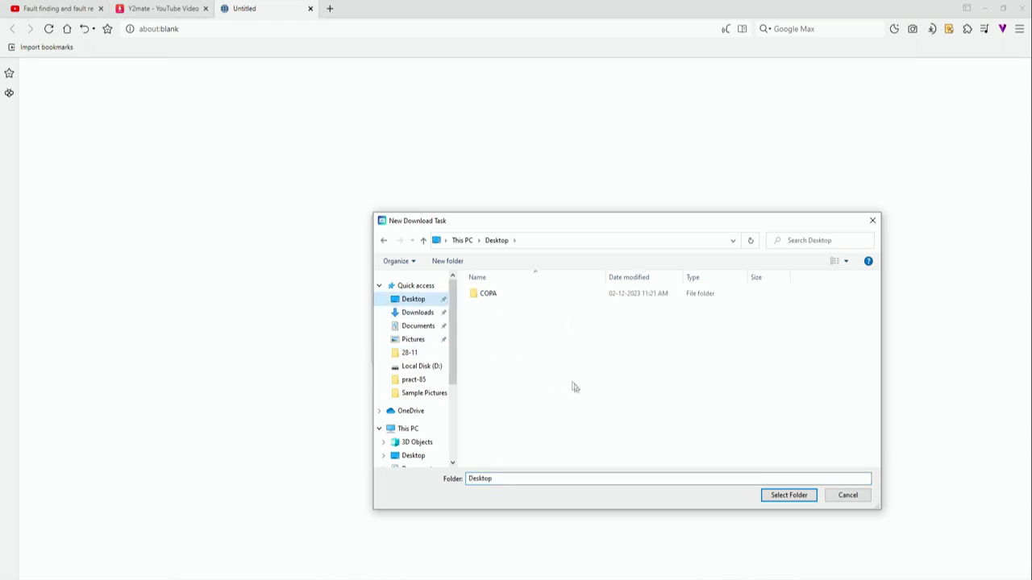
{"action": "left_click", "coordinate": [798, 499]}
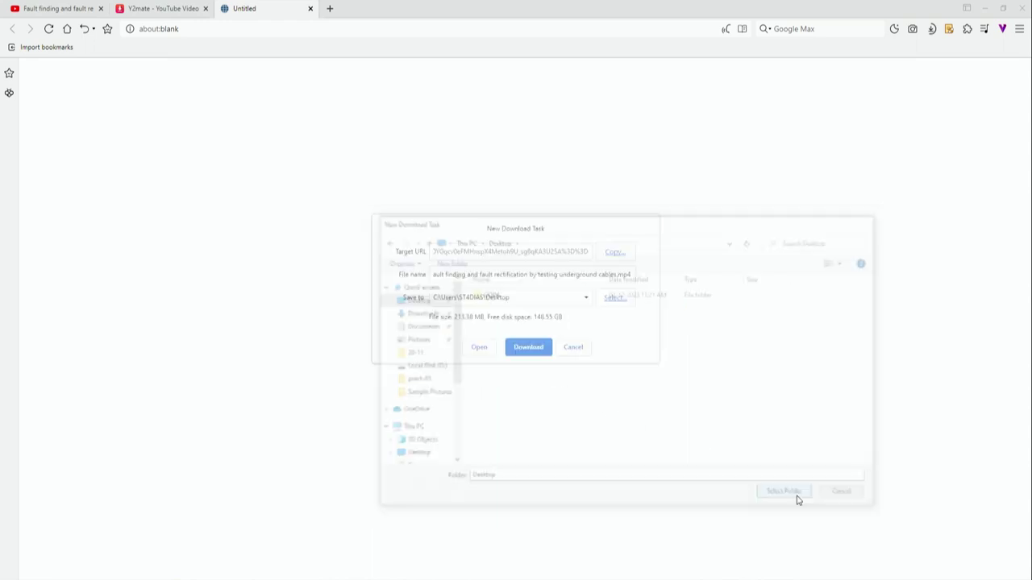
{"action": "left_click", "coordinate": [536, 352]}
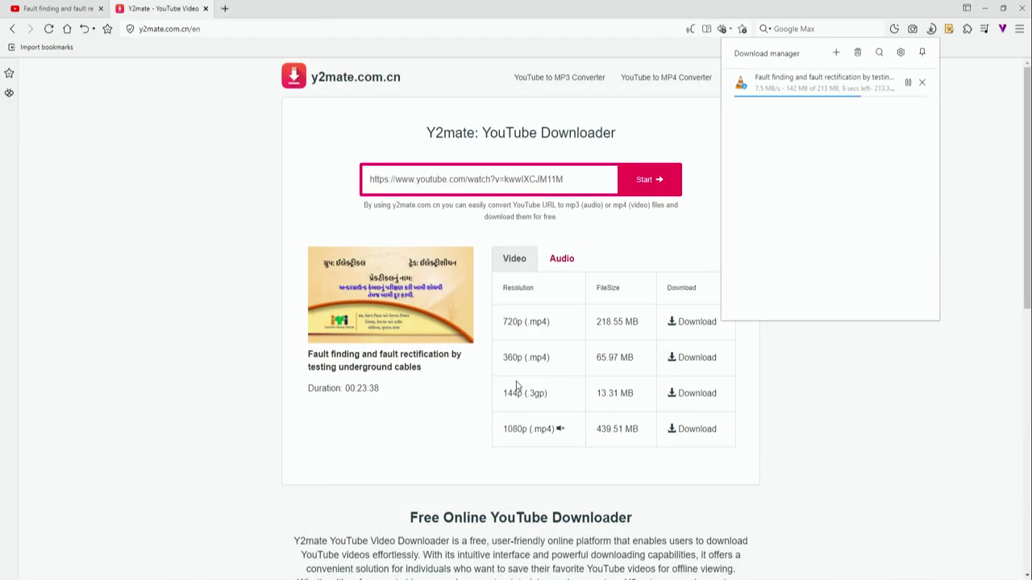
{"action": "left_click", "coordinate": [257, 282]}
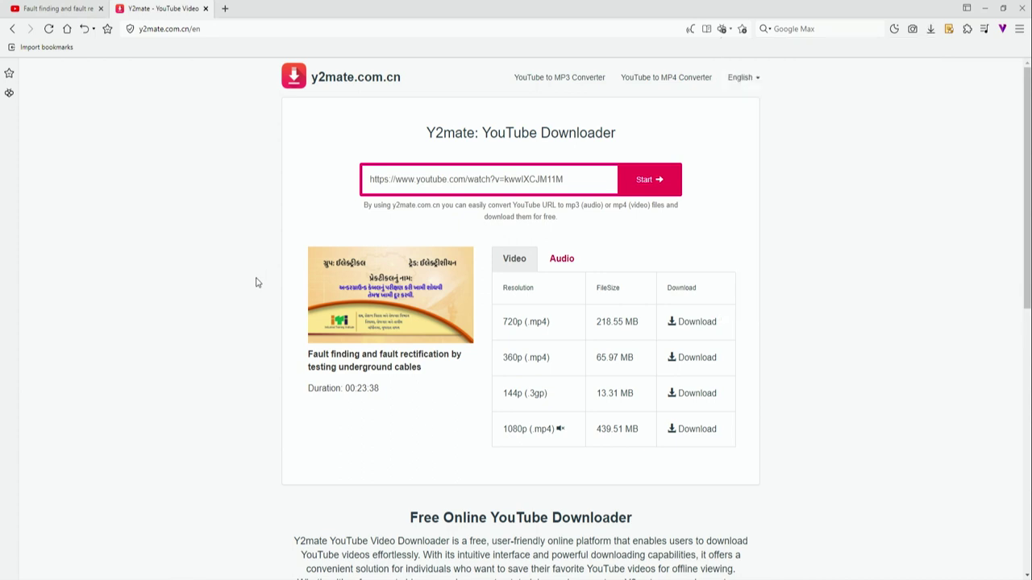
{"action": "left_click", "coordinate": [101, 9]}
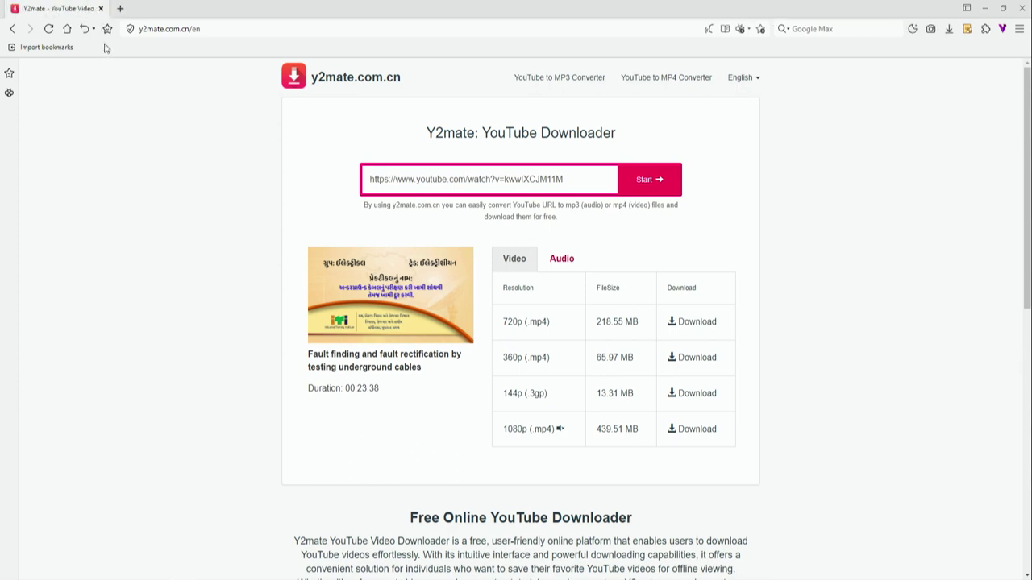
Step: Close the browser, play the downloaded mp4 in VLC from about 01:21, then close VLC
{"action": "key", "text": "alt+F4"}
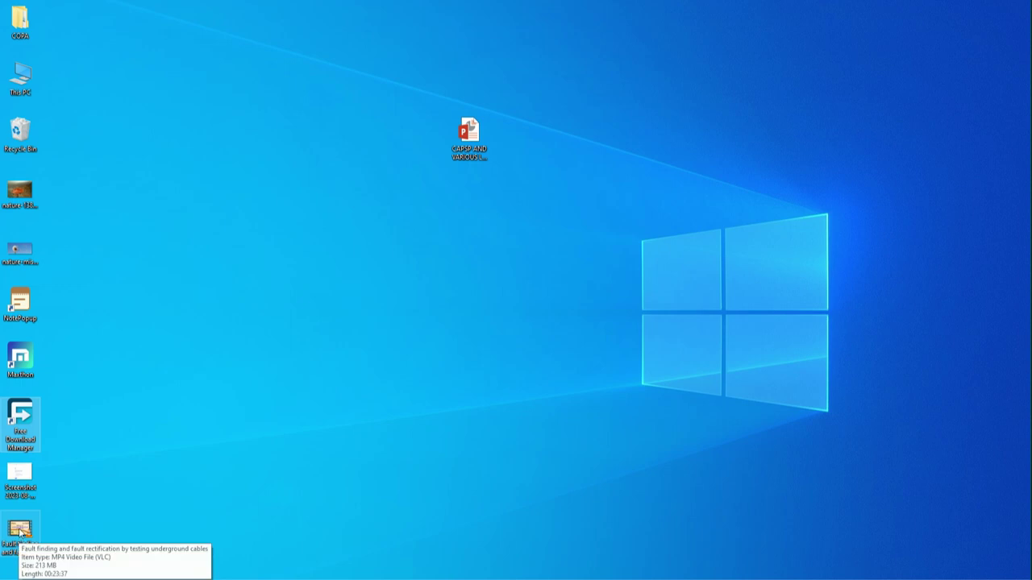
{"action": "left_click", "coordinate": [21, 532]}
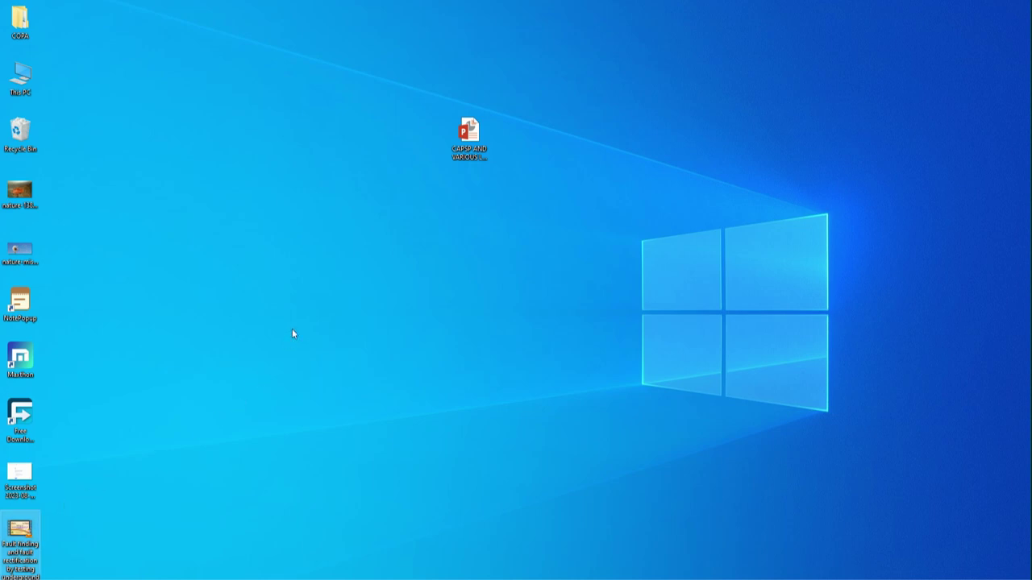
{"action": "key", "text": "Return"}
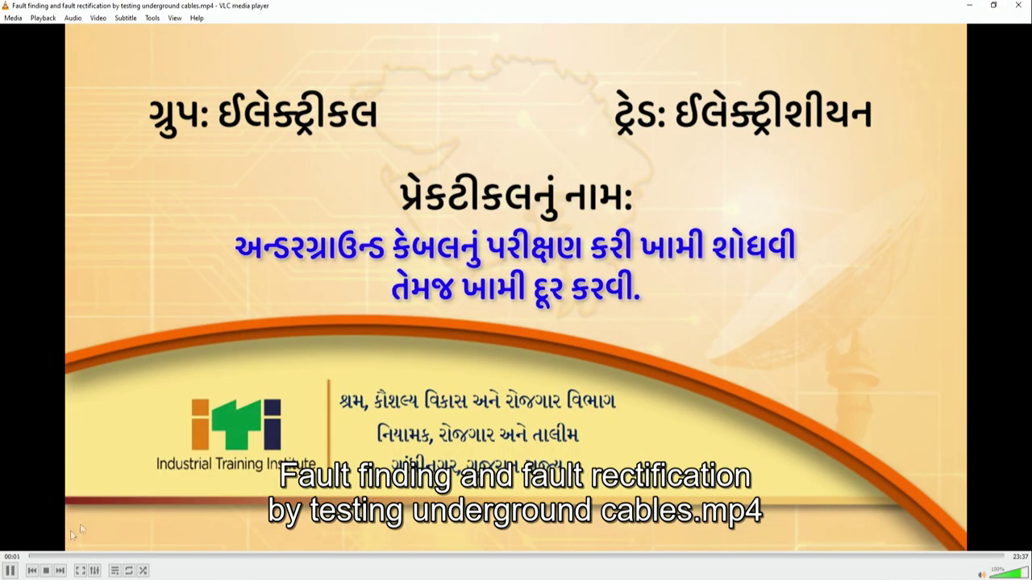
{"action": "left_click", "coordinate": [84, 556]}
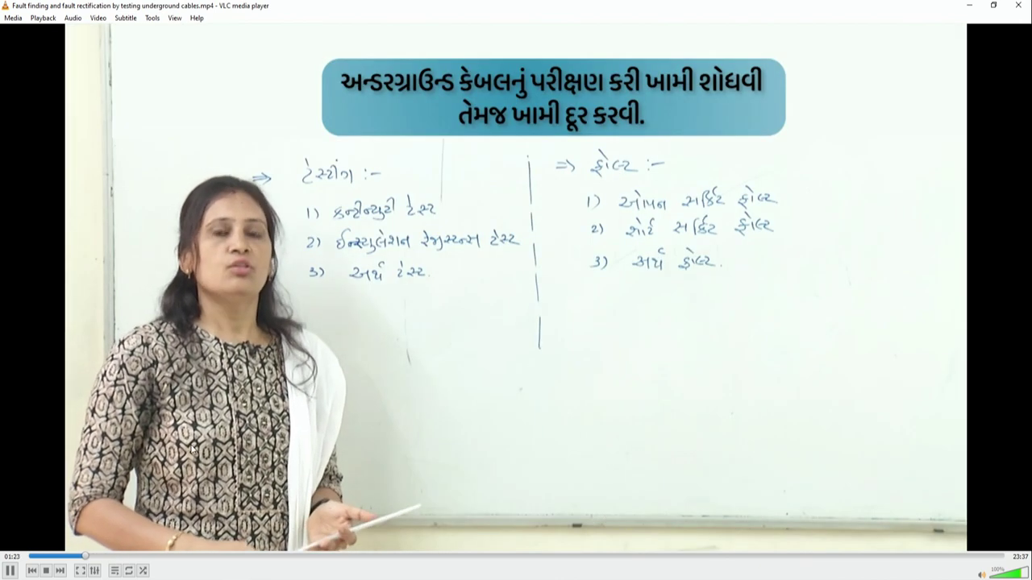
{"action": "left_click", "coordinate": [1015, 5]}
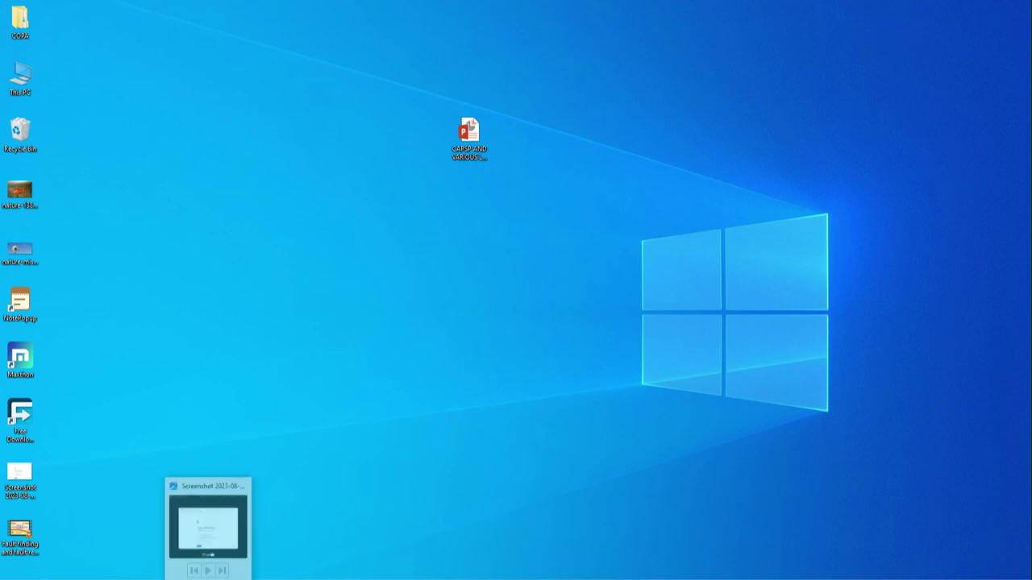
Step: Restore the Maxthon window from the taskbar and close it
{"action": "left_click", "coordinate": [206, 528]}
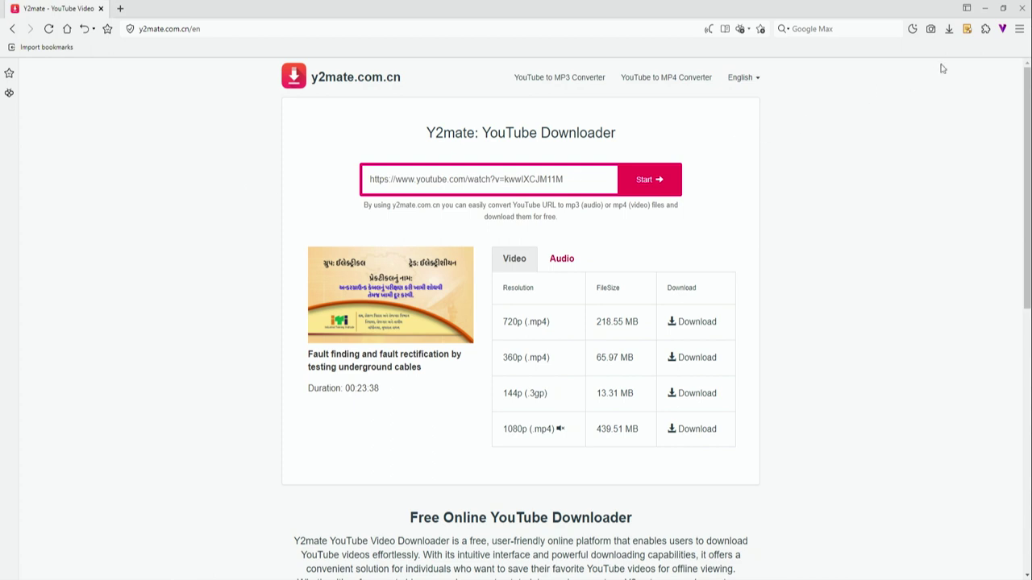
{"action": "left_click", "coordinate": [1021, 8]}
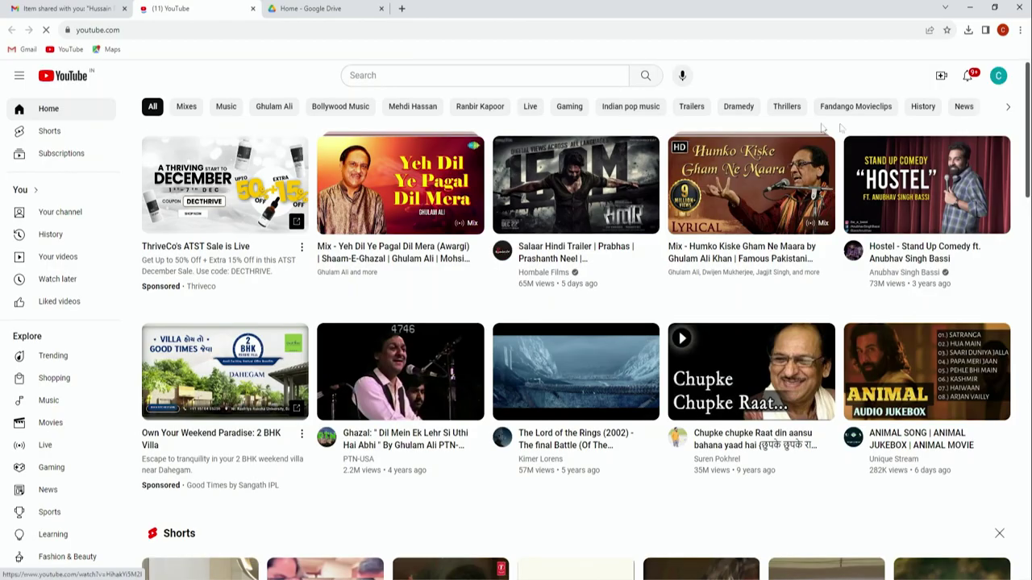
Step: Choose Create > Upload video and select the underground cables video from the Desktop
{"action": "left_click", "coordinate": [941, 77]}
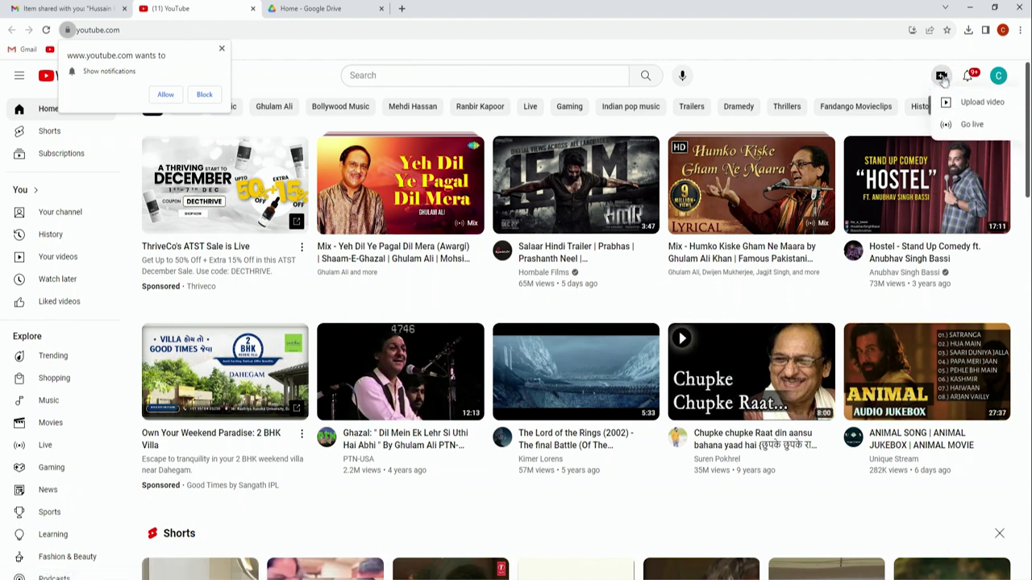
{"action": "left_click", "coordinate": [976, 108]}
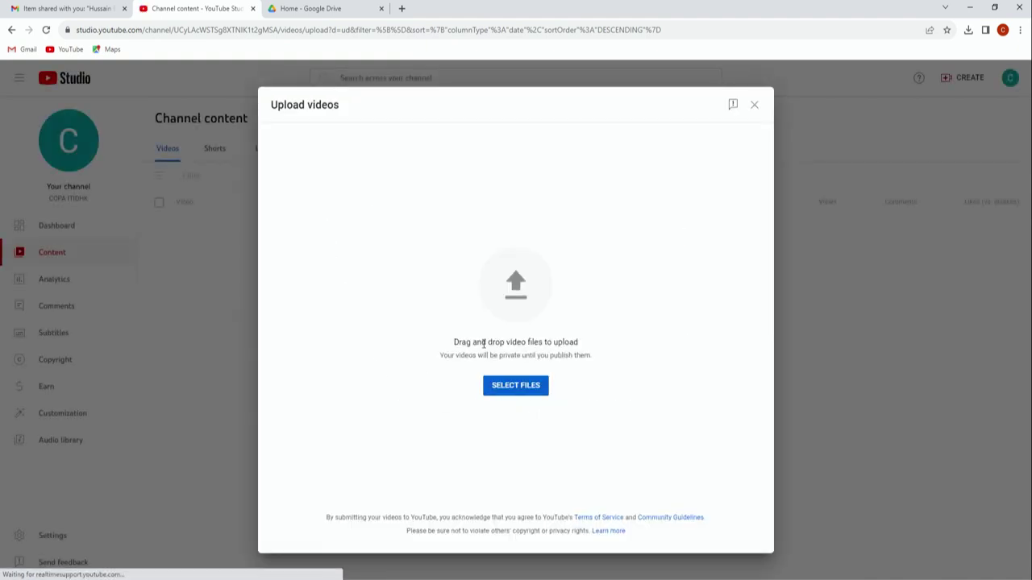
{"action": "left_click", "coordinate": [517, 387]}
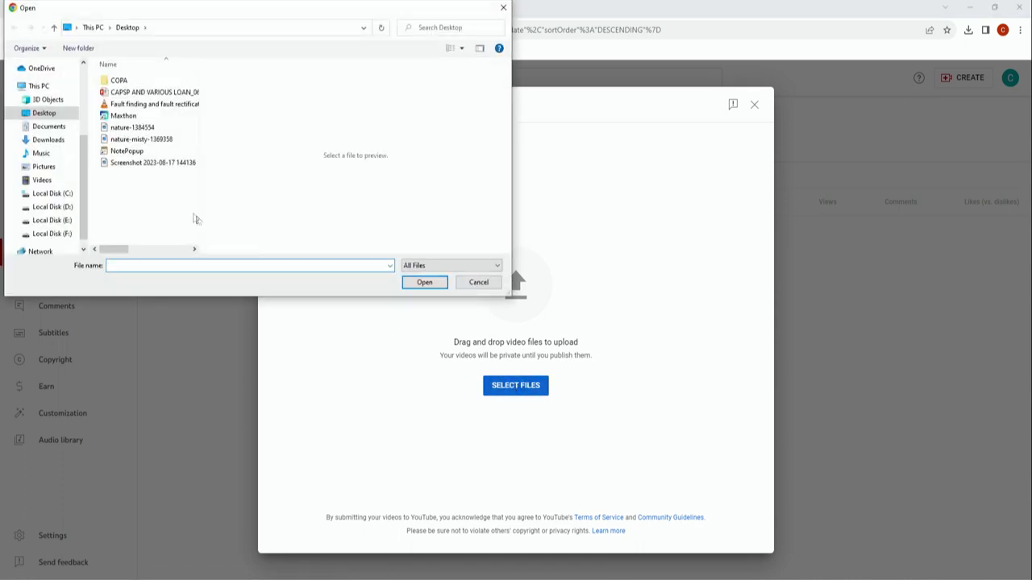
{"action": "left_click", "coordinate": [150, 107]}
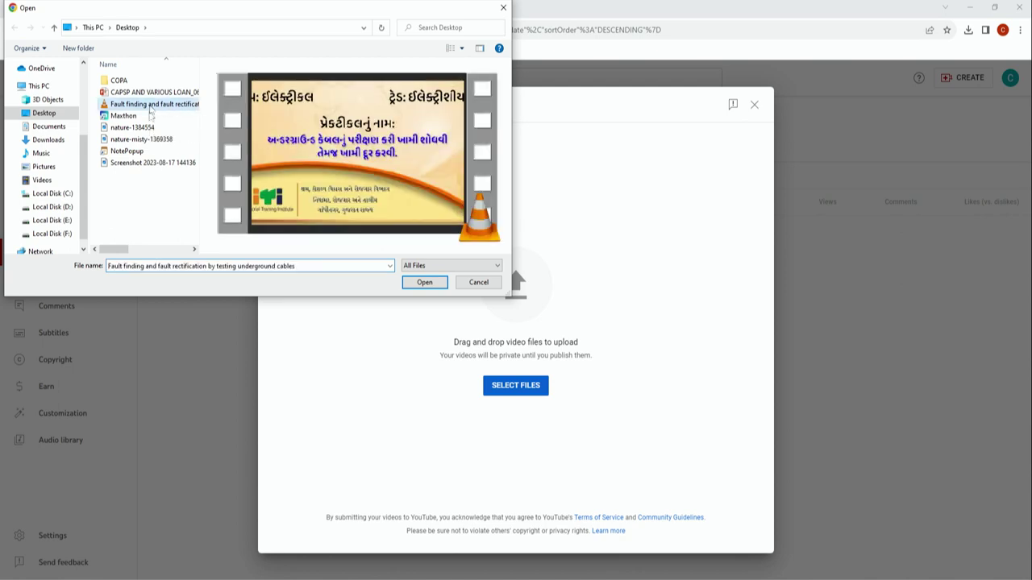
{"action": "left_click", "coordinate": [422, 283]}
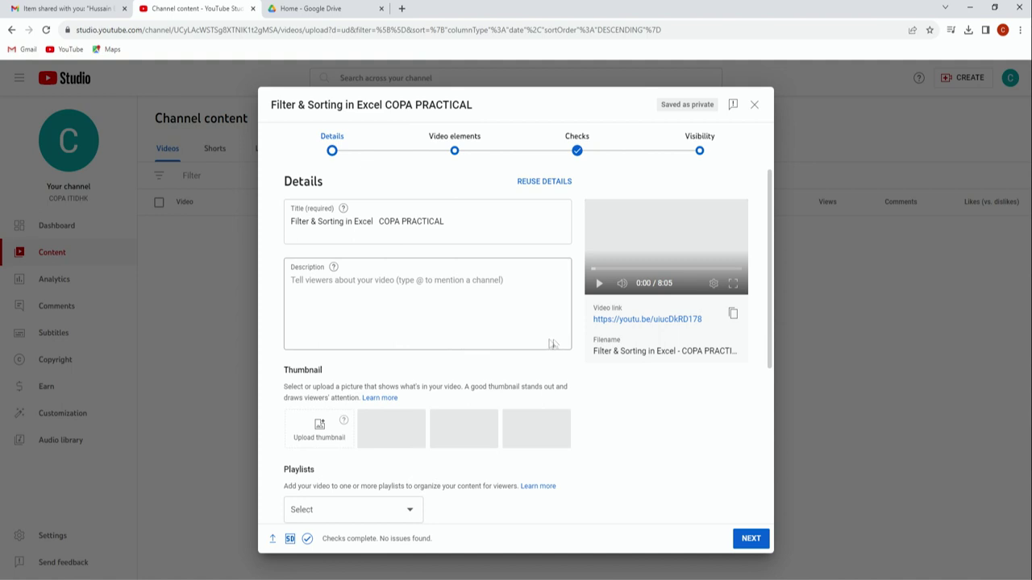
Step: Preview the uploaded video, check the empty Playlists list, and continue to Video elements
{"action": "left_click", "coordinate": [601, 289]}
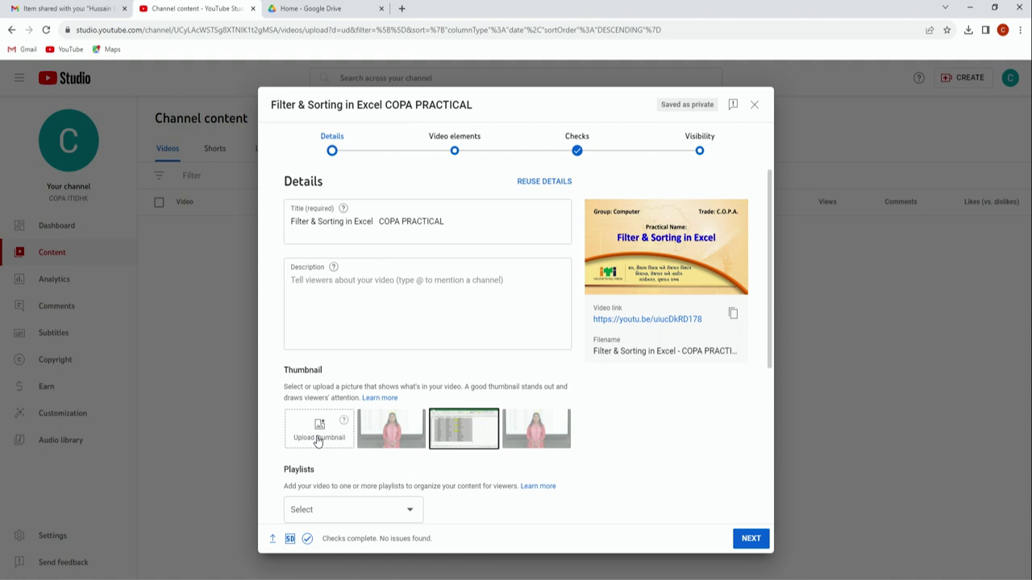
{"action": "scroll", "coordinate": [319, 435], "scroll_direction": "down", "scroll_amount": 2}
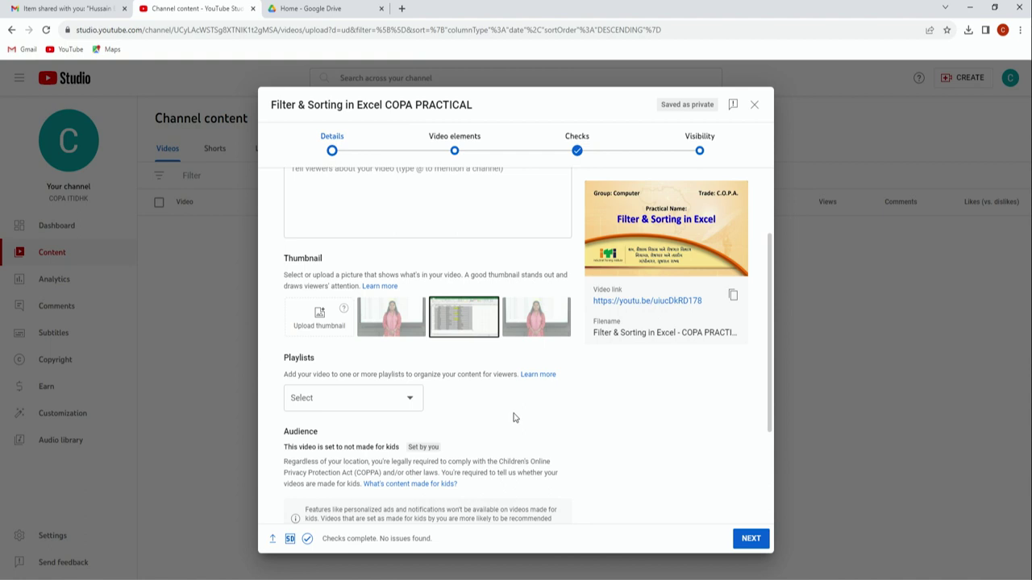
{"action": "left_click", "coordinate": [415, 406]}
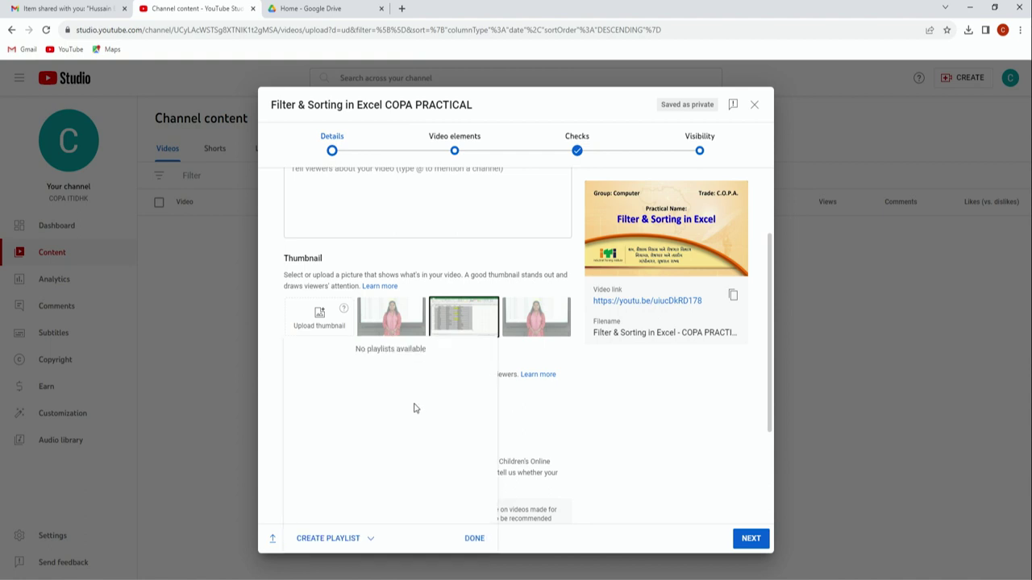
{"action": "left_click", "coordinate": [576, 403]}
{"action": "scroll", "coordinate": [492, 401], "scroll_direction": "down", "scroll_amount": 2}
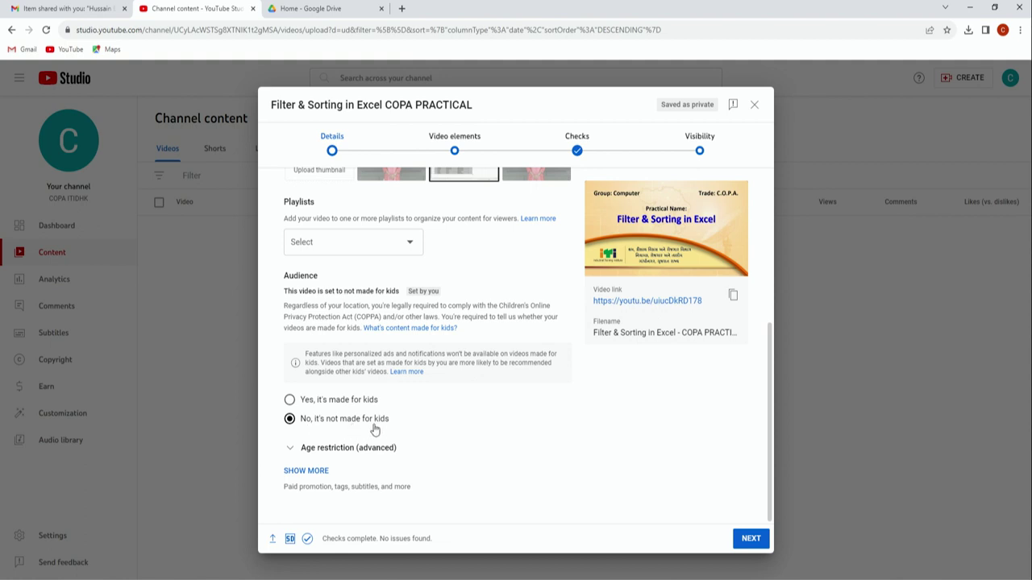
{"action": "left_click", "coordinate": [754, 541]}
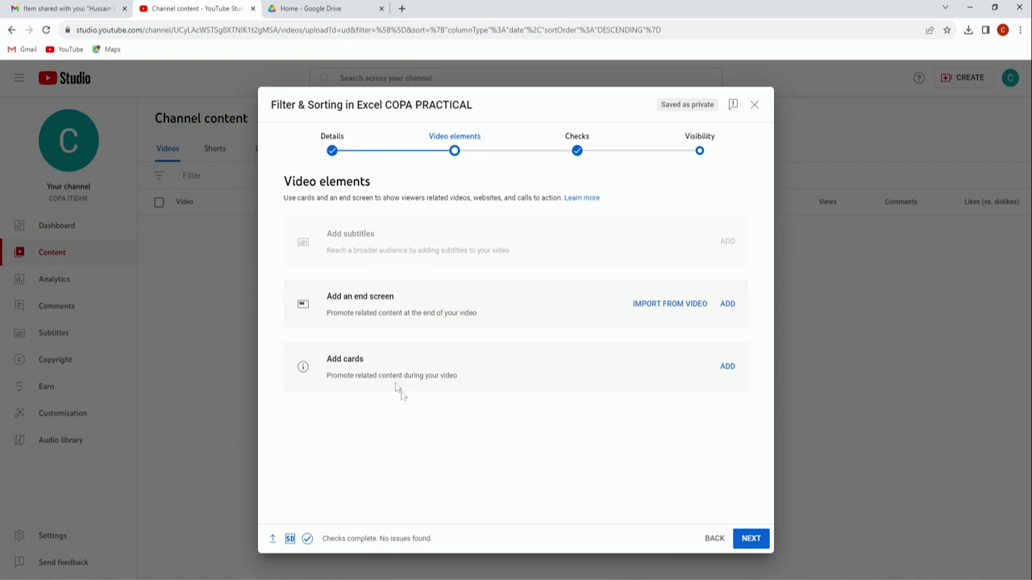
Step: Advance the upload through Checks to Visibility and review the visibility options
{"action": "left_click", "coordinate": [751, 538]}
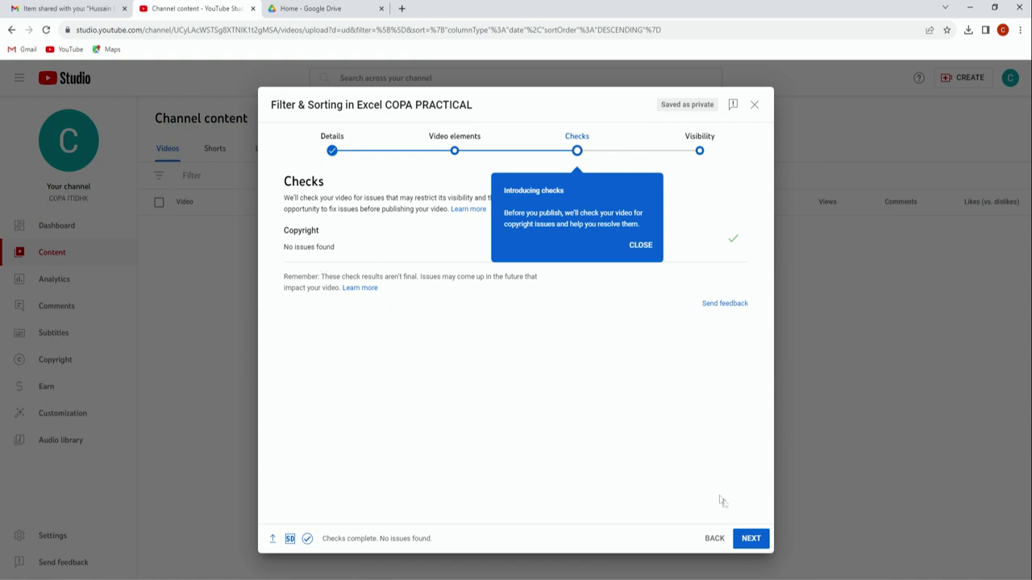
{"action": "left_click", "coordinate": [747, 535]}
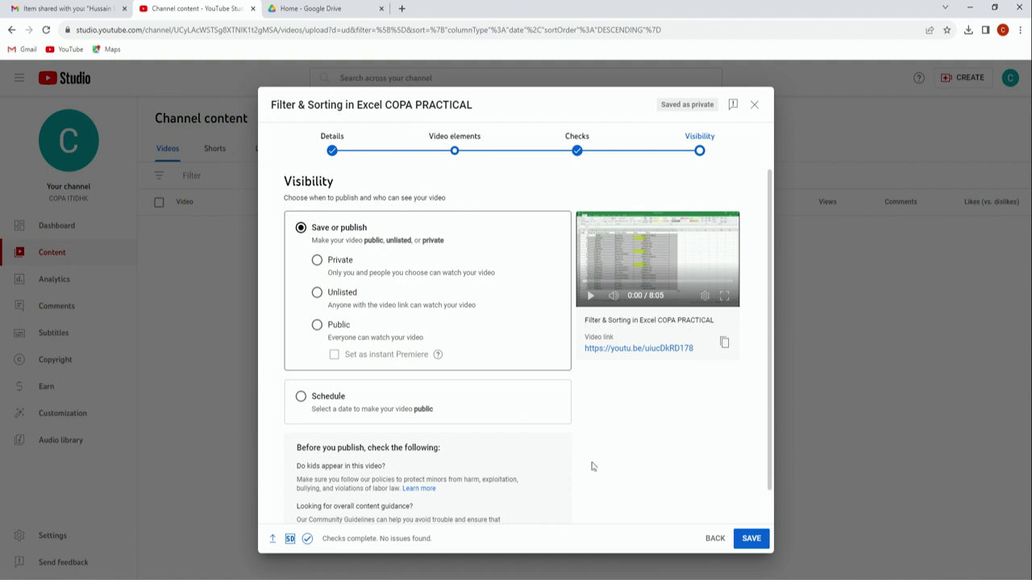
{"action": "scroll", "coordinate": [483, 382], "scroll_direction": "down", "scroll_amount": 1}
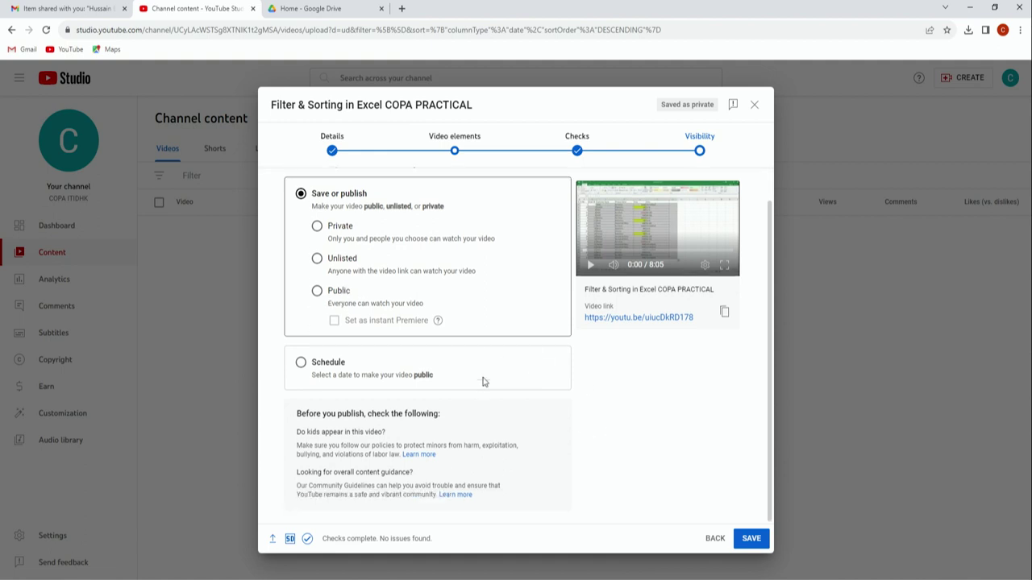
{"action": "scroll", "coordinate": [484, 382], "scroll_direction": "up", "scroll_amount": 1}
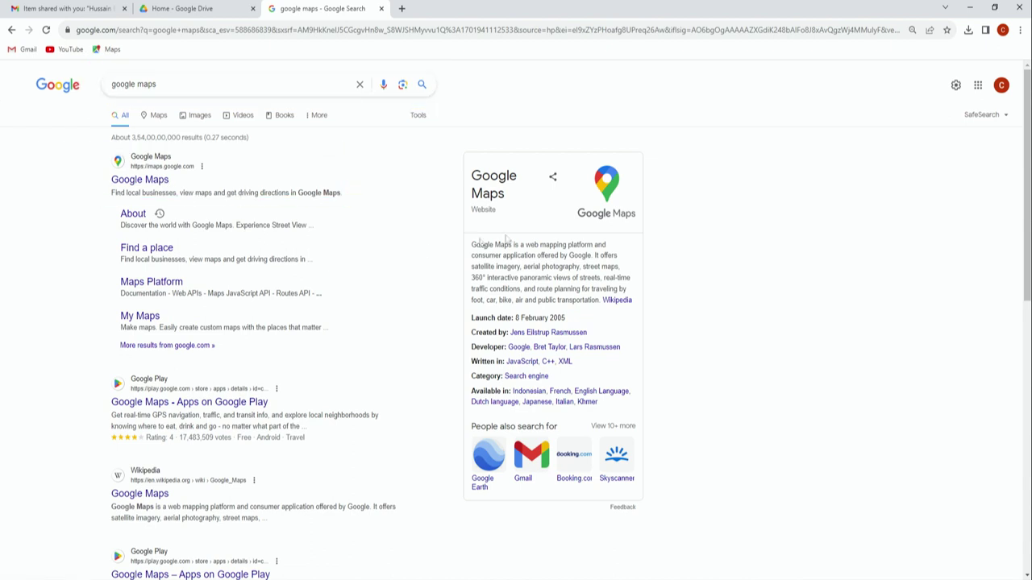
Step: Open Google Maps from the Google apps grid
{"action": "left_click", "coordinate": [978, 85]}
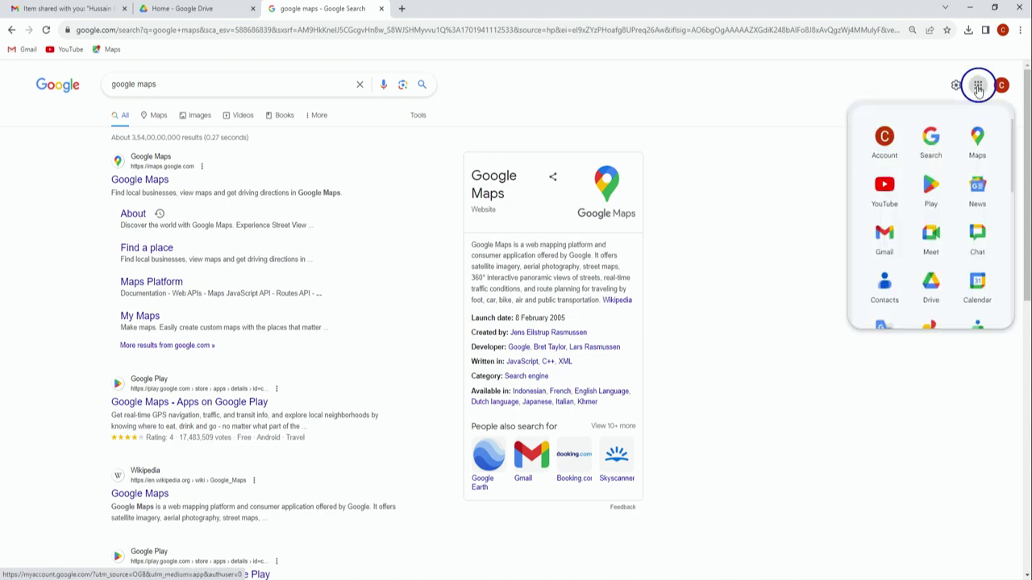
{"action": "scroll", "coordinate": [931, 250], "scroll_direction": "down", "scroll_amount": 1}
{"action": "scroll", "coordinate": [931, 250], "scroll_direction": "up", "scroll_amount": 1}
{"action": "scroll", "coordinate": [933, 249], "scroll_direction": "down", "scroll_amount": 2}
{"action": "scroll", "coordinate": [933, 249], "scroll_direction": "up", "scroll_amount": 2}
{"action": "left_click", "coordinate": [980, 140]}
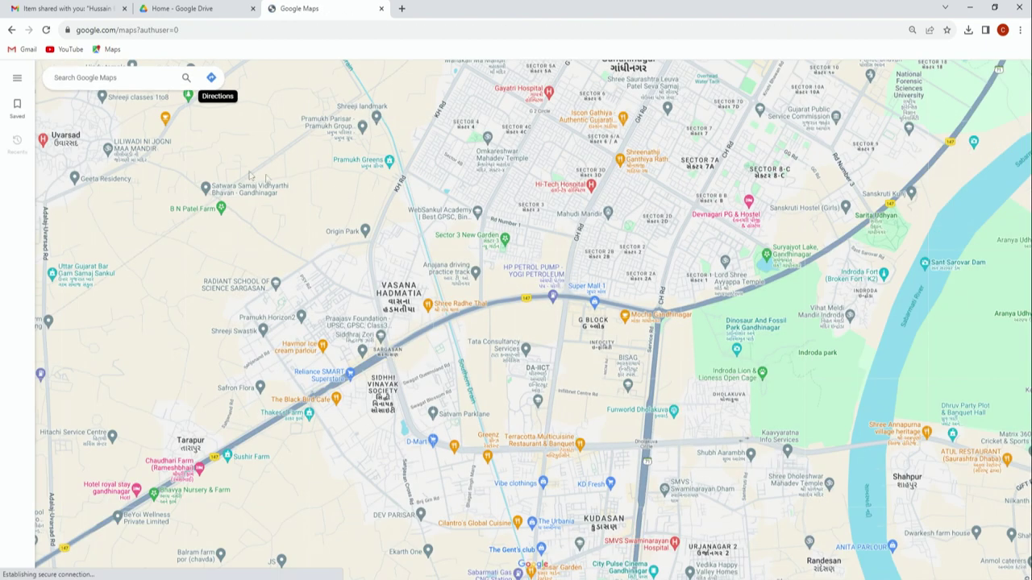
Step: Show BISAG, Gandhinagar - Ahmedabad Rd on the map from recent searches
{"action": "left_click", "coordinate": [84, 76]}
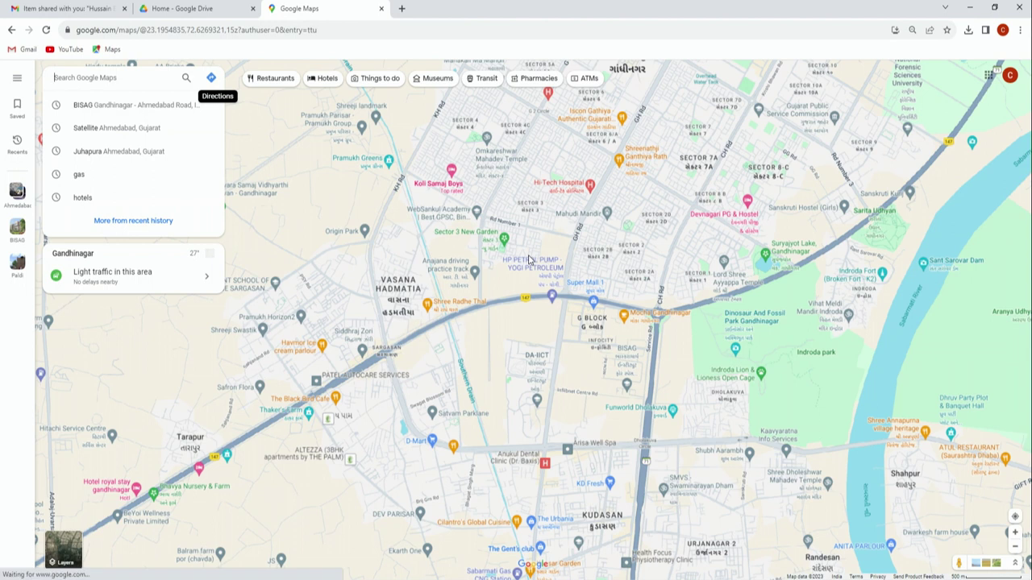
{"action": "left_click", "coordinate": [80, 77]}
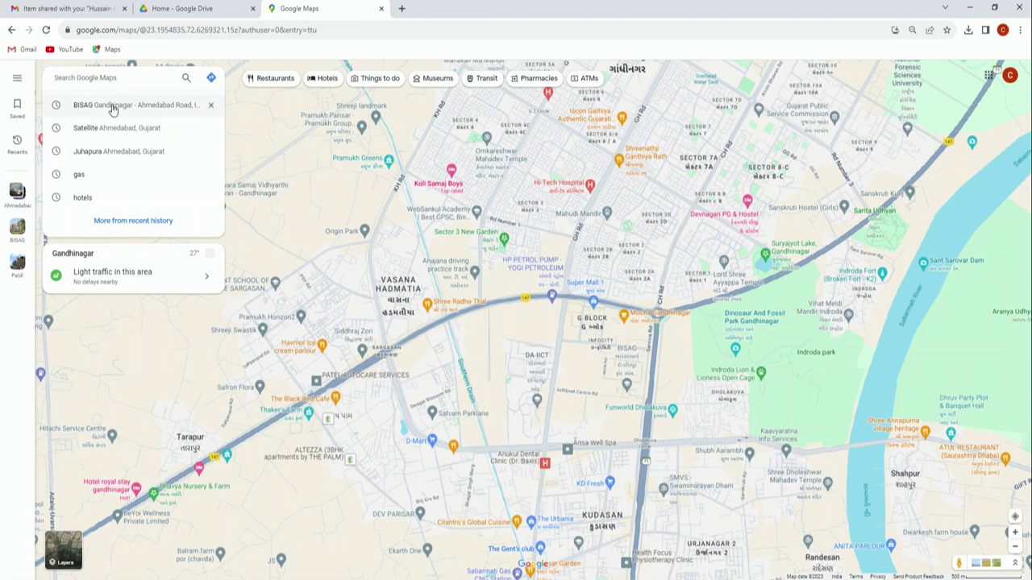
{"action": "left_click", "coordinate": [113, 109]}
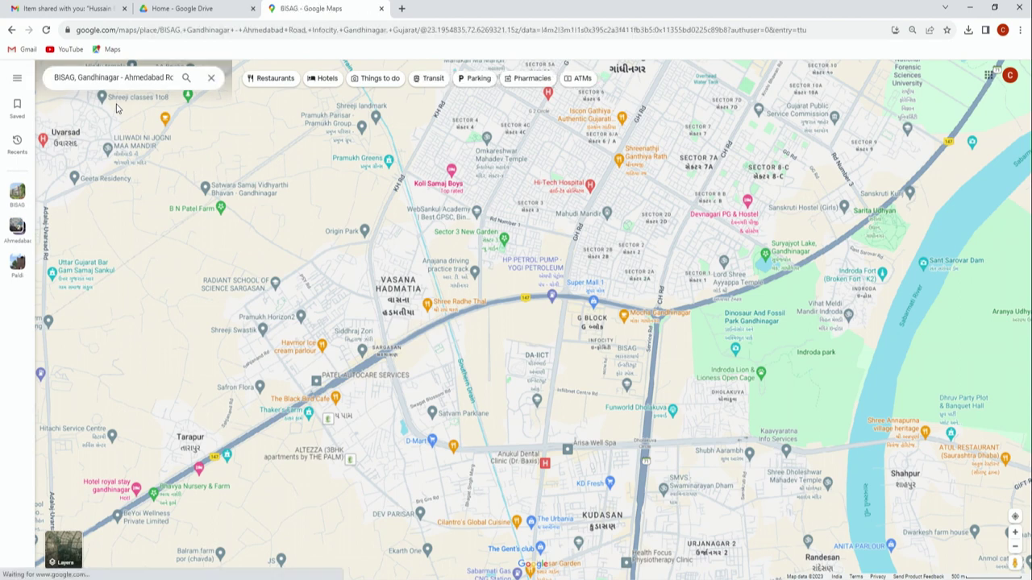